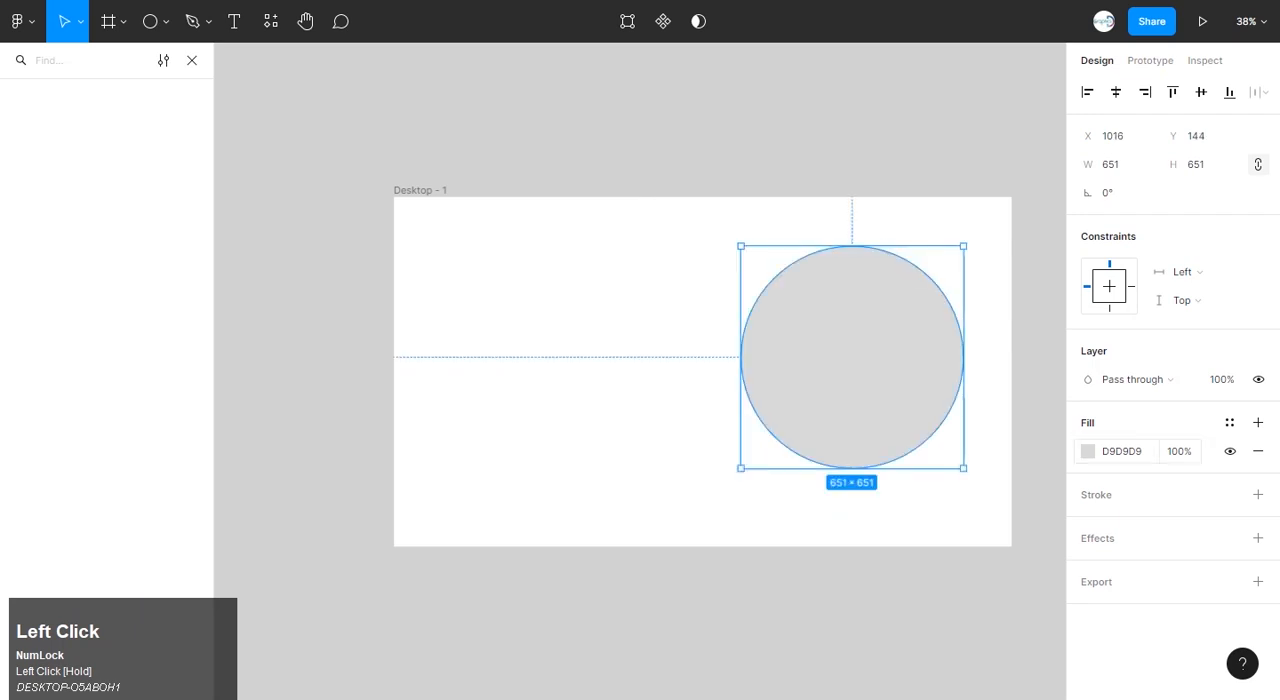
Change the fill of the circle in the desktop frame to white, FFFFFF.
click(1088, 451)
drag(872, 310, 852, 255)
click(1048, 239)
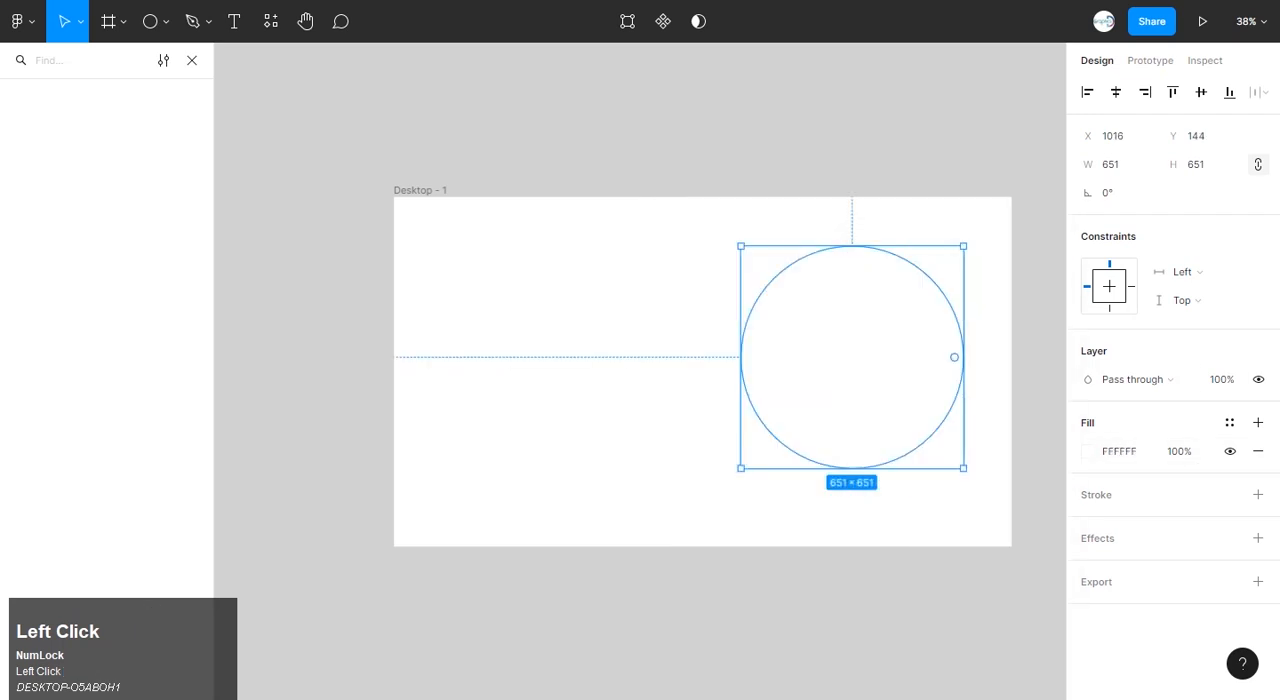
Add a drop shadow to the white circle with X and Y offsets of 0 and a slightly increased spread.
click(1258, 538)
click(1087, 566)
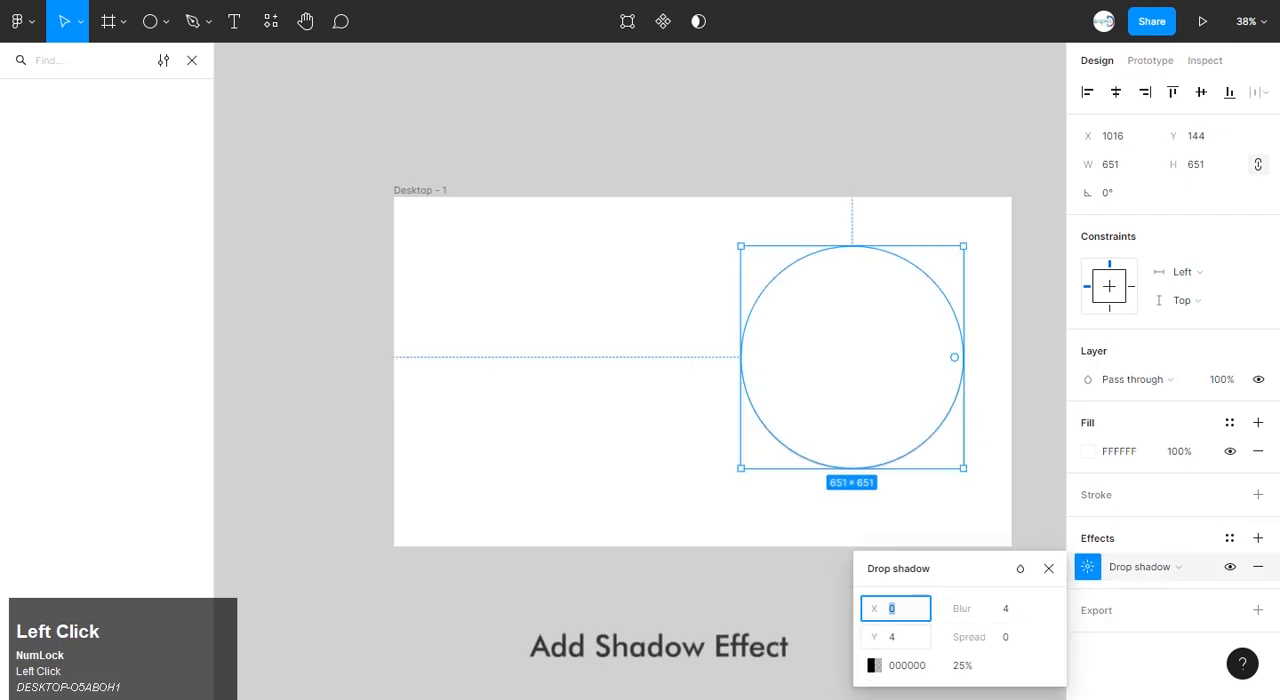
text(0)
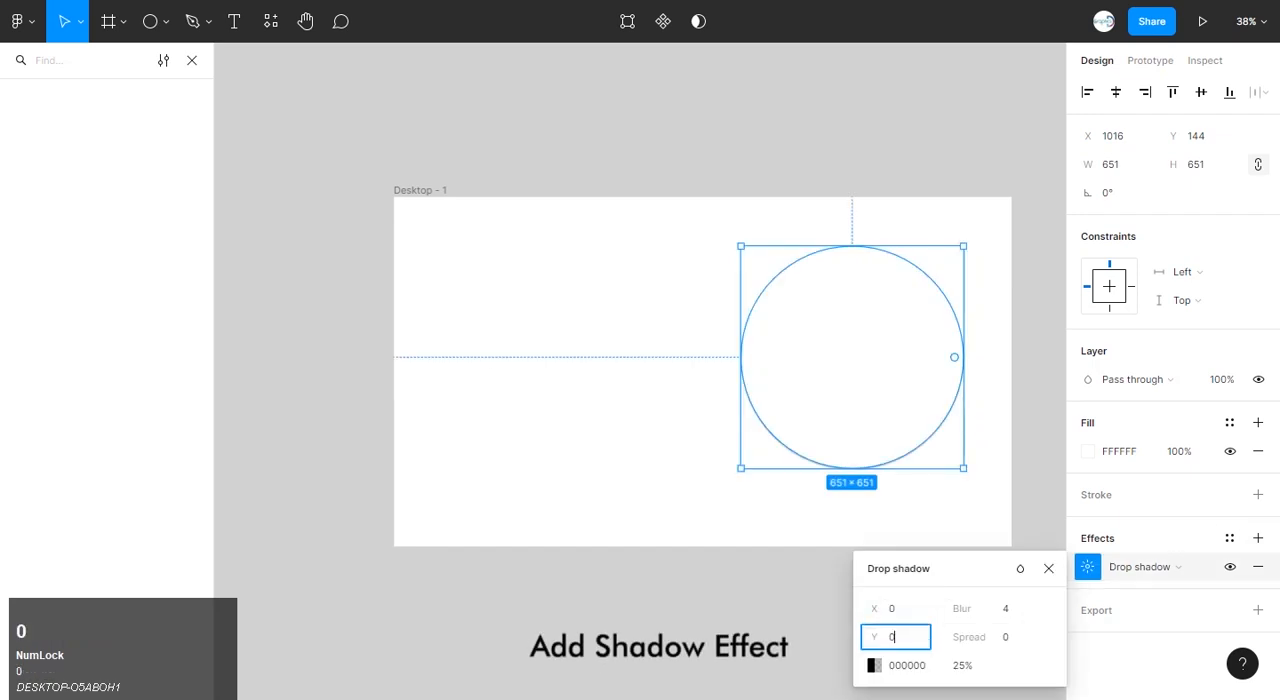
drag(968, 637, 981, 637)
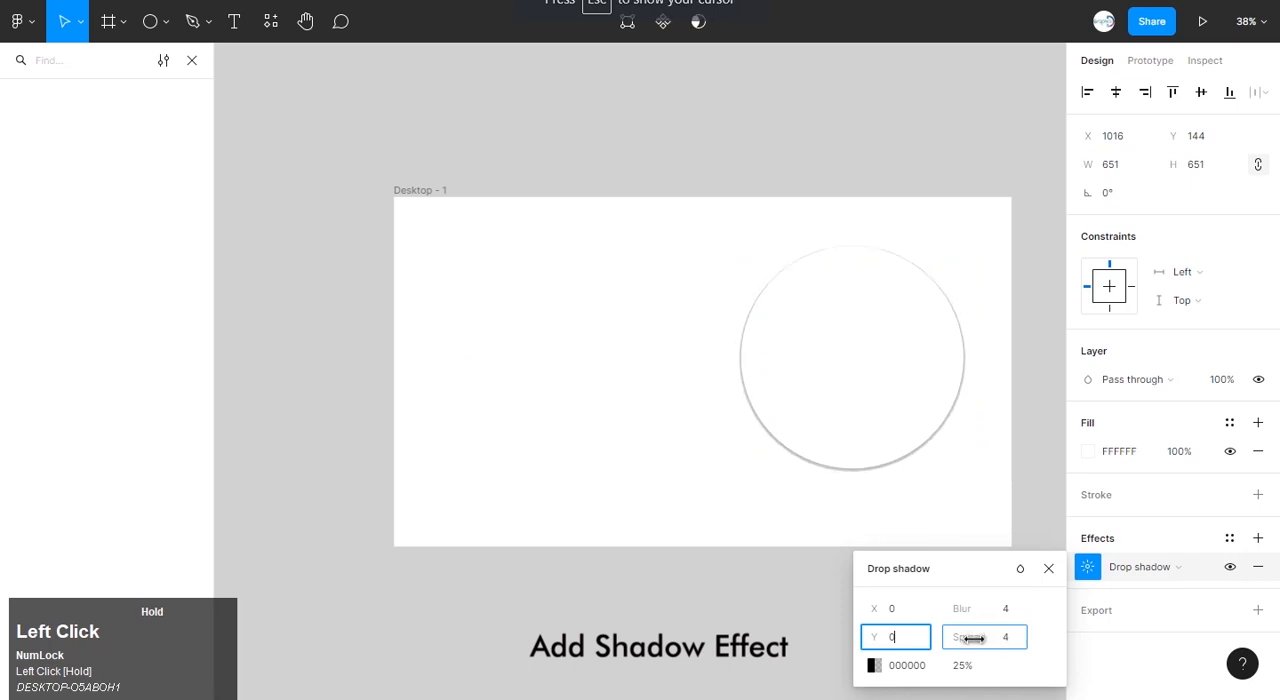
click(1049, 568)
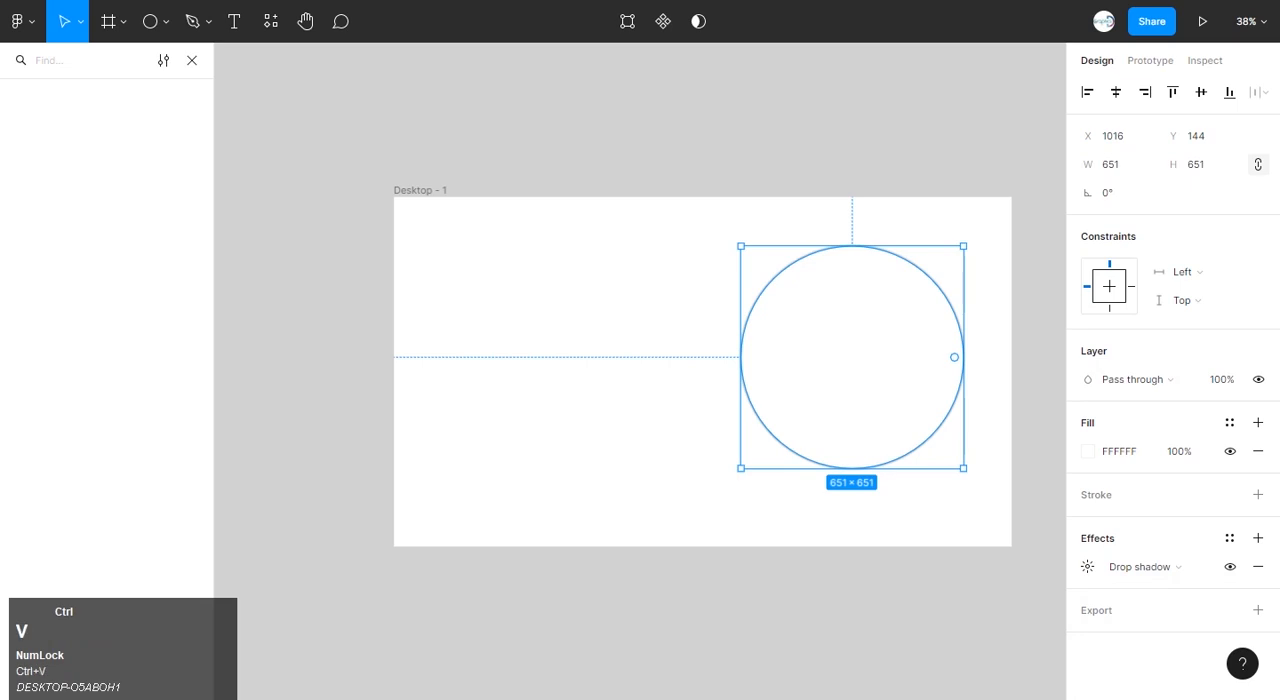
Duplicate the circle in place and shrink the copy around the same centre to about 499 × 499.
alt+shift+drag(963, 468, 937, 442)
click(316, 262)
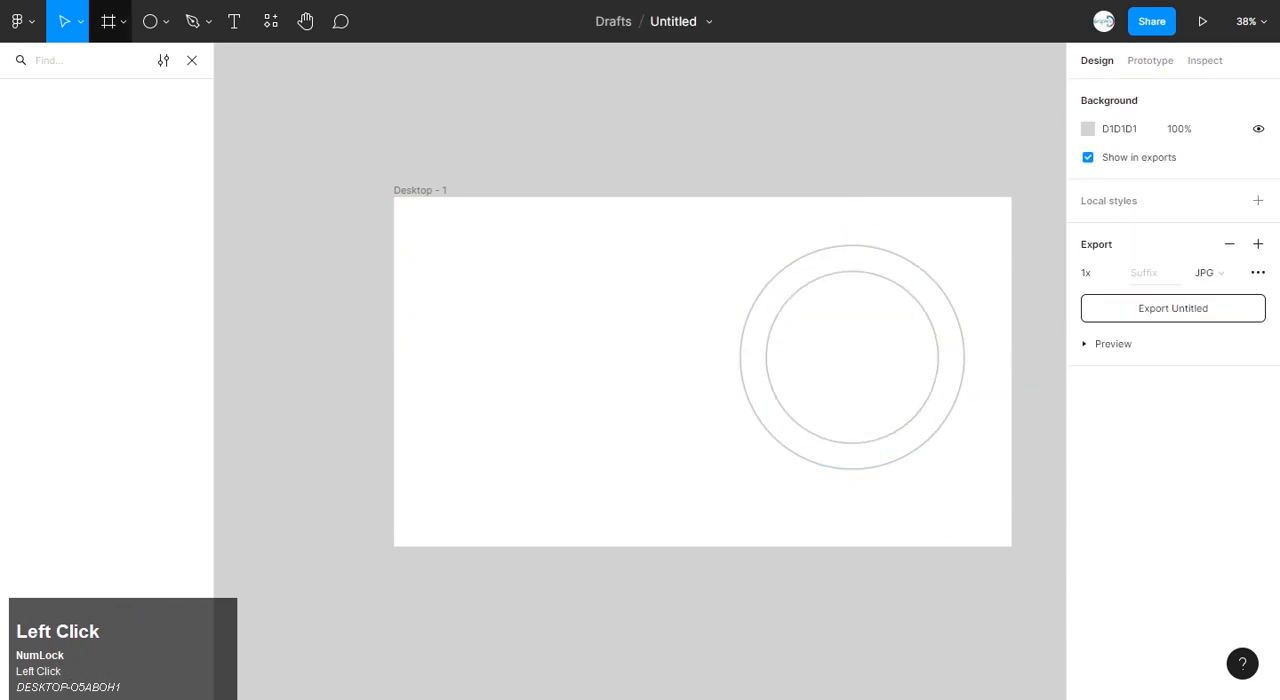
Place the man's portrait photo from the Downloads folder on the frame at about 523 × 784.
click(166, 22)
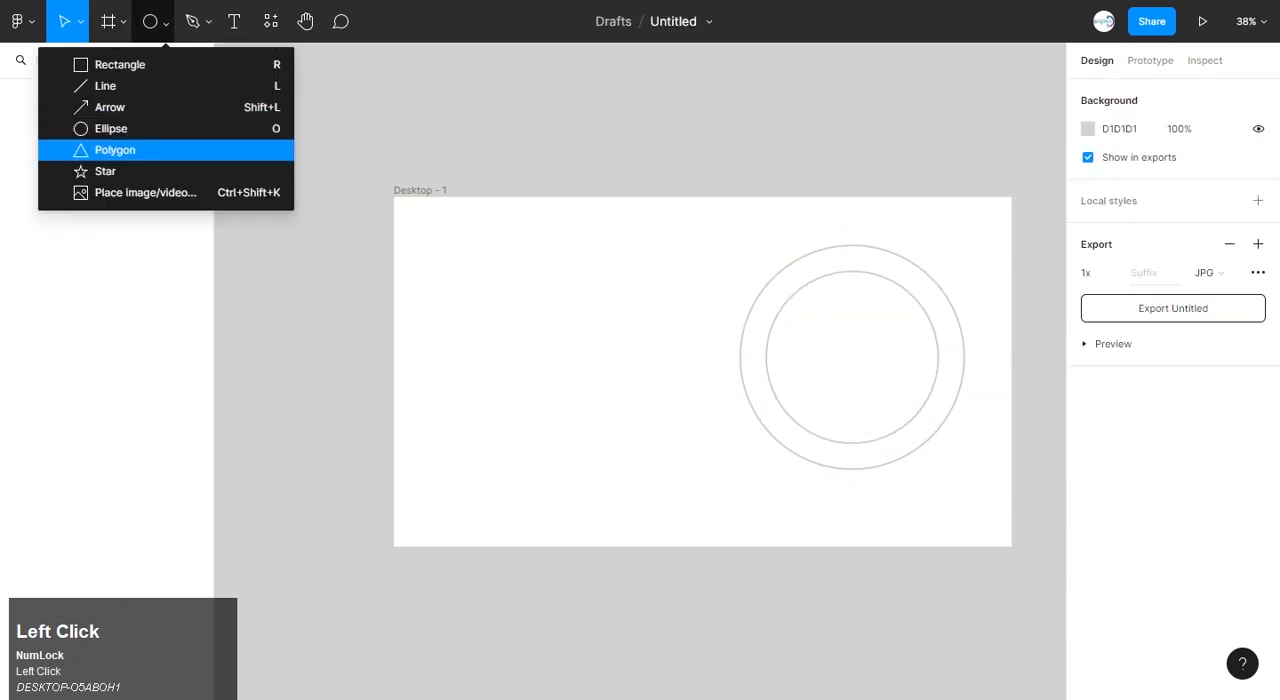
click(145, 192)
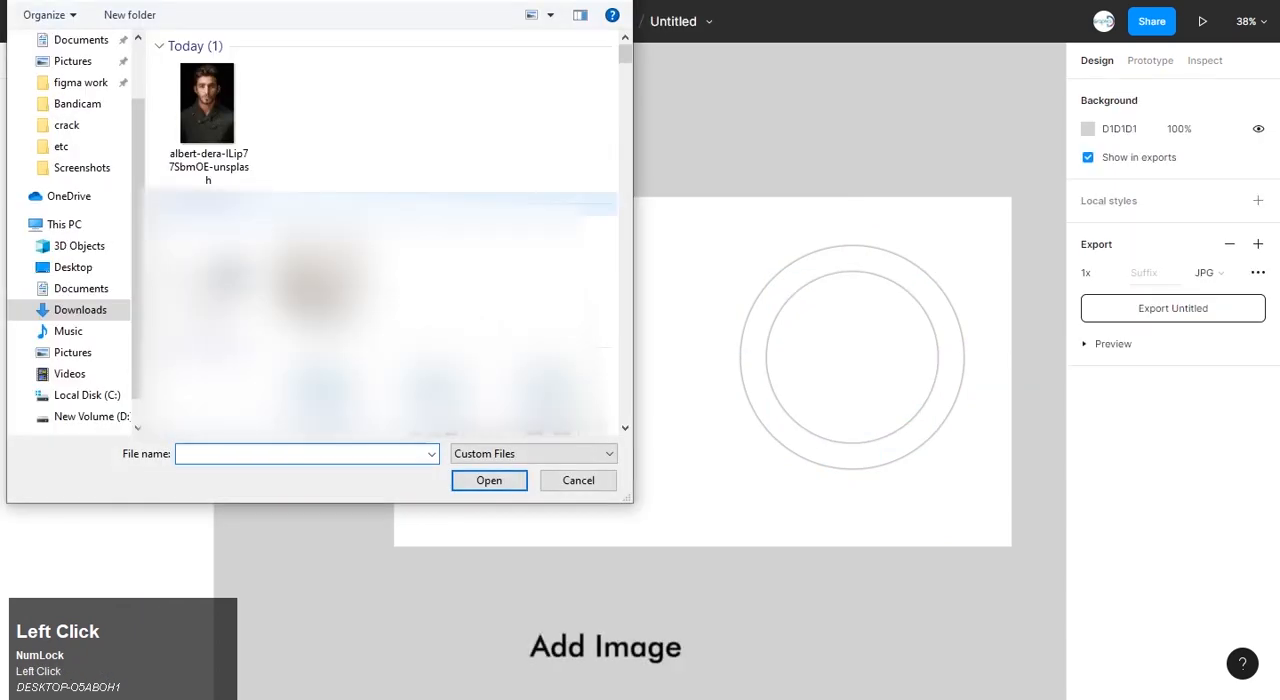
click(208, 120)
click(489, 480)
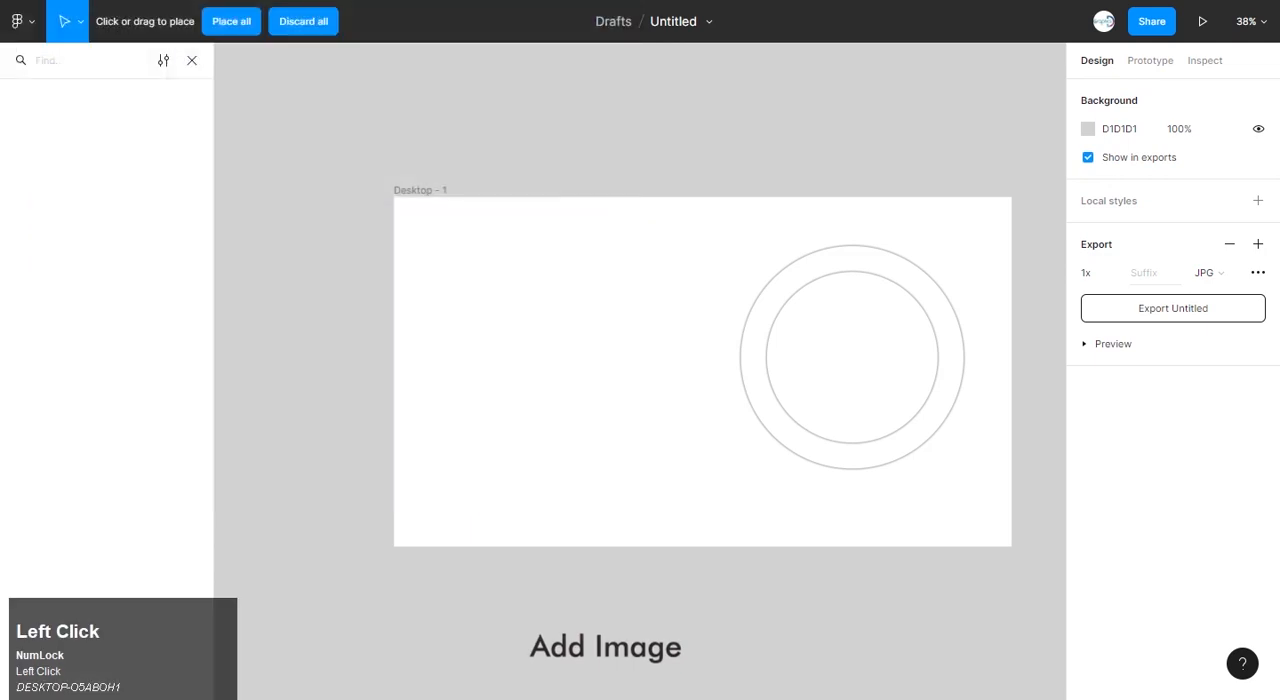
click(852, 357)
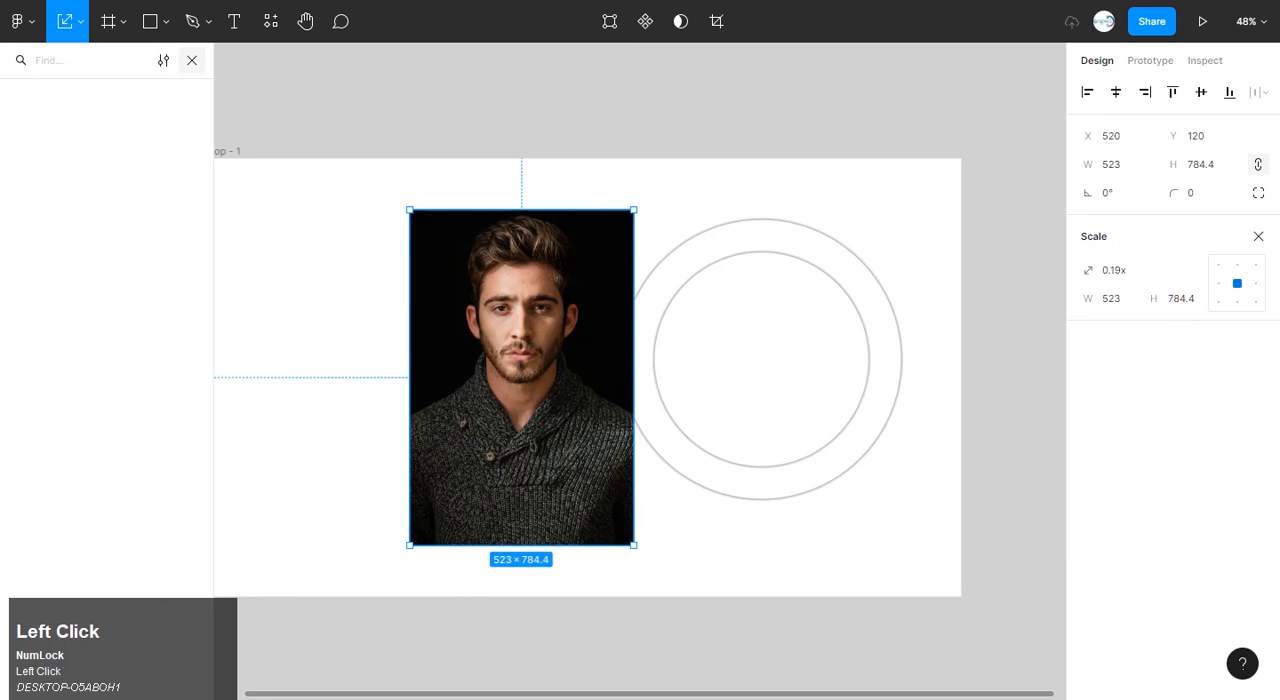
Move the portrait photo over the circles and mask it with the inner circle.
click(192, 61)
click(105, 150)
drag(521, 377, 760, 399)
shift+click(100, 150)
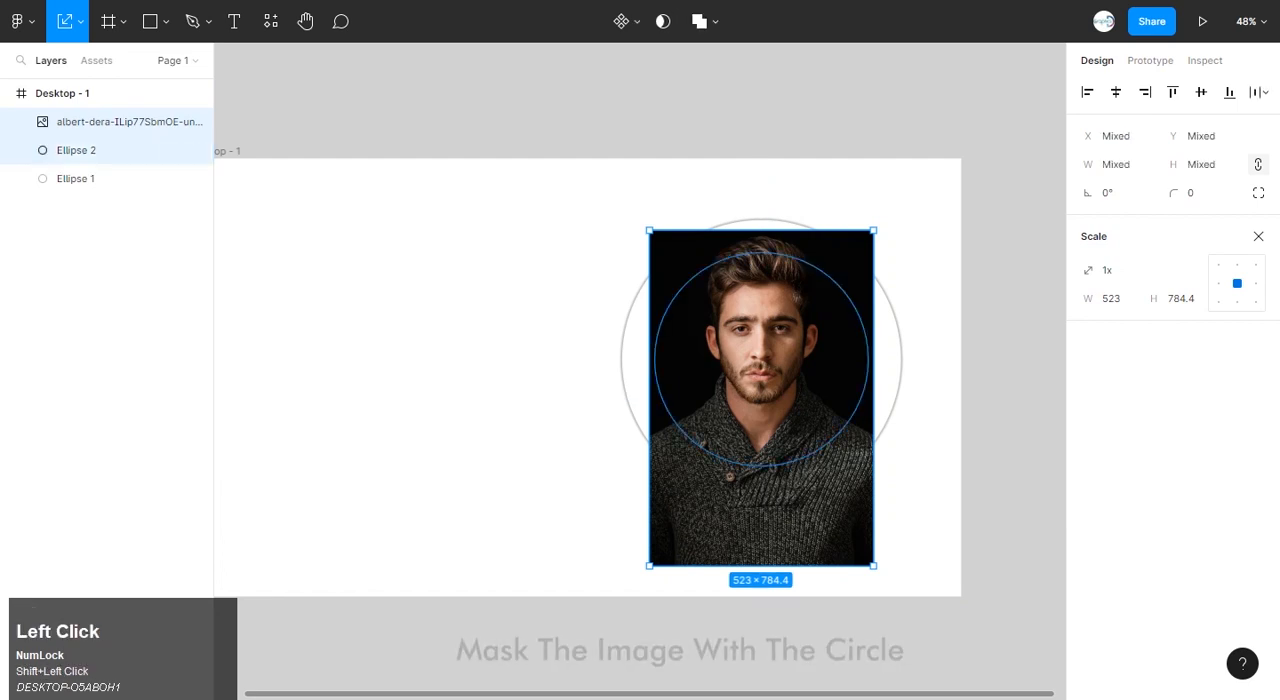
click(662, 21)
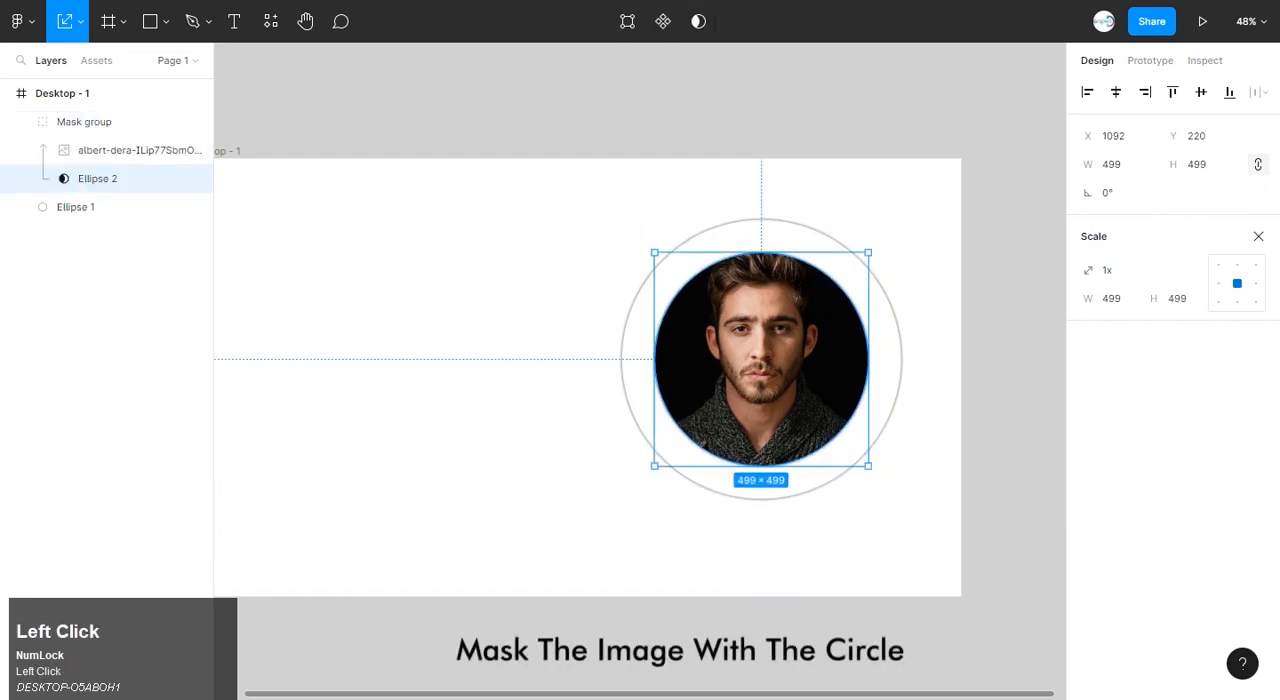
click(110, 320)
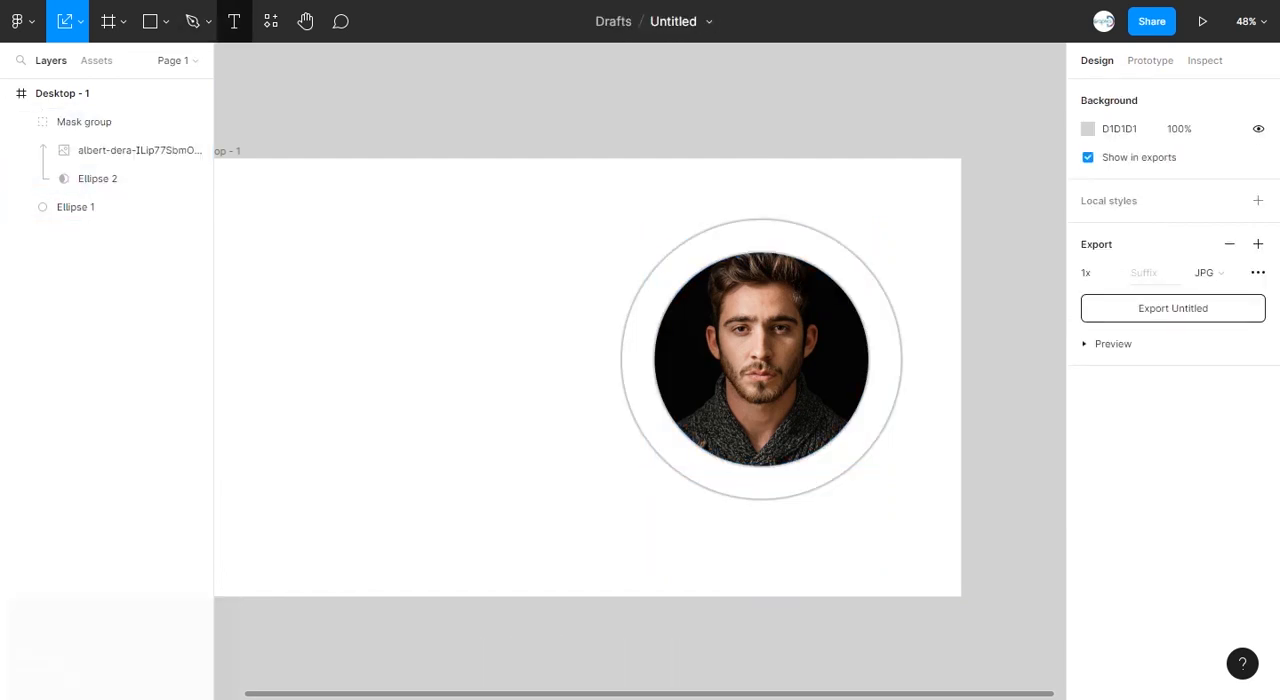
Draw a curved line about 138 × 586 along the outer circle's left side with the Pen tool and set its stroke width to 5.
click(208, 21)
click(190, 63)
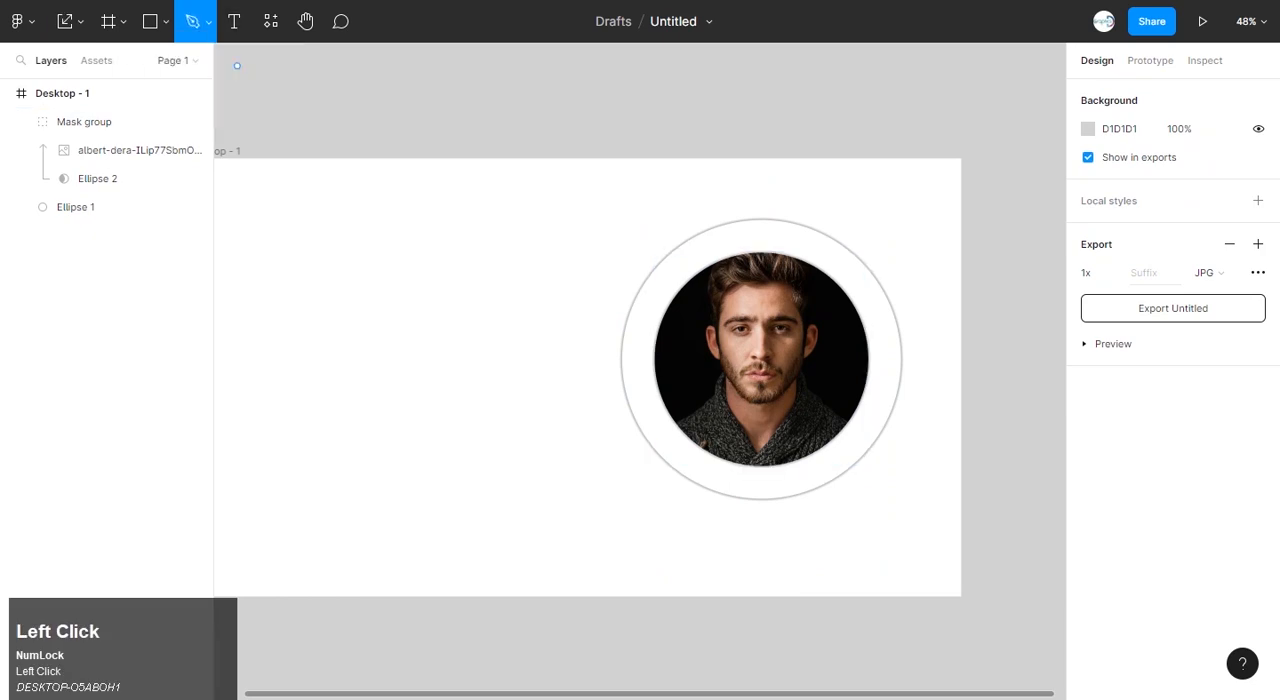
click(660, 231)
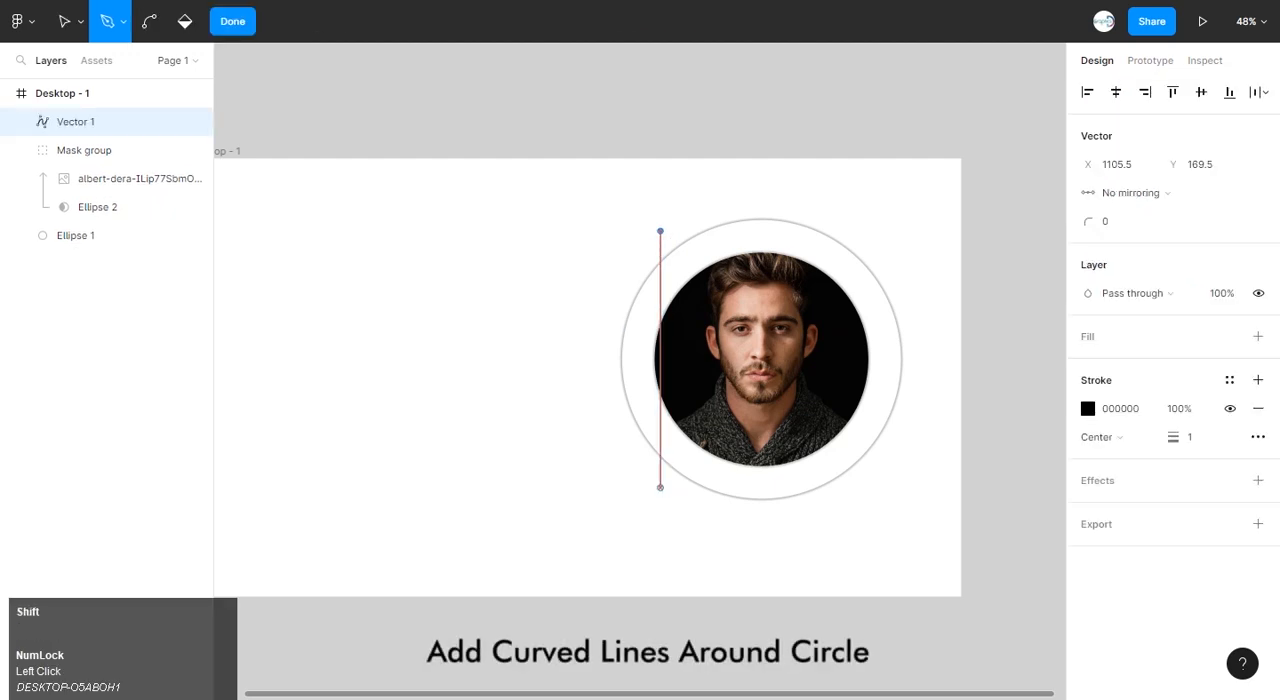
drag(660, 481, 793, 603)
click(1190, 437)
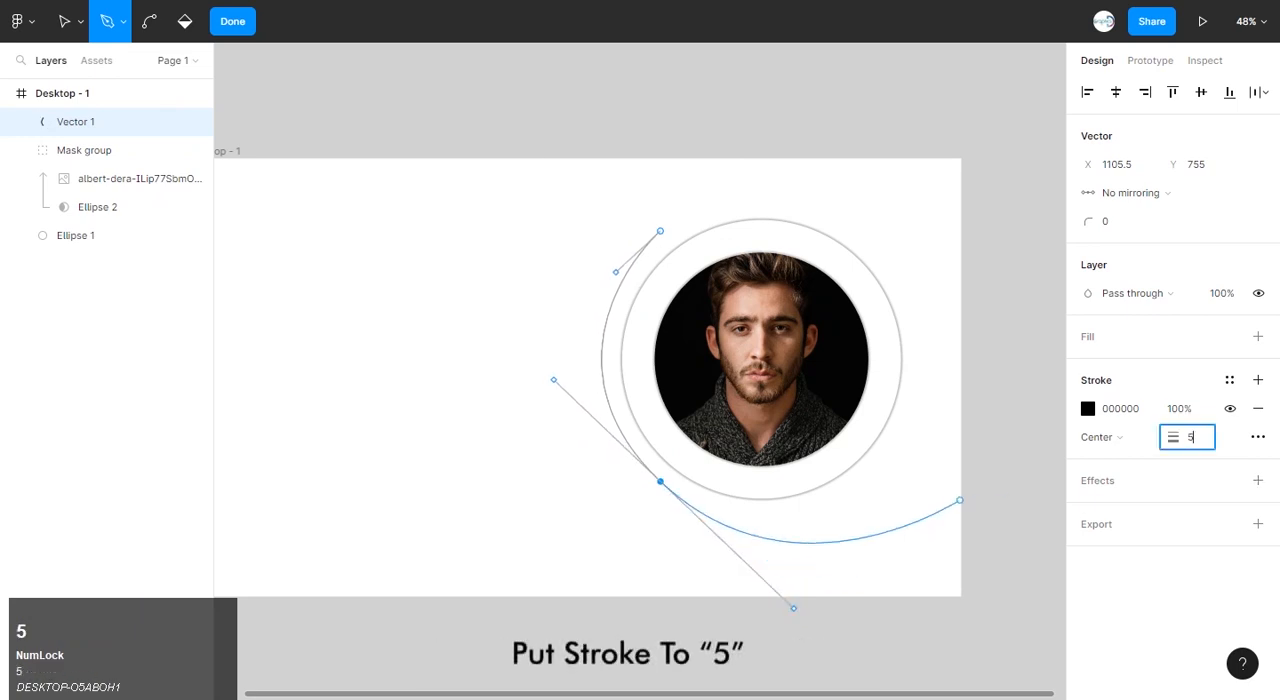
click(232, 21)
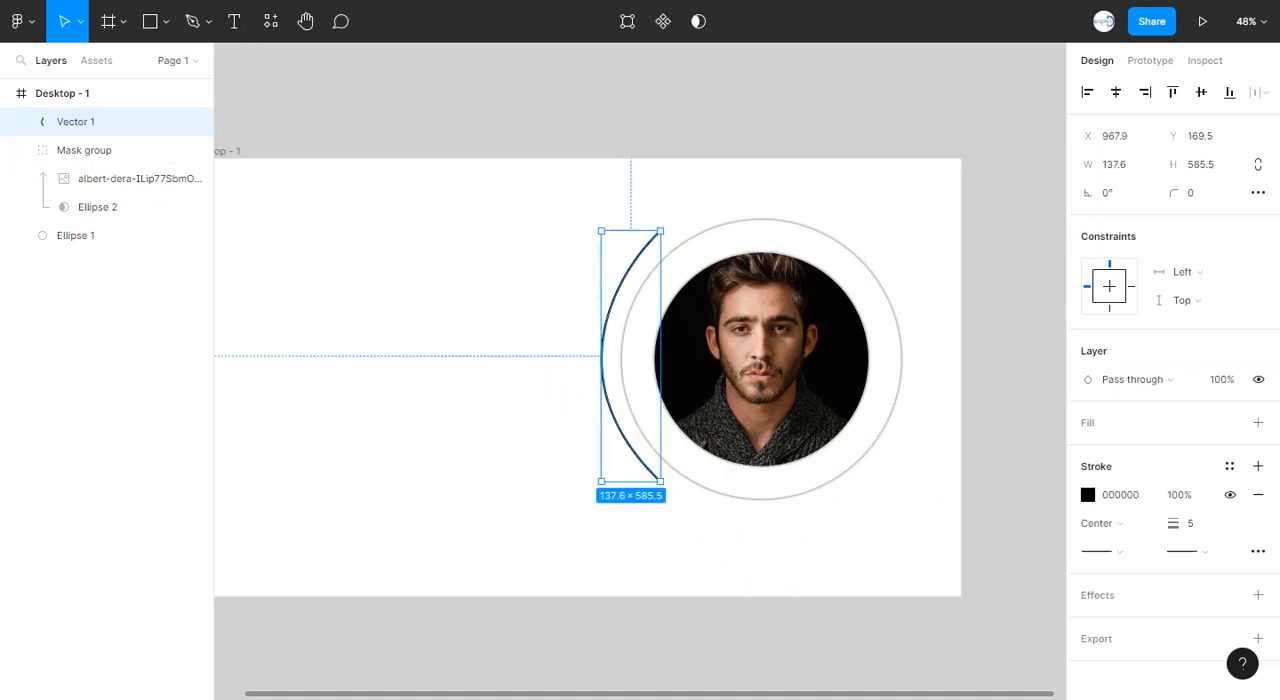
Duplicate the curved line, rotate the copy to about -178° and position it along the outer circle's right side.
click(565, 400)
click(603, 356)
drag(602, 357, 914, 360)
key(ctrl+z)
click(572, 385)
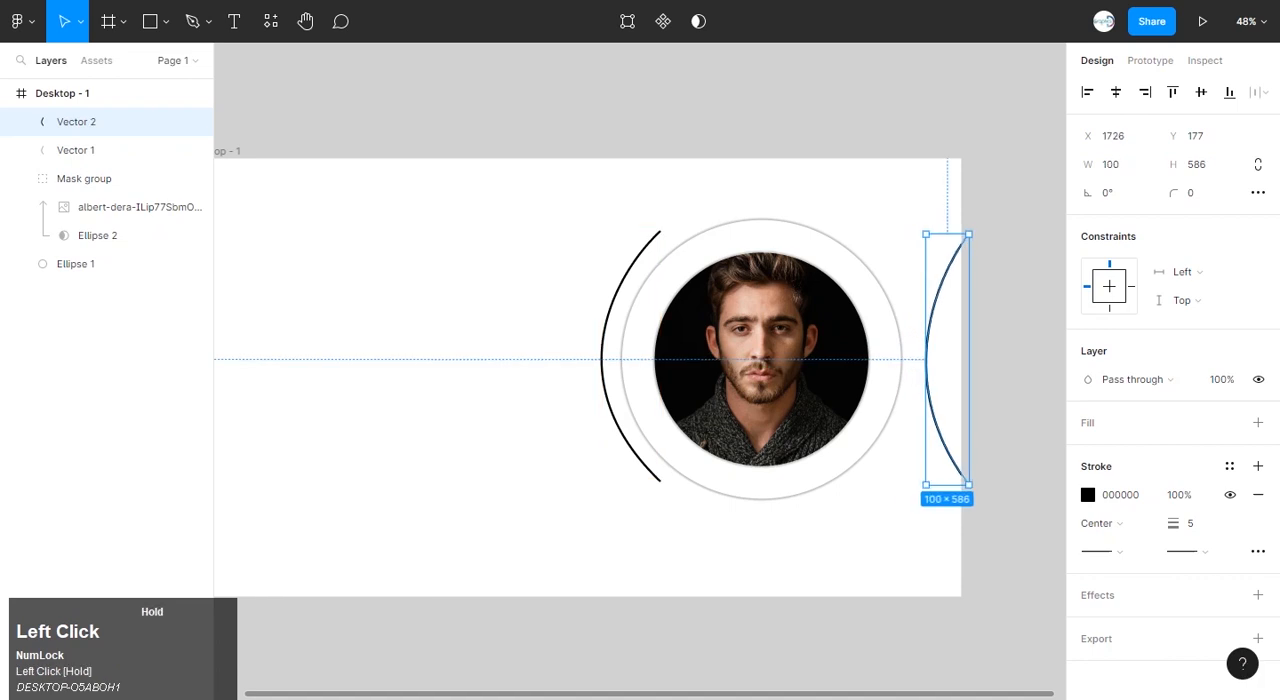
key(ctrl+z)
drag(972, 230, 908, 491)
drag(946, 420, 901, 417)
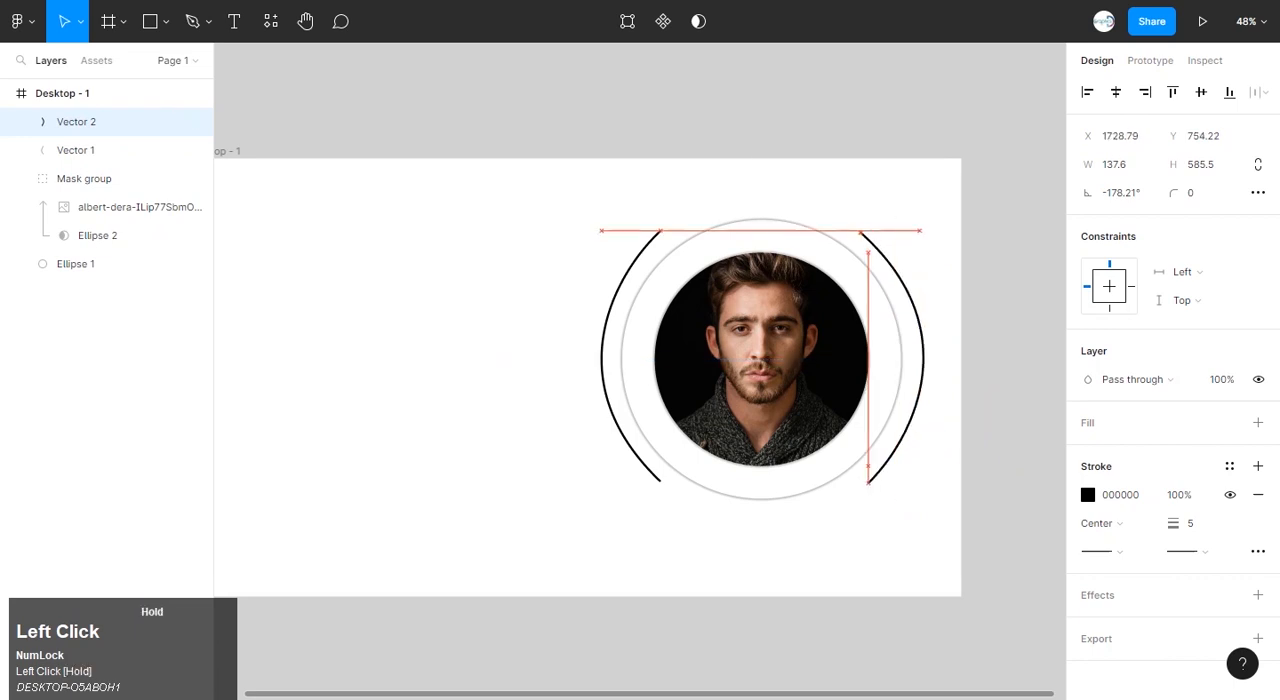
click(985, 415)
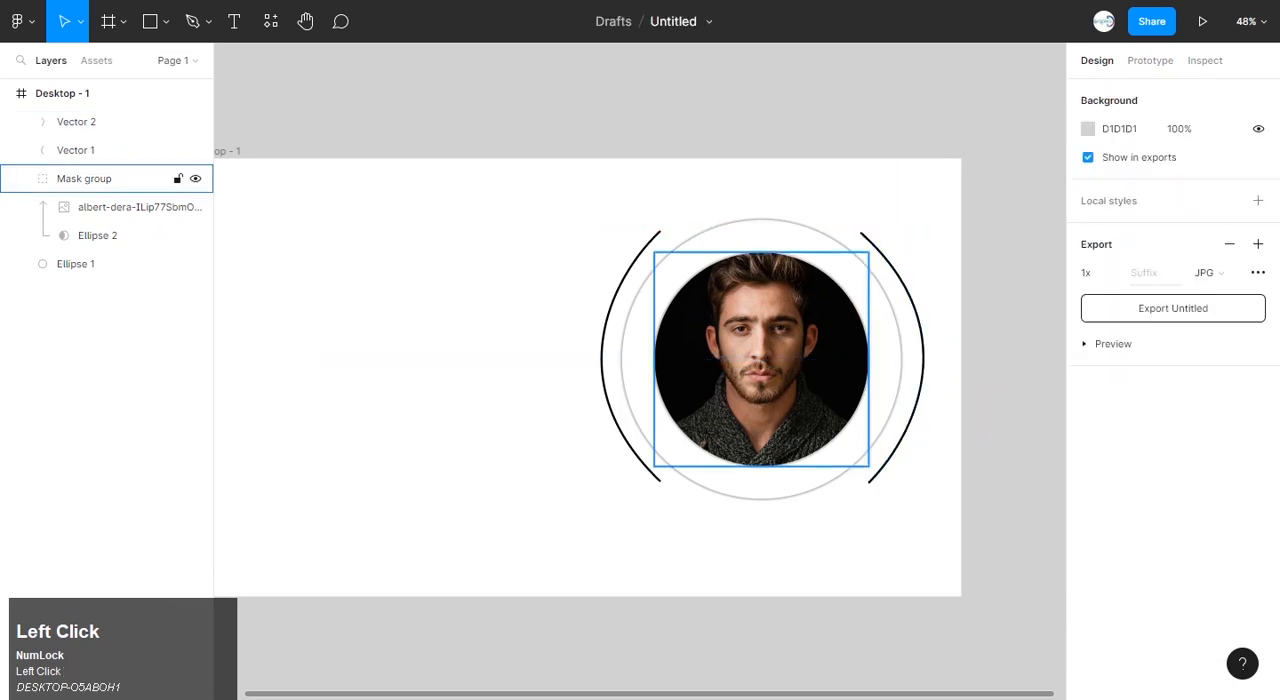
Start a text object near the frame's upper-left corner and set its font to Poppins at size 20.
scroll(690, 486, down, 1)
scroll(700, 455, down, 1)
scroll(318, 250, up, 4)
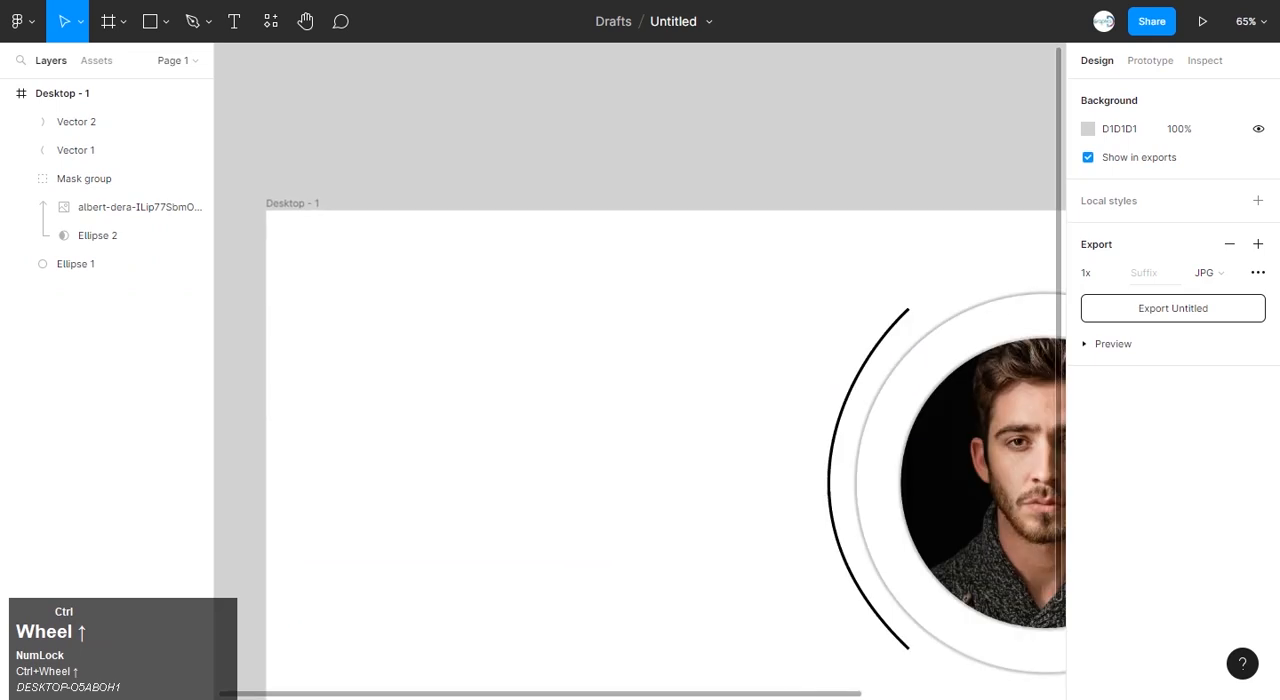
click(234, 21)
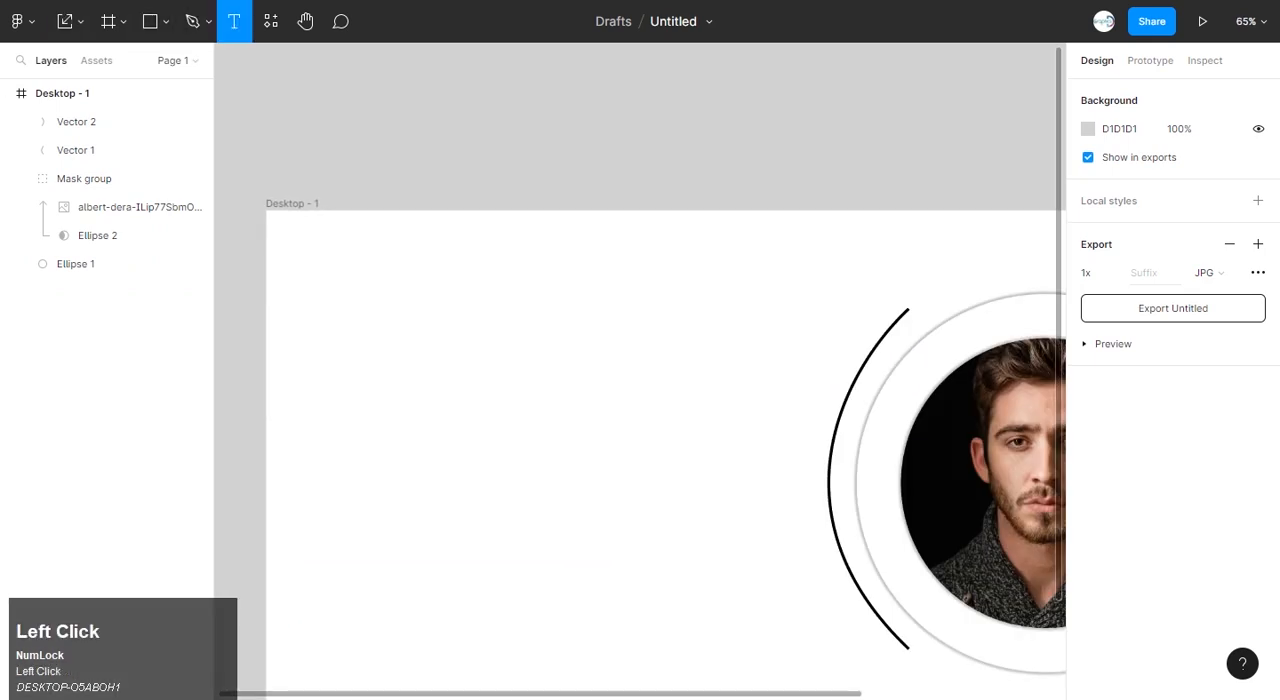
click(344, 282)
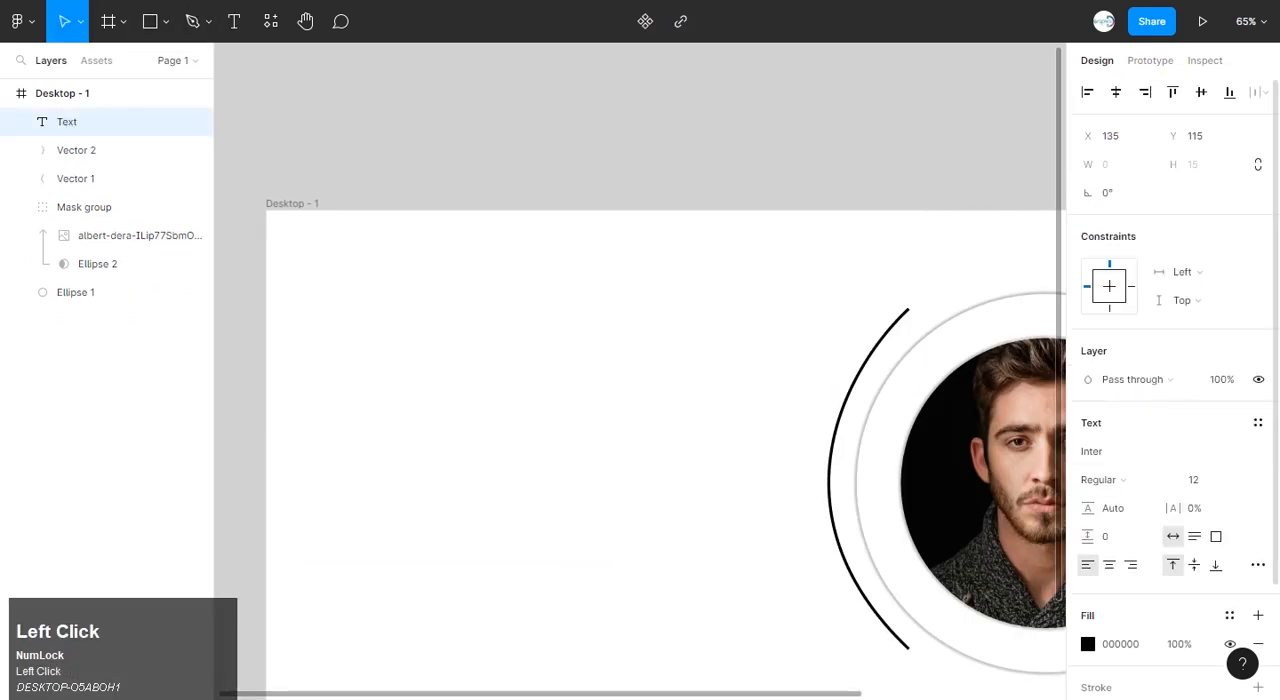
click(1125, 452)
text(p)
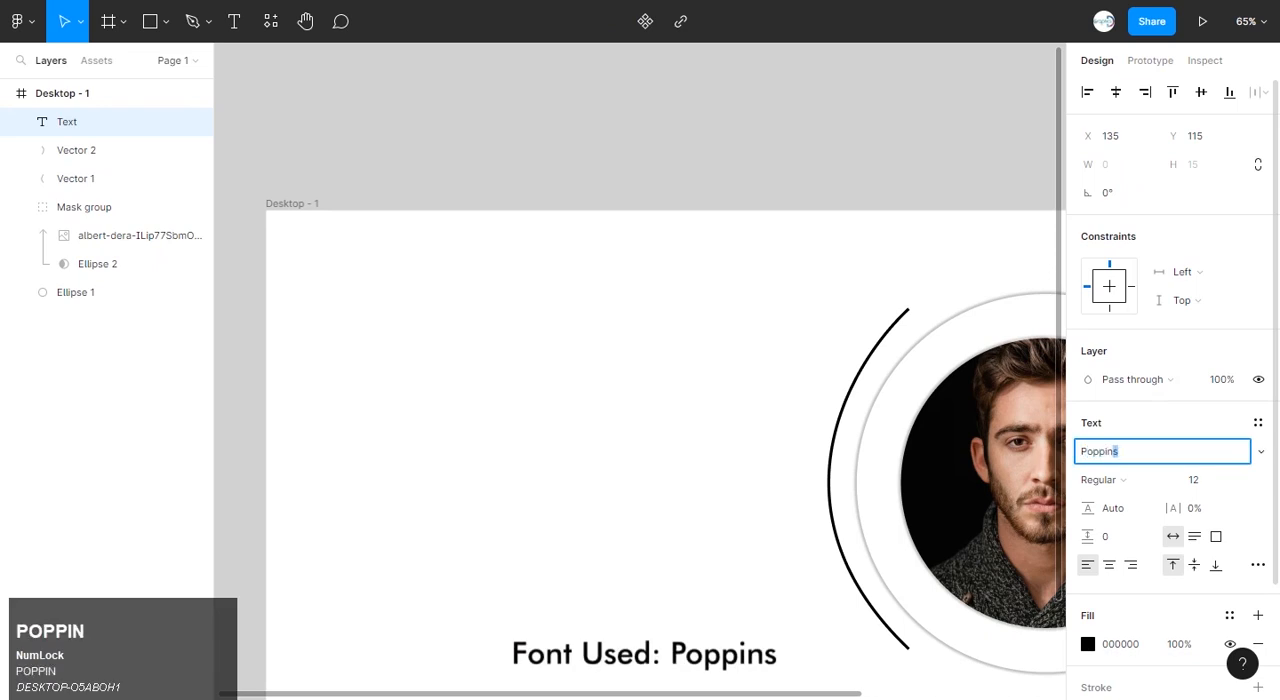
text(oppins)
click(1239, 480)
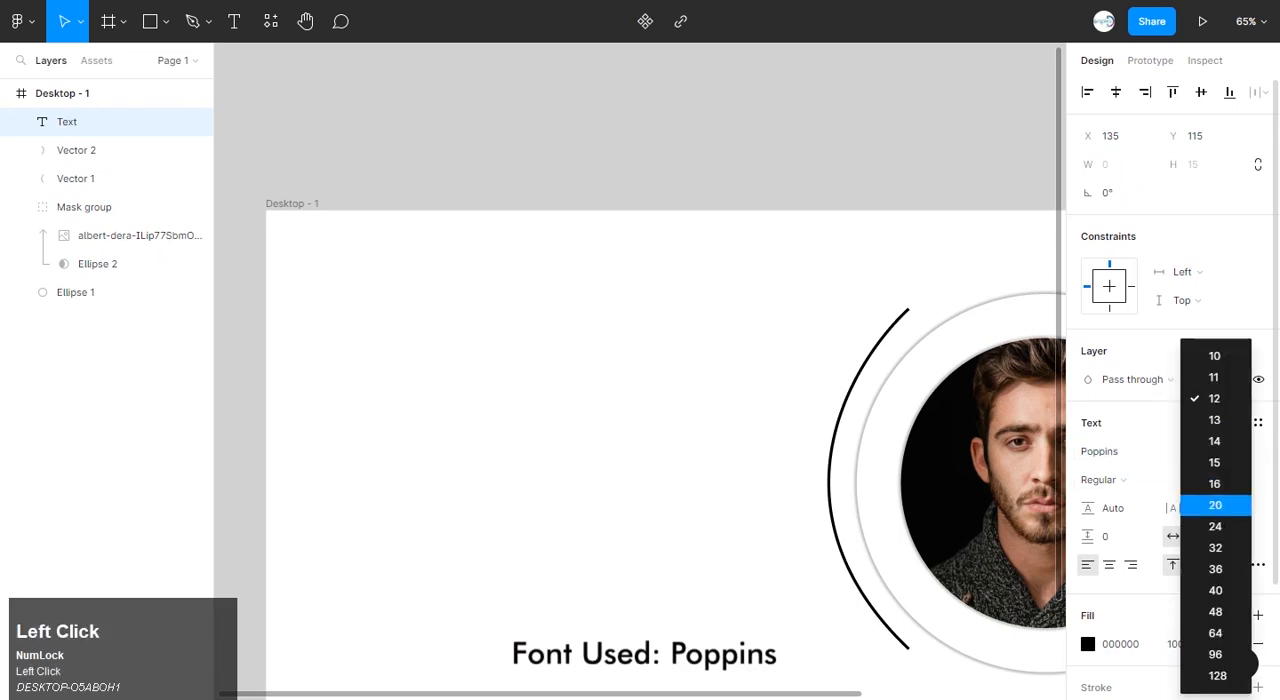
click(1150, 543)
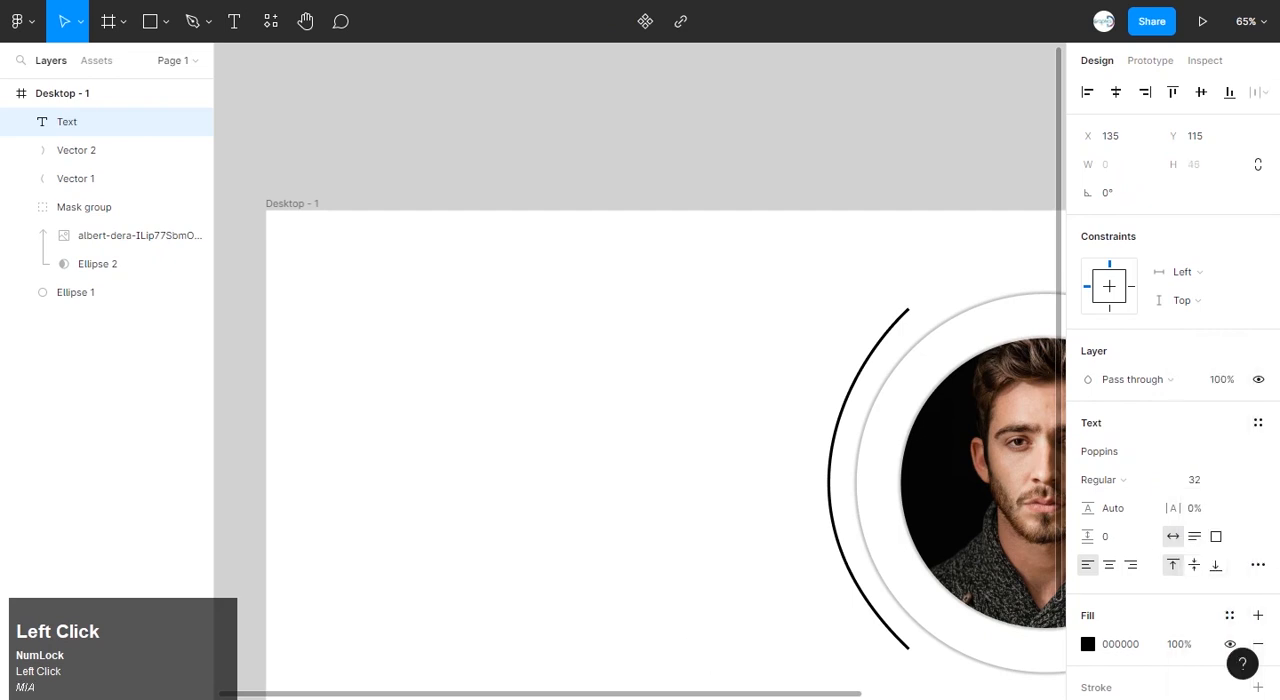
click(1239, 480)
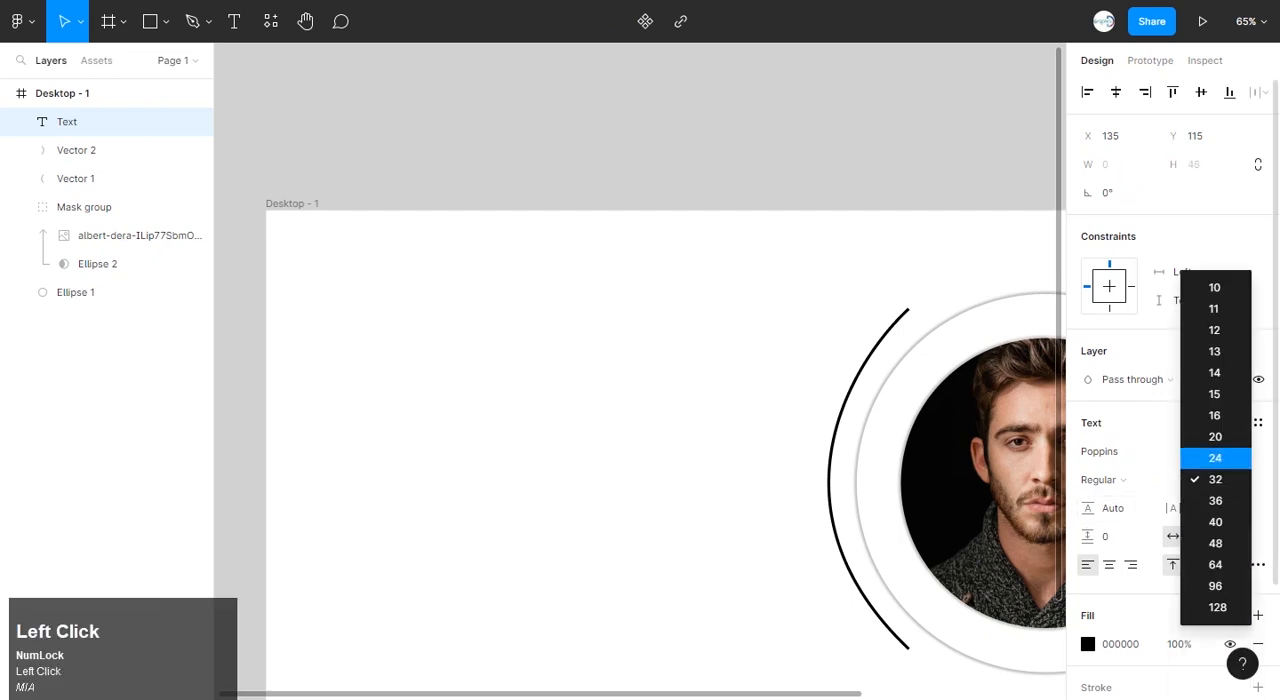
click(1200, 437)
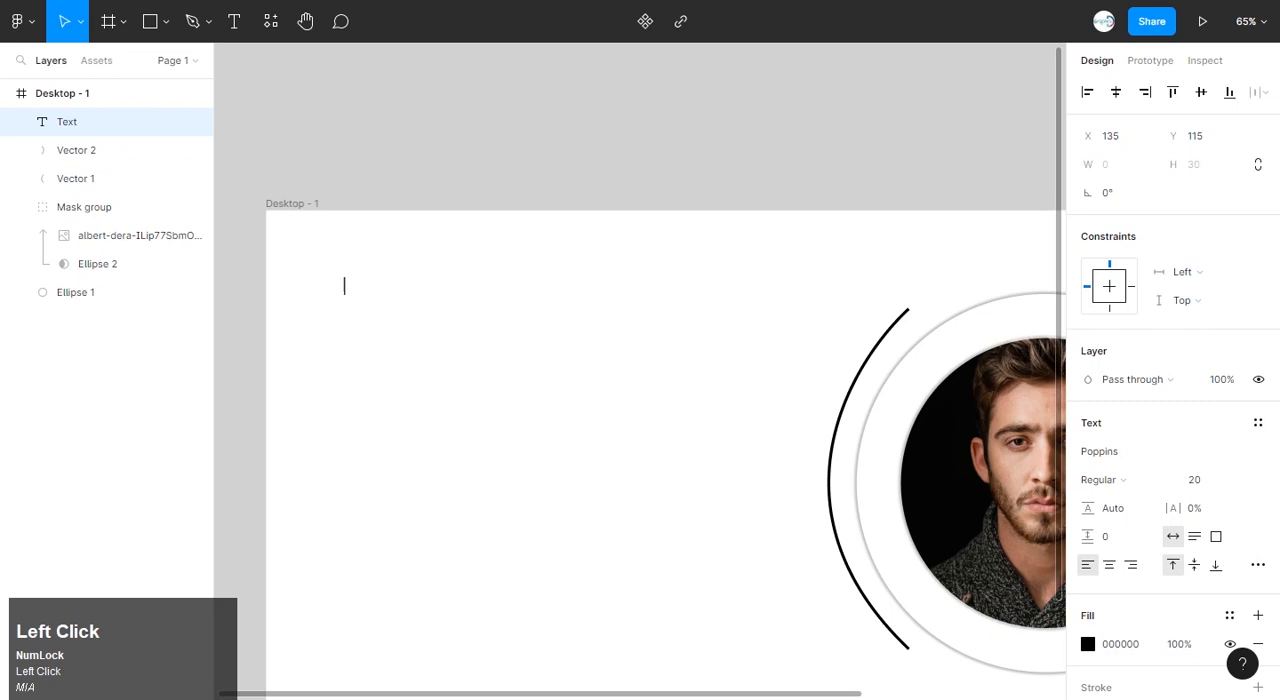
Enter HOME in capital letters as the text of the new text object.
text(h)
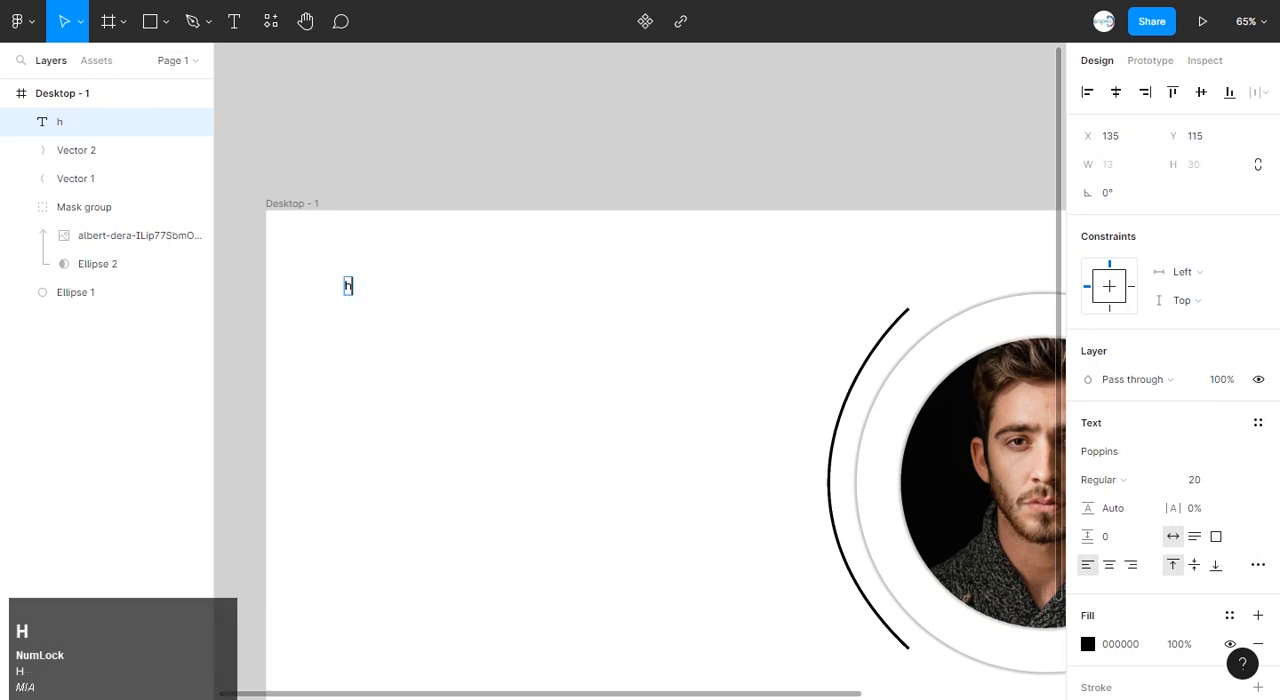
text(ome)
key(BackSpace)
key(Caps_Lock)
text(HOME)
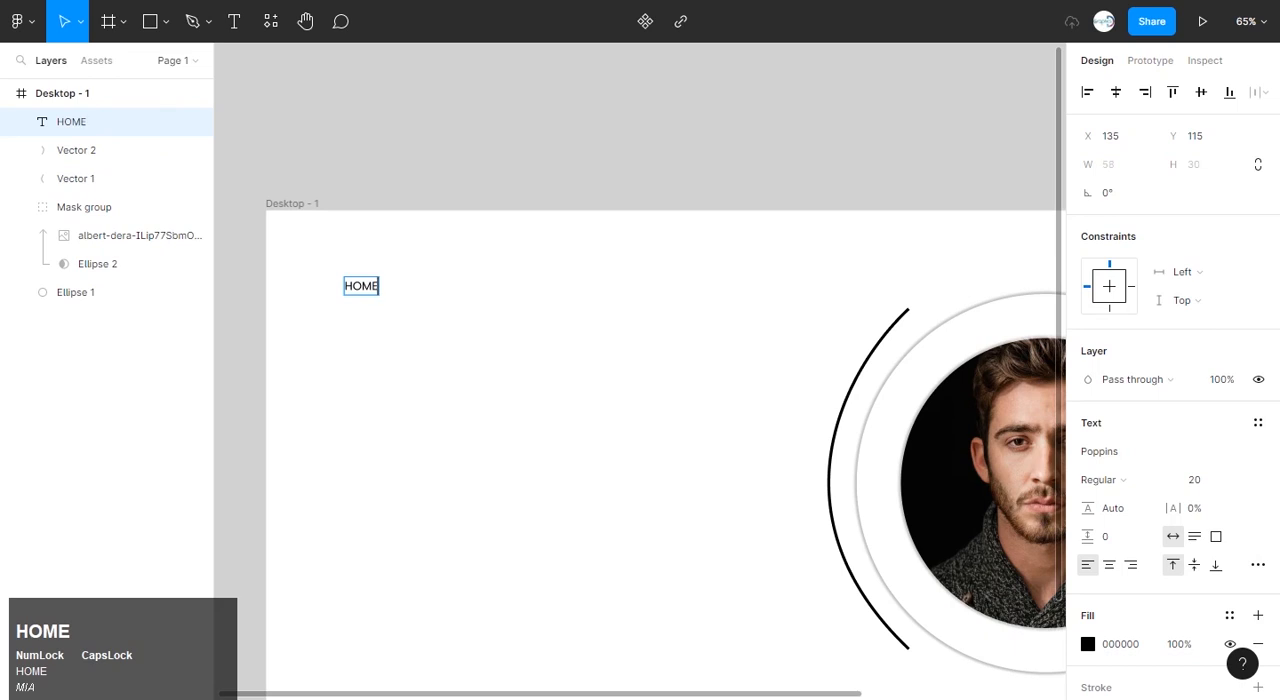
click(430, 350)
Move HOME closer to the frame's upper-left corner and place three copies beside it in a horizontal row.
drag(361, 286, 356, 274)
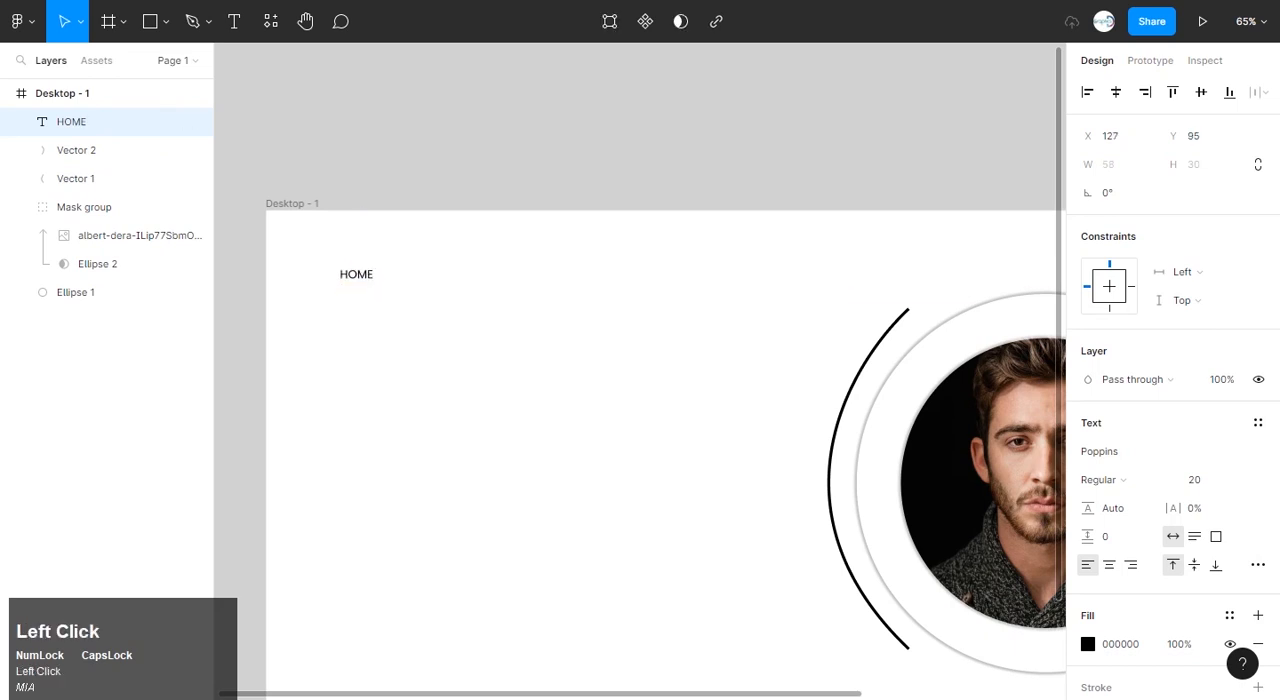
drag(337, 254, 632, 254)
click(436, 280)
click(634, 290)
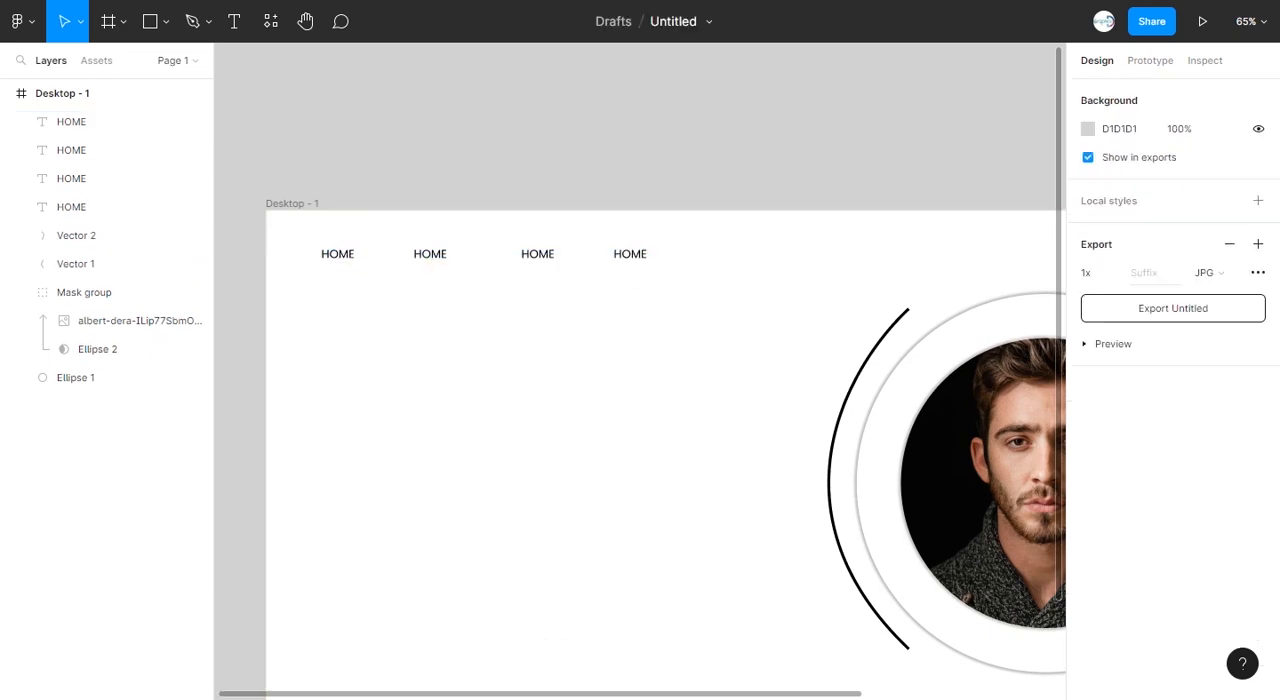
Change the three copied HOME labels, from left to right, to SHOWCASE, ABOUT ME and CONTACT.
scroll(398, 262, up, 4)
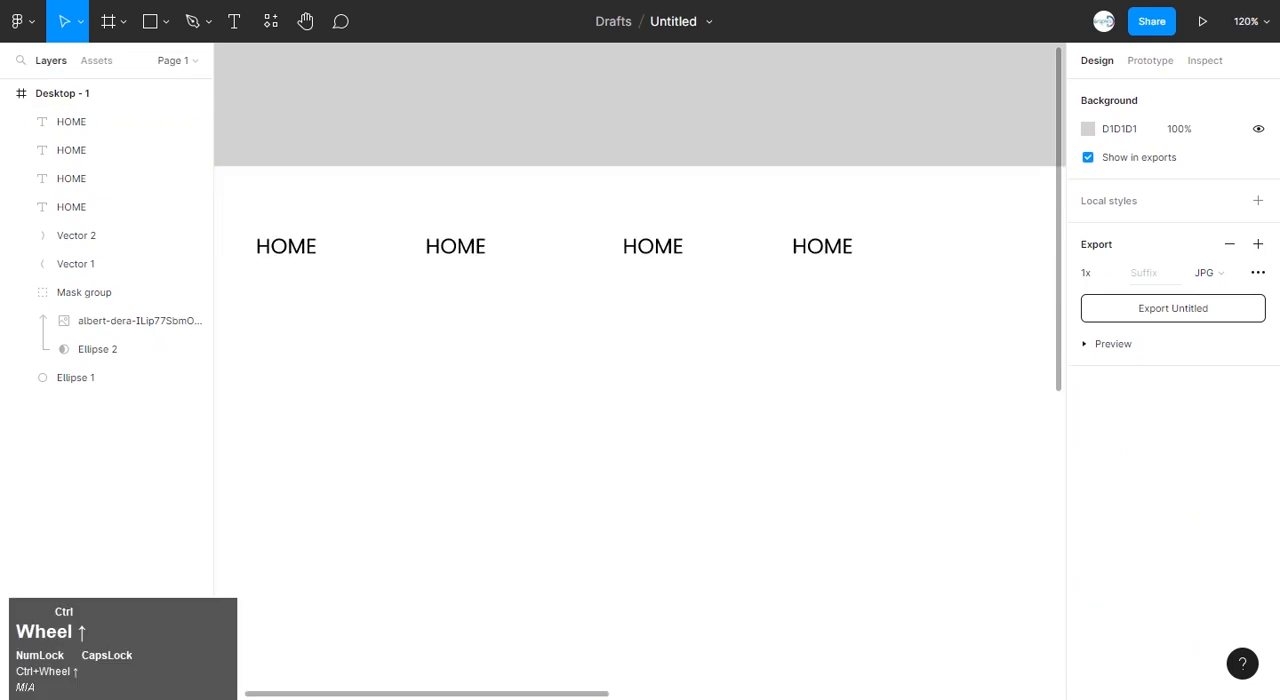
click(457, 246)
double_click(457, 246)
text(SHOWCASE)
click(653, 246)
double_click(653, 246)
text(ABOUT ME)
click(822, 246)
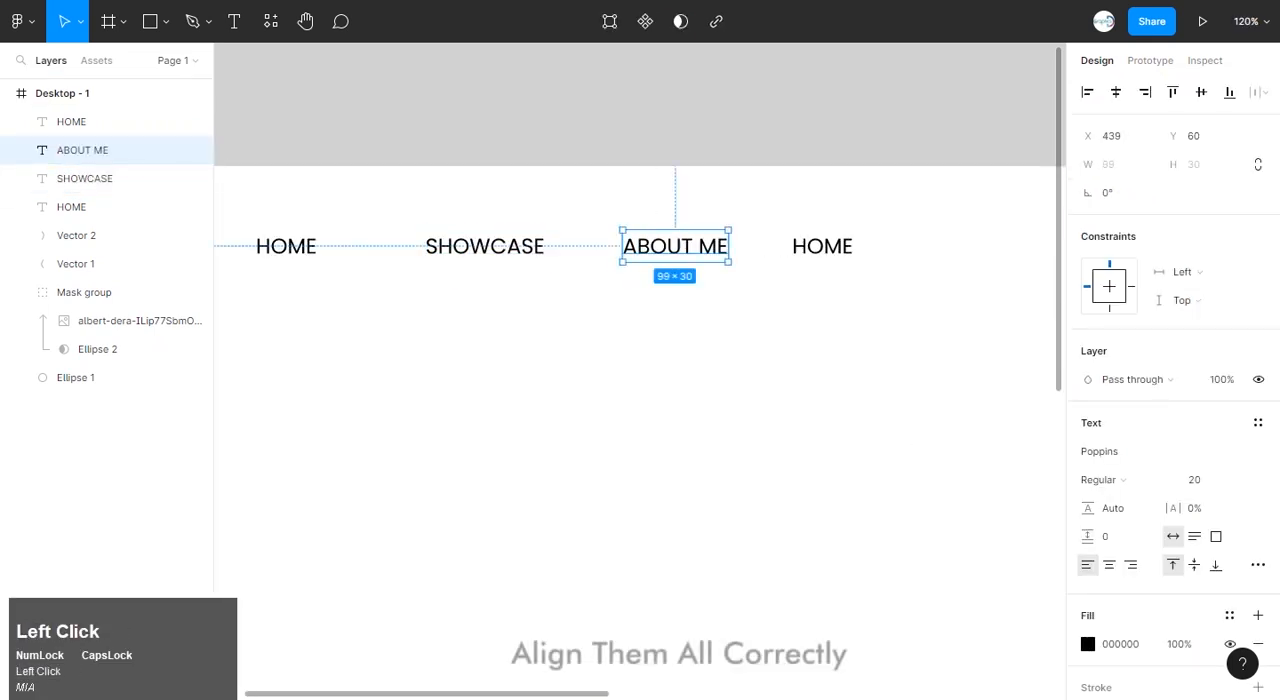
double_click(822, 246)
text(CONTACT)
click(850, 340)
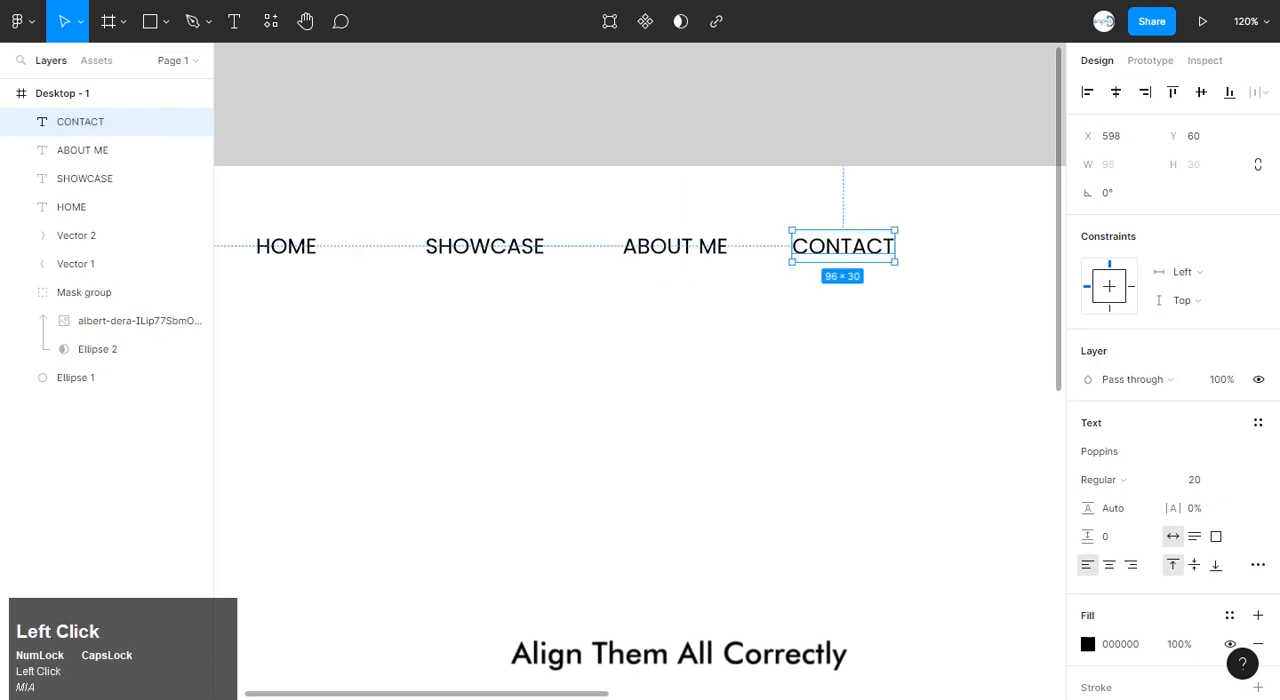
Move CONTACT and ABOUT ME farther from HOME and distribute the four navigation labels at equal horizontal spacing.
click(850, 340)
drag(843, 246, 898, 246)
drag(675, 246, 695, 246)
drag(260, 210, 900, 254)
click(1264, 93)
click(1100, 171)
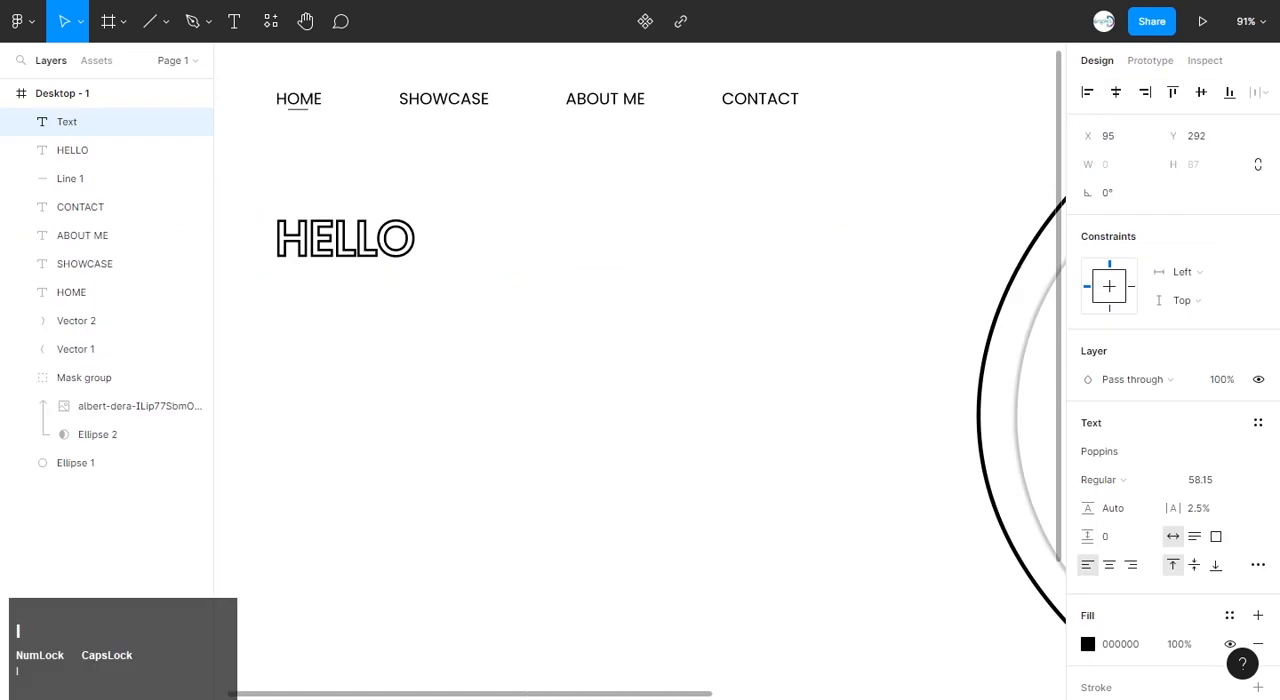
Enter the introduction line with the person's first name, in capital letters, beneath the outlined HELLO.
text(I AM ALI)
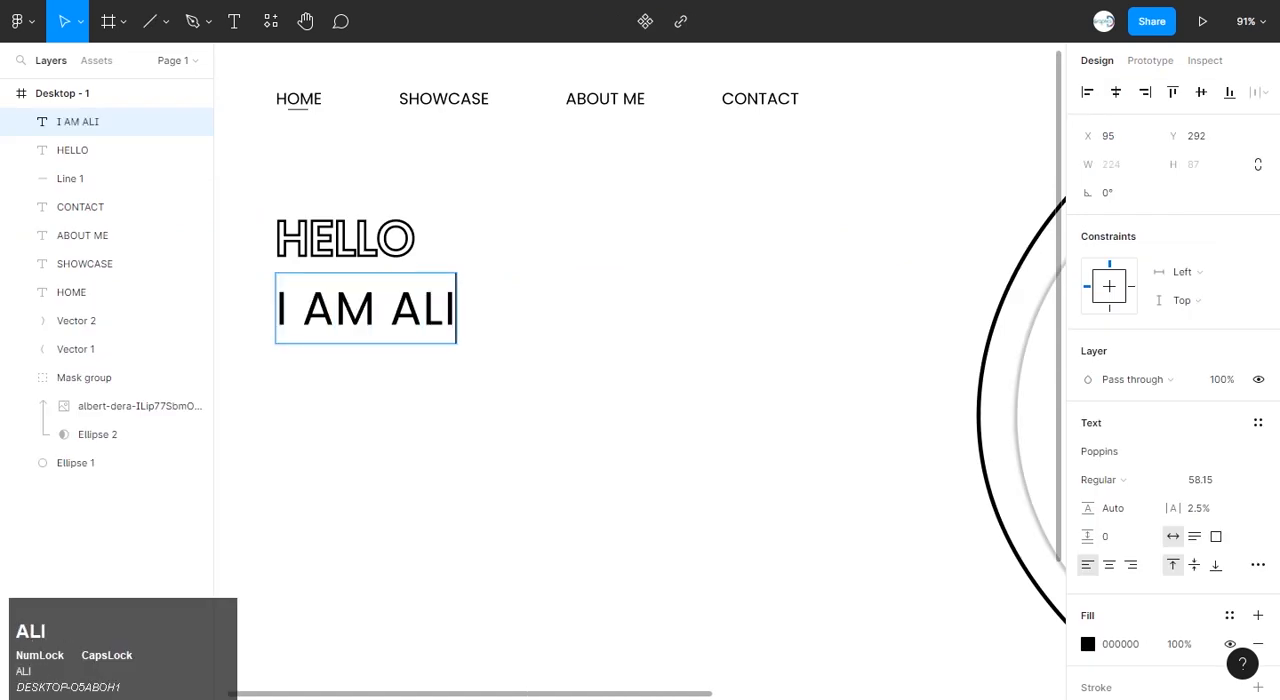
click(560, 370)
click(560, 370)
Add the text UI/UX DESIGNER at size 32 below the name introduction line.
click(234, 21)
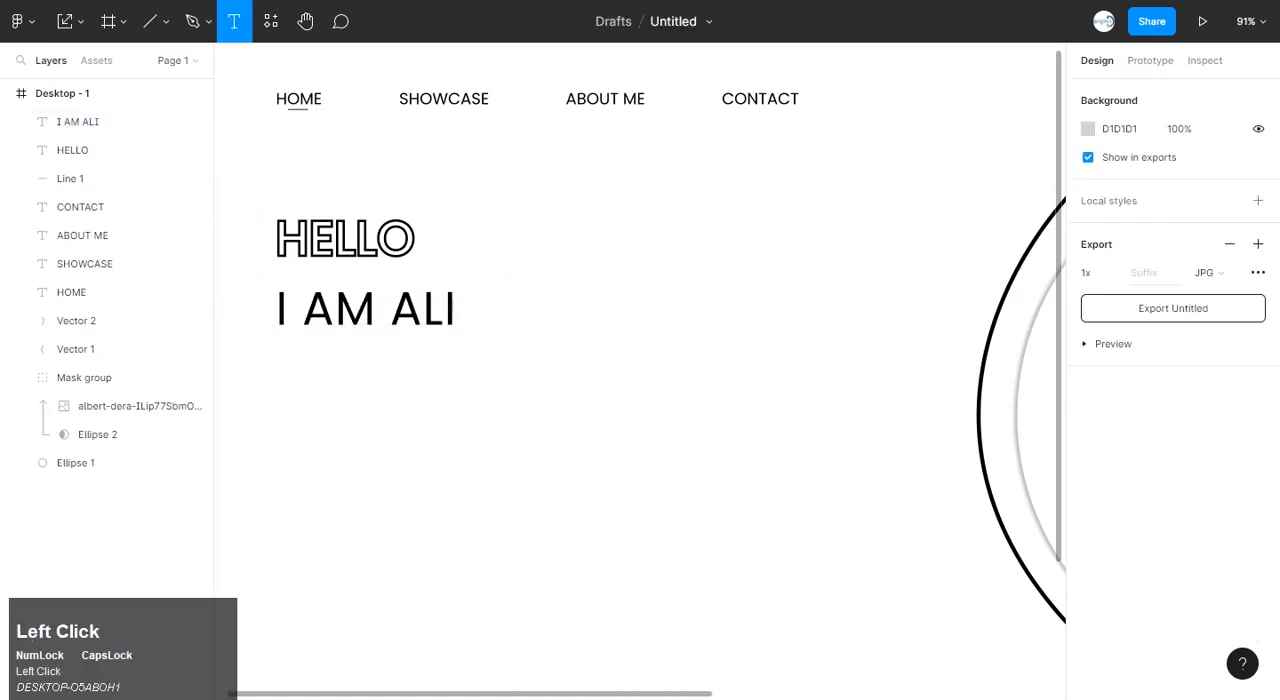
click(291, 415)
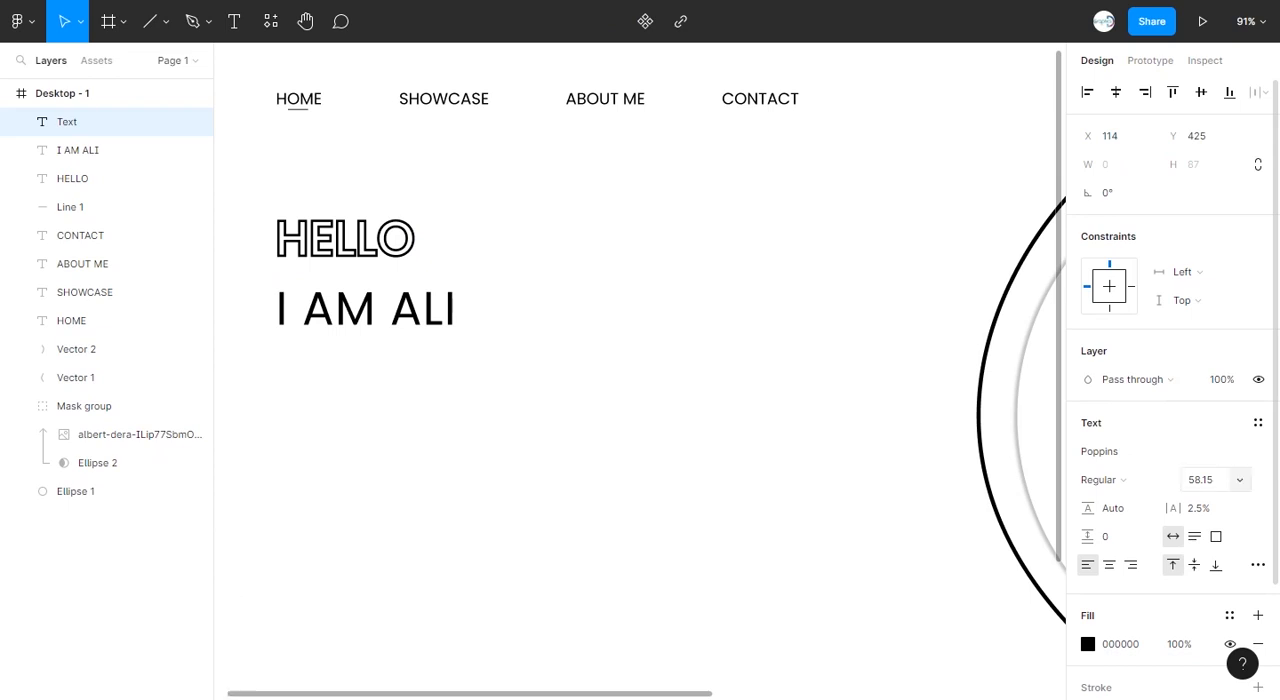
click(1200, 479)
click(1215, 547)
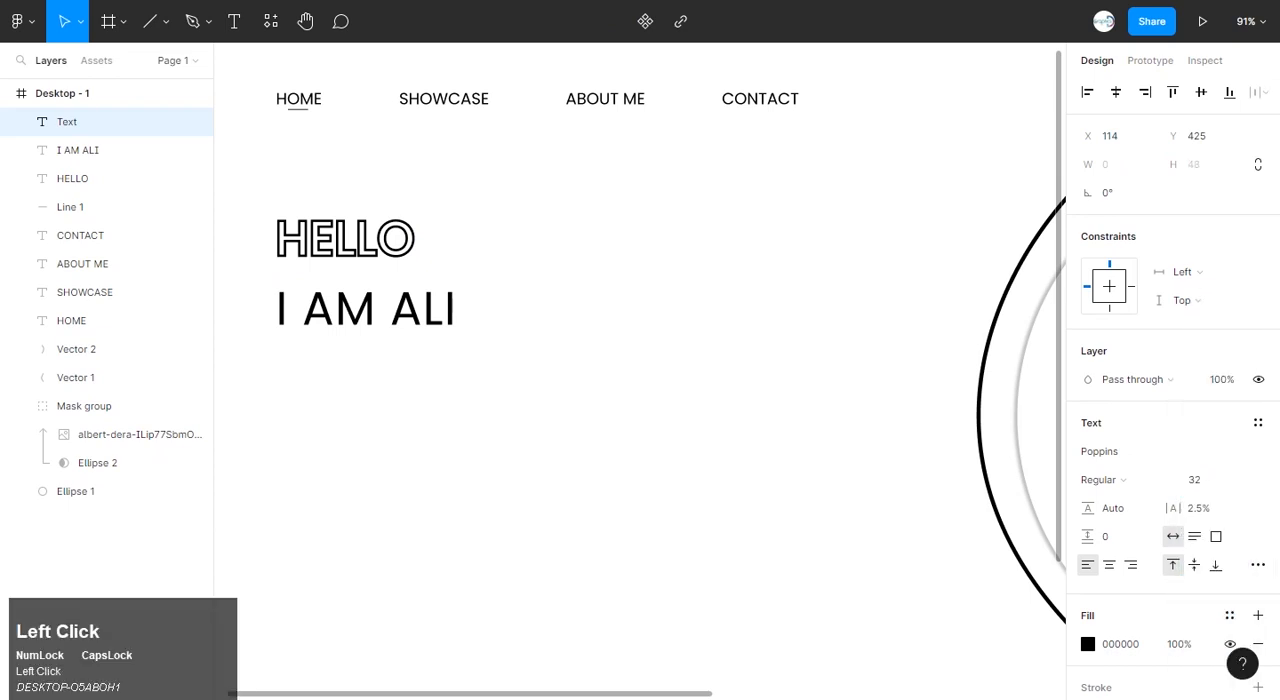
click(480, 410)
click(234, 21)
click(290, 387)
text(UI/UX)
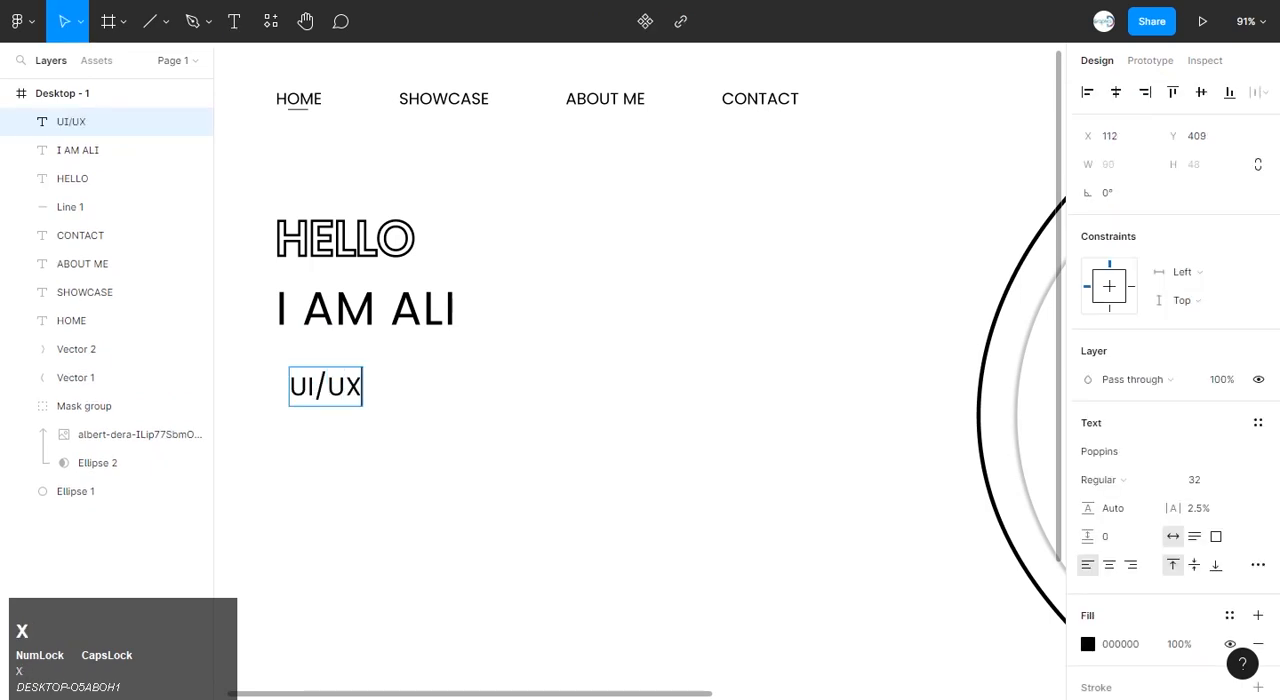
text( DES)
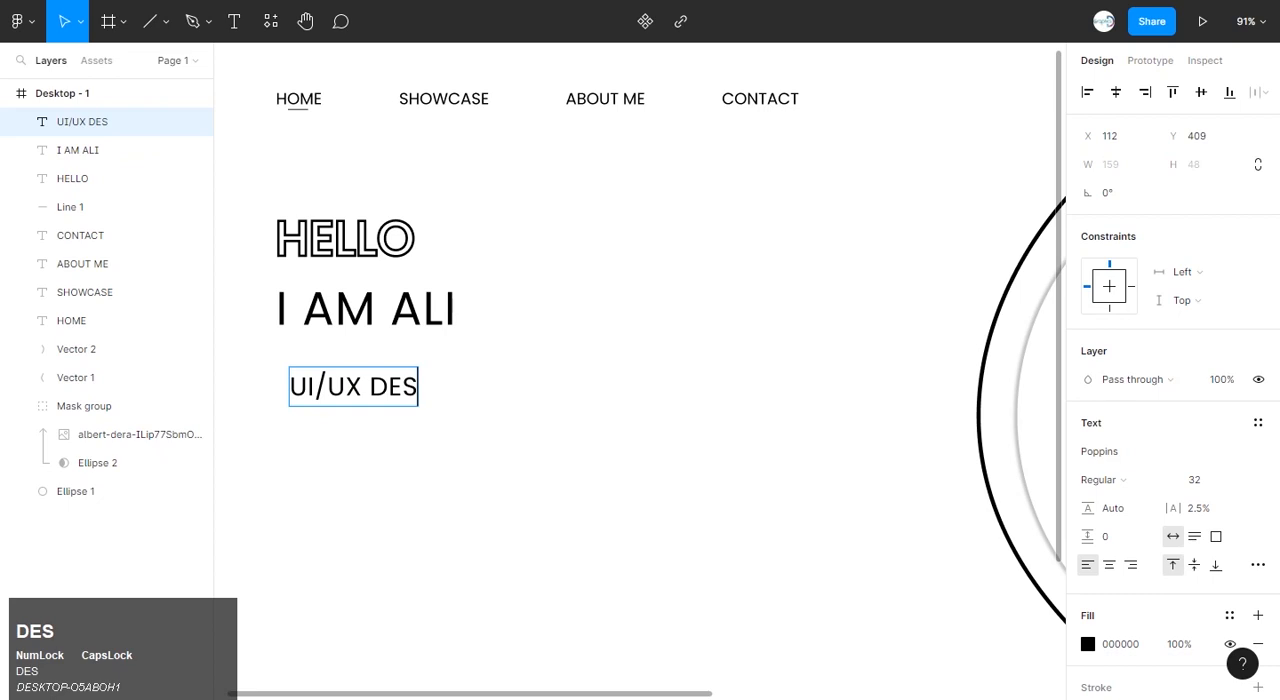
text(IGNER)
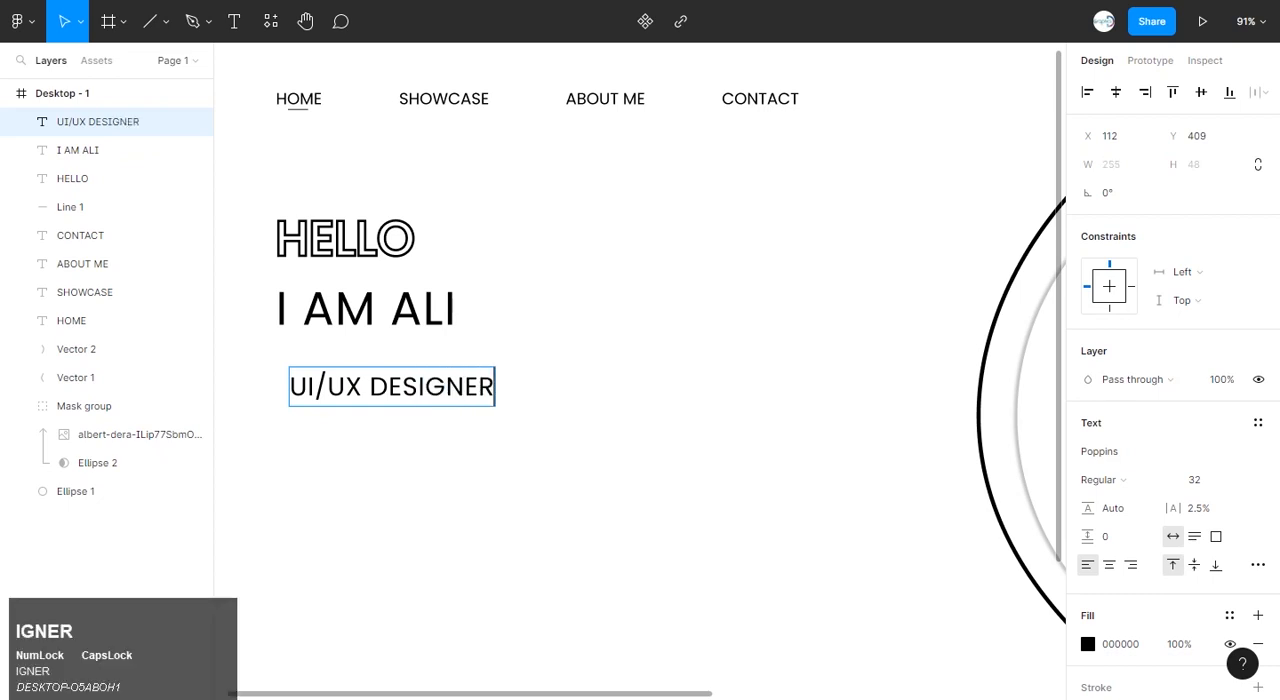
Set the font weight of the whole UI/UX DESIGNER text to Medium.
click(80, 21)
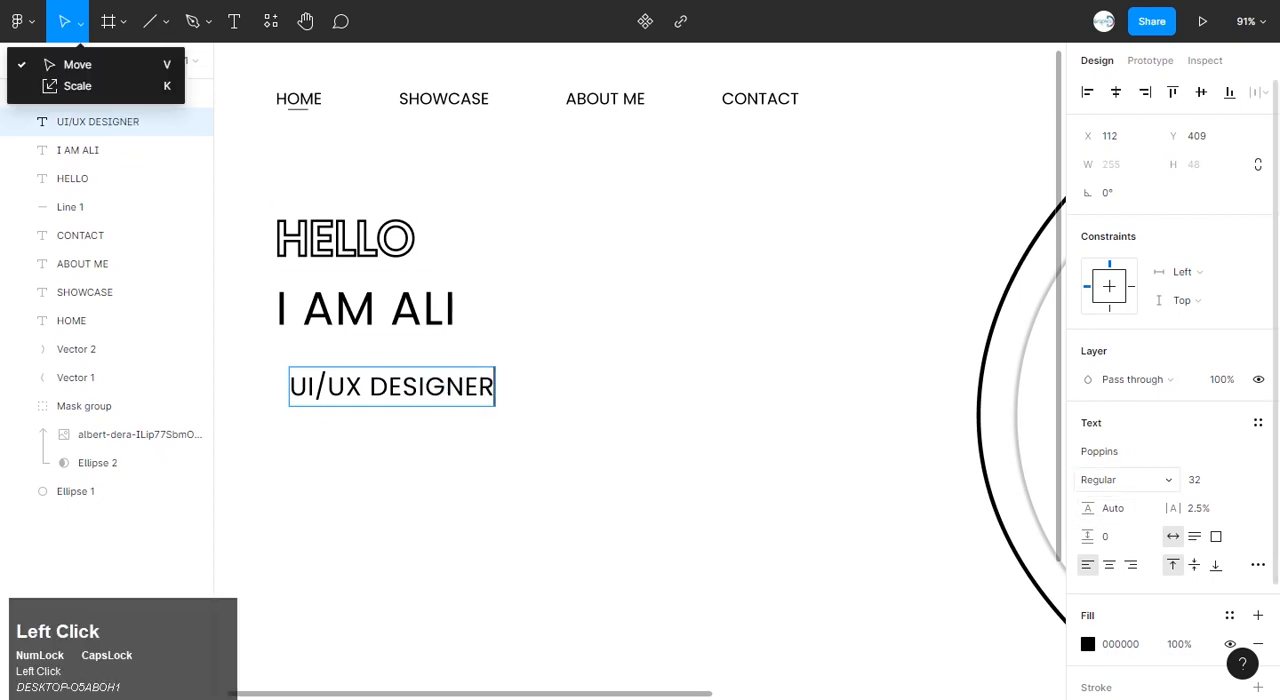
click(1105, 479)
click(1122, 383)
drag(495, 386, 289, 386)
click(1105, 479)
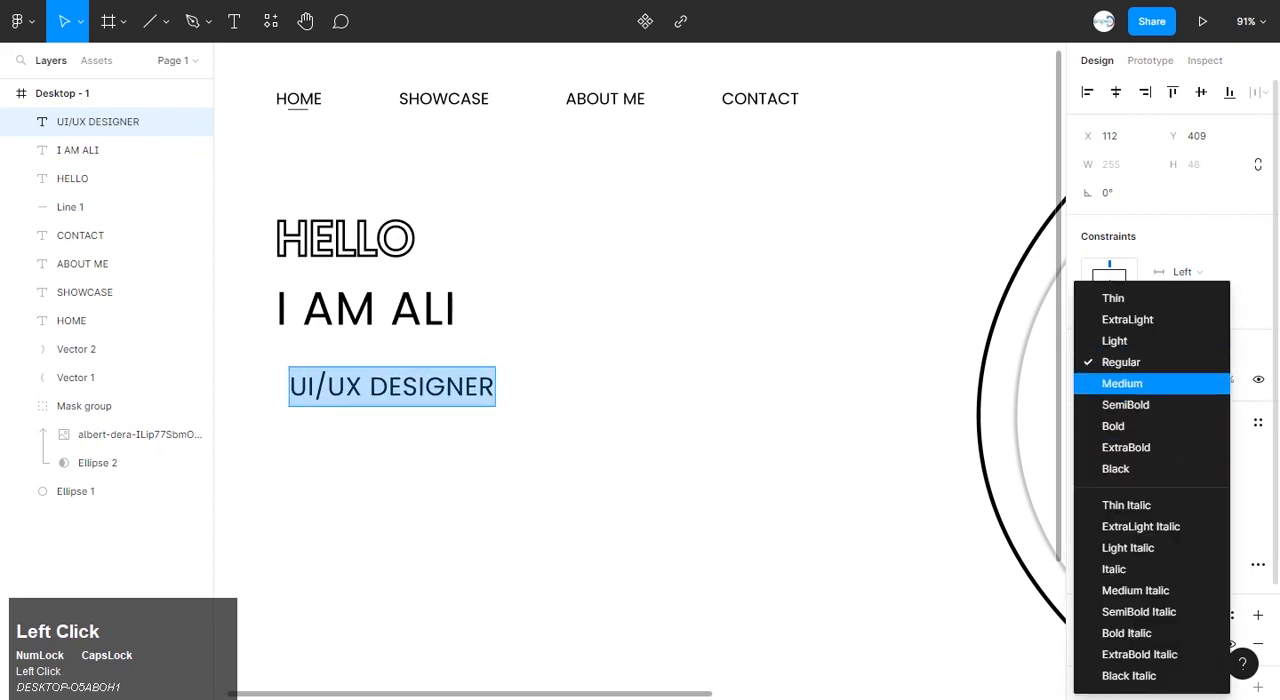
click(1122, 383)
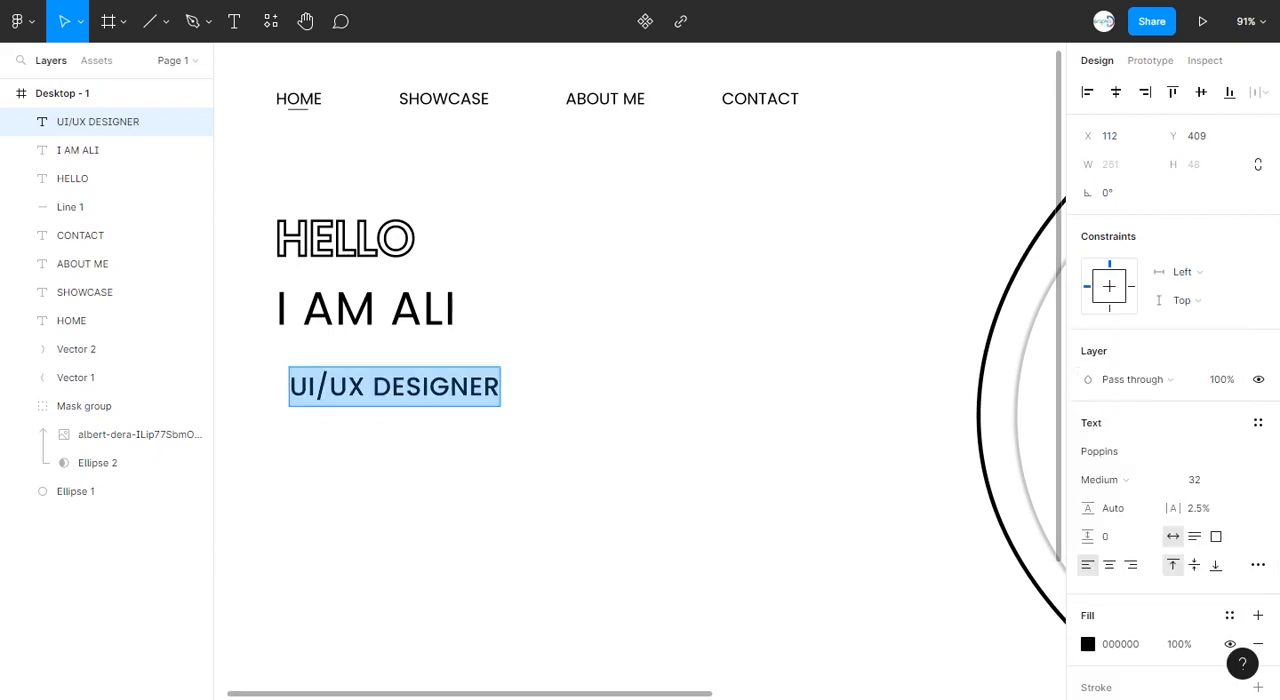
Scale up the name introduction line, then stack it and UI/UX DESIGNER closely beneath HELLO, aligned on their left edges.
click(366, 310)
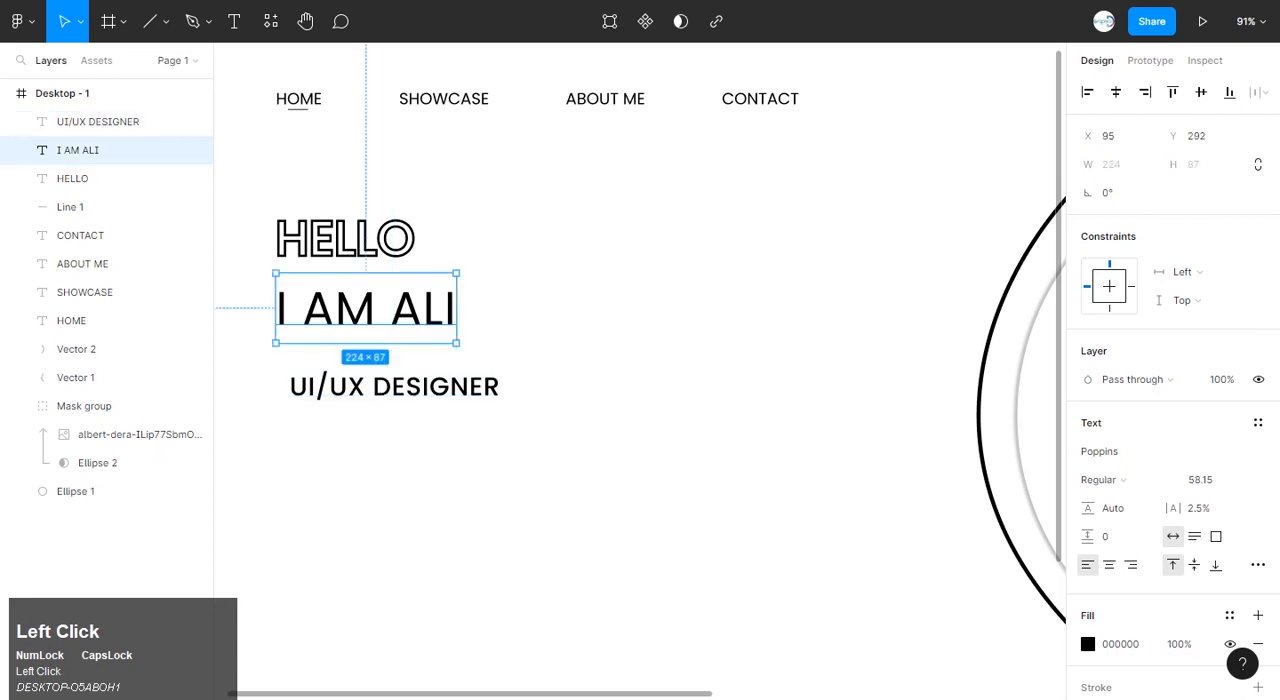
key(k)
drag(456, 343, 511, 364)
drag(380, 320, 380, 301)
drag(394, 388, 380, 347)
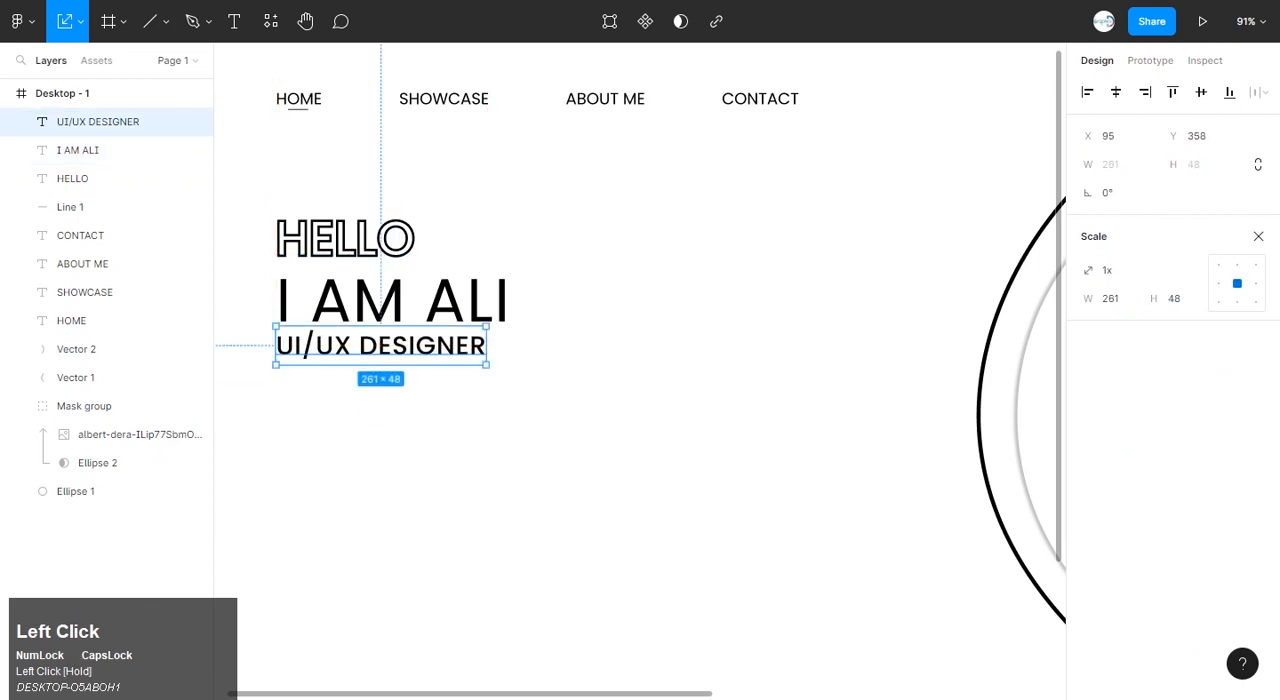
Start a size 20 text object below UI/UX DESIGNER and paste in the one-sentence UI/UX designer description copied from the page with social logos.
click(420, 460)
click(234, 21)
click(359, 450)
click(1240, 480)
click(1216, 437)
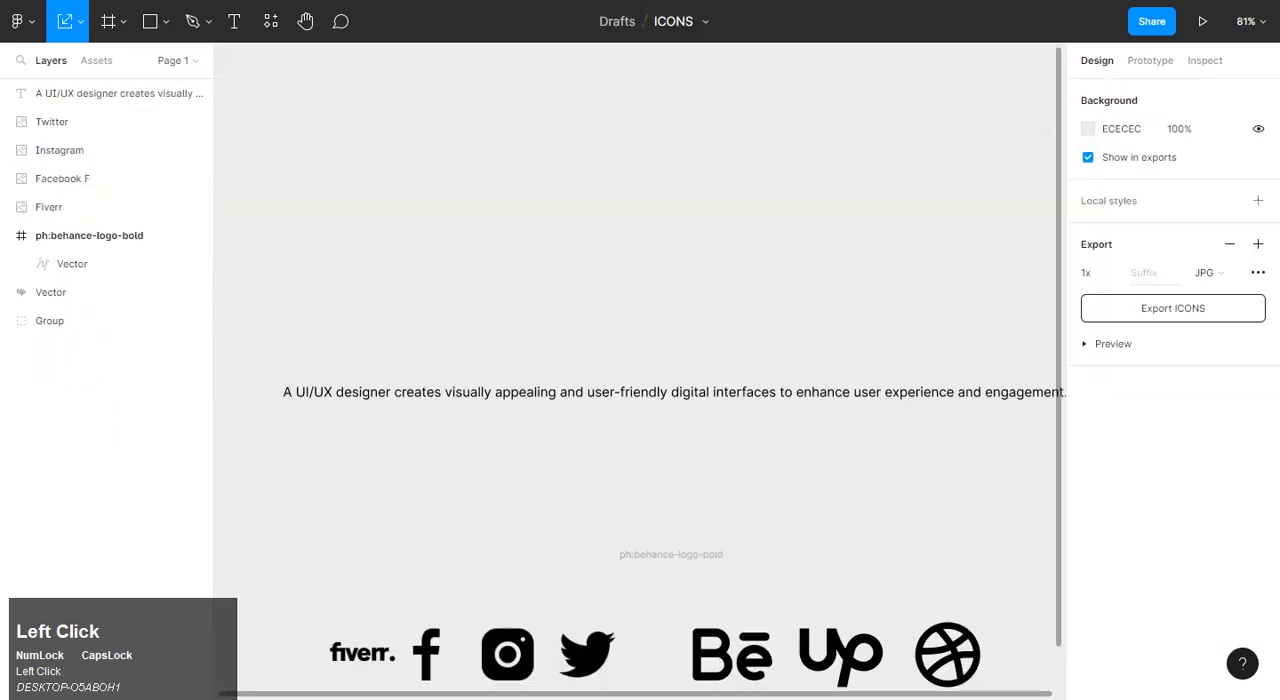
click(650, 392)
scroll(650, 392, down, 2)
key(k)
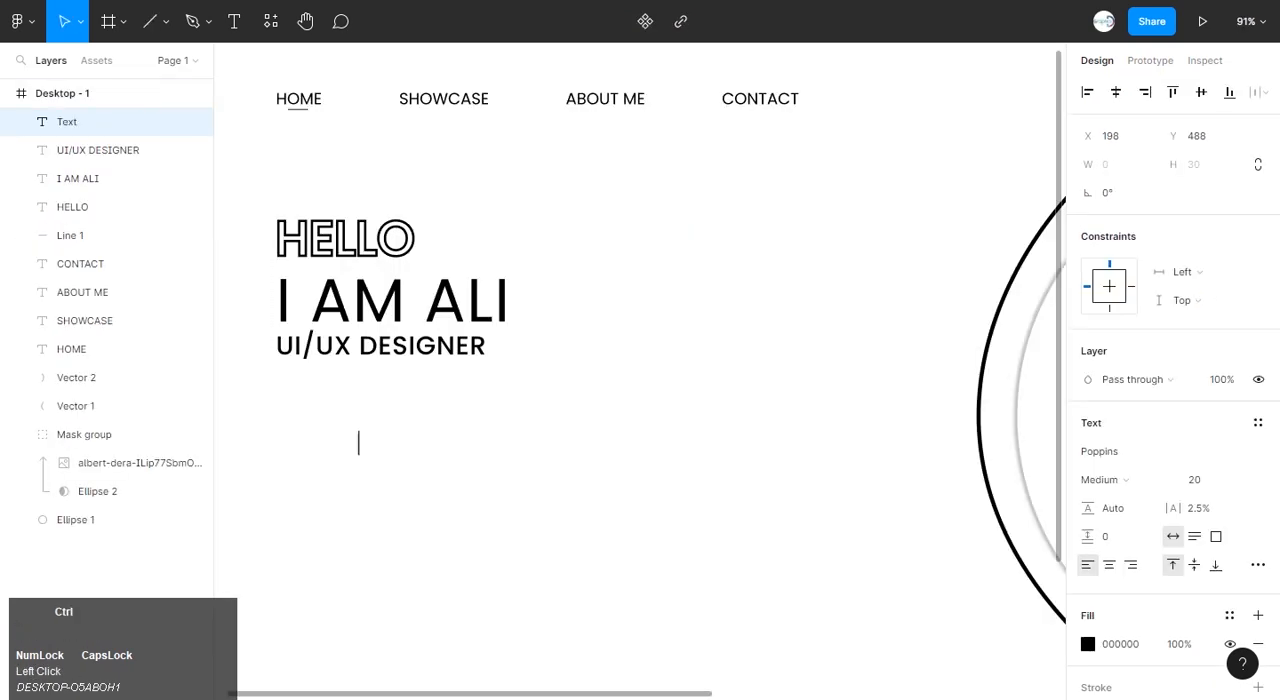
text(A UI/UX designer creates visually appealing and user-friendly digital interfaces to enhance user experience and engagement)
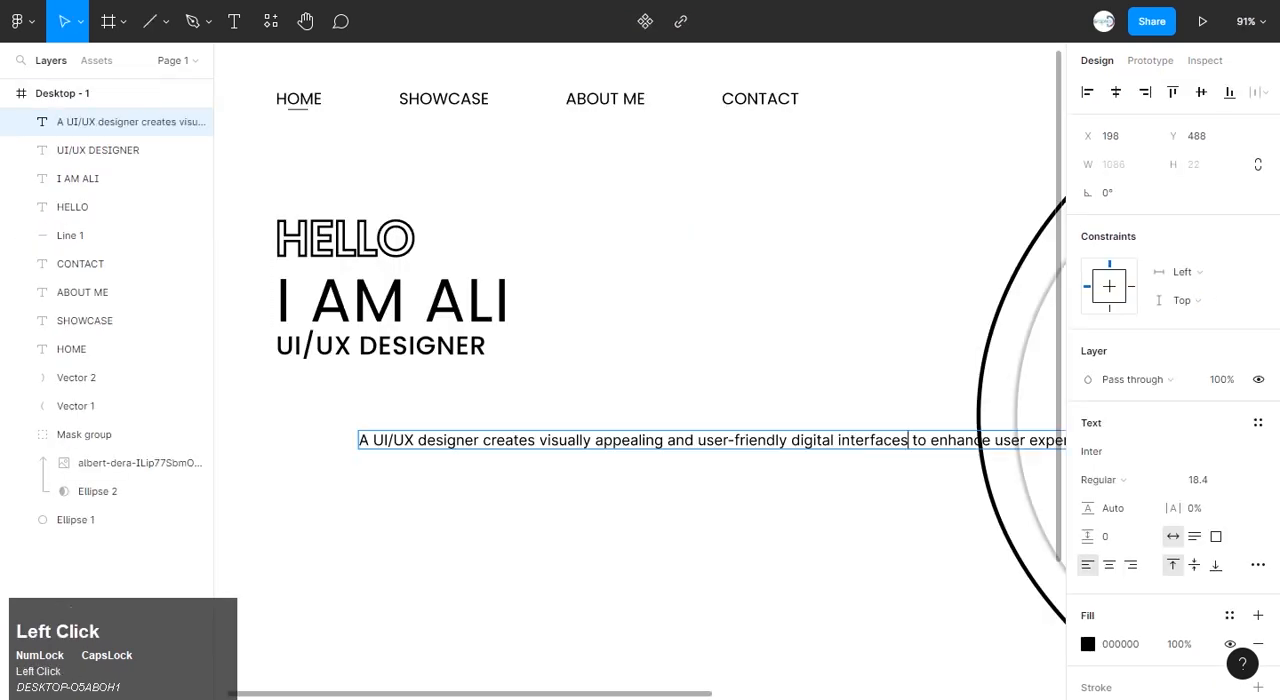
Break the description into two lines after "interfaces" and move it just beneath UI/UX DESIGNER, aligned on the left edge.
key(Return)
click(64, 21)
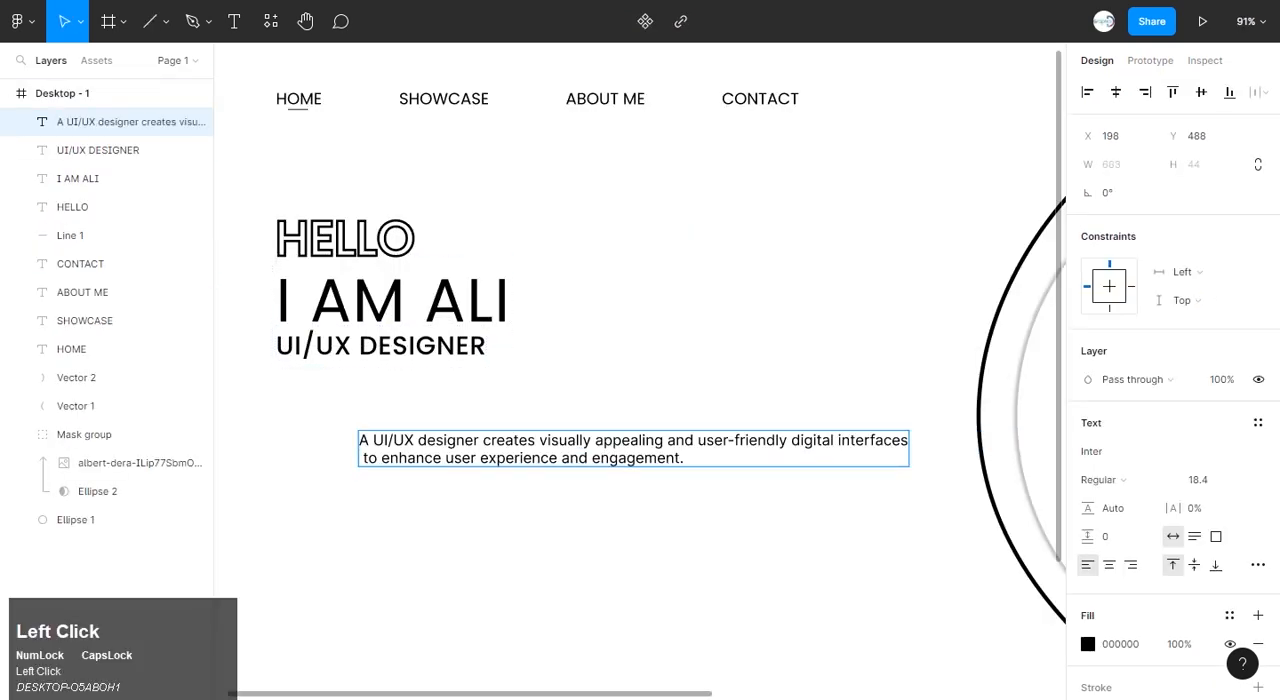
click(634, 530)
drag(634, 449, 551, 393)
click(612, 505)
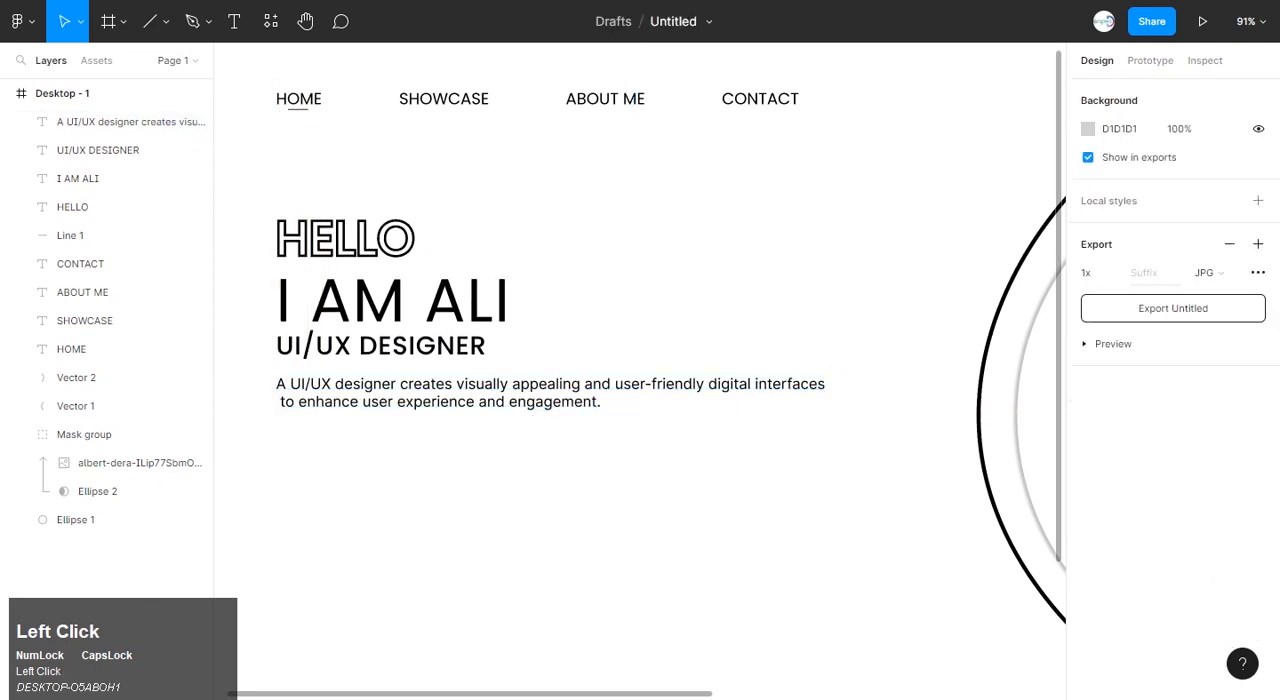
Draw a rectangle about 204 by 57 below the description and set its fill to FFFFFF.
click(165, 21)
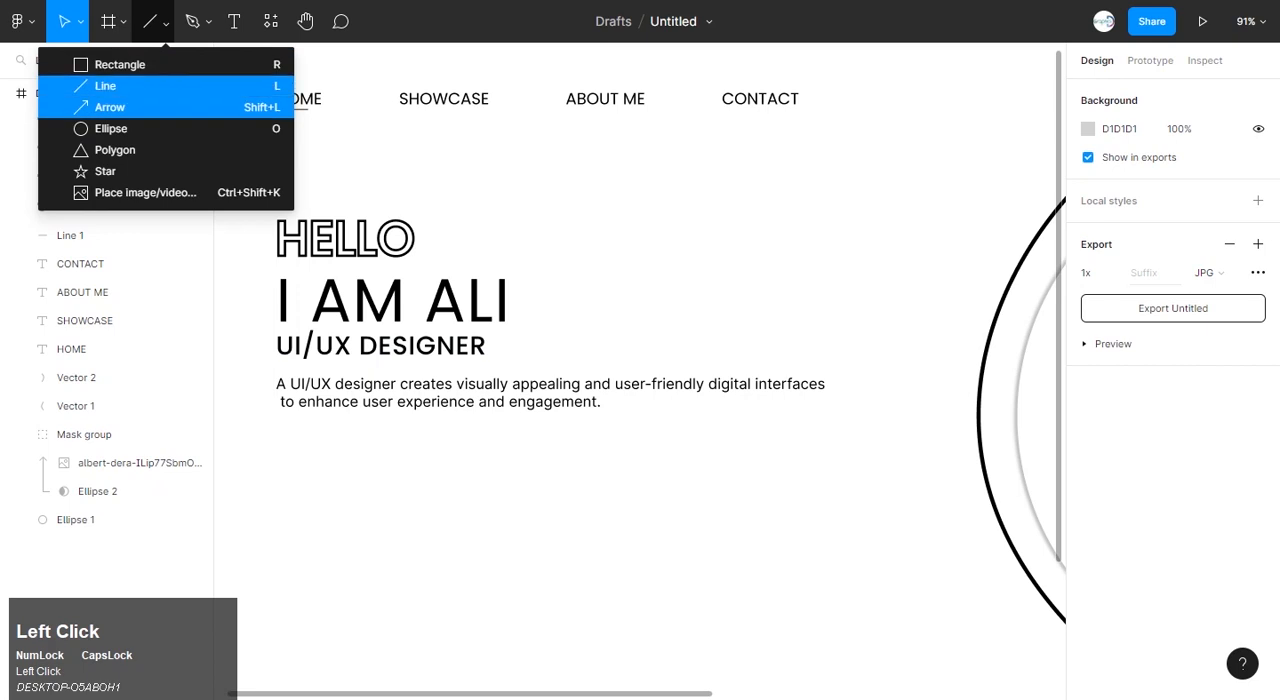
click(120, 64)
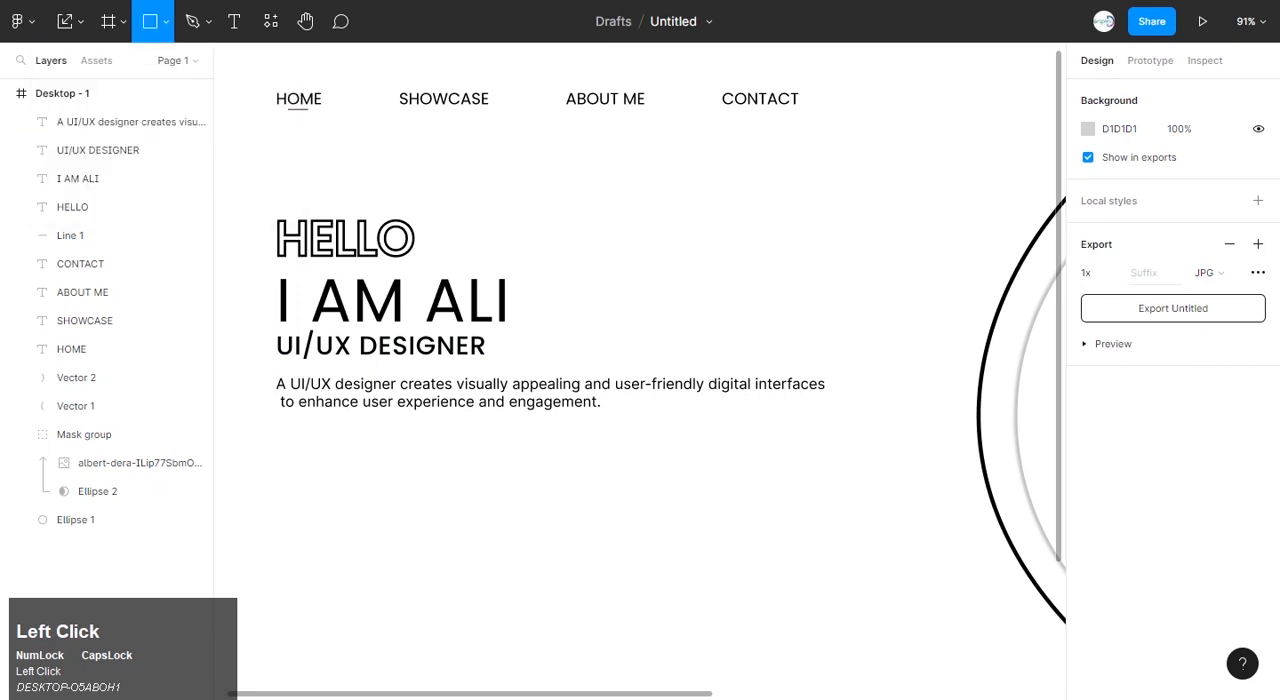
drag(280, 450, 444, 495)
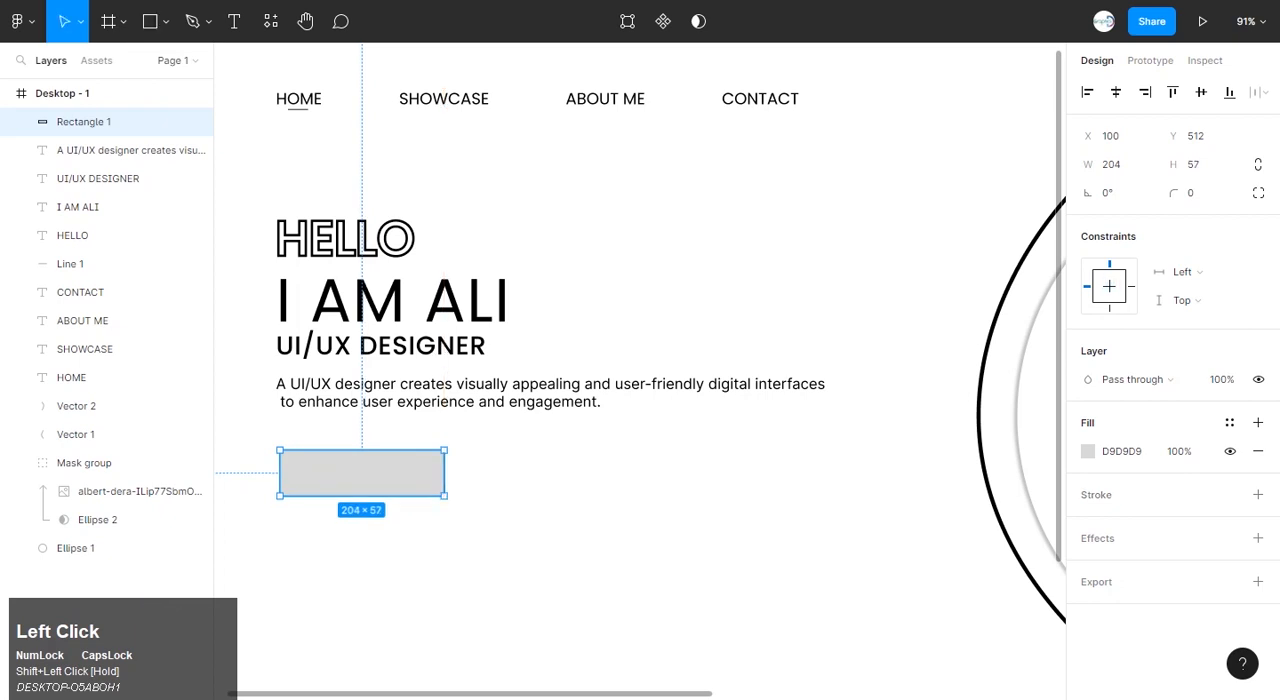
click(1088, 451)
text(ffffff)
key(Return)
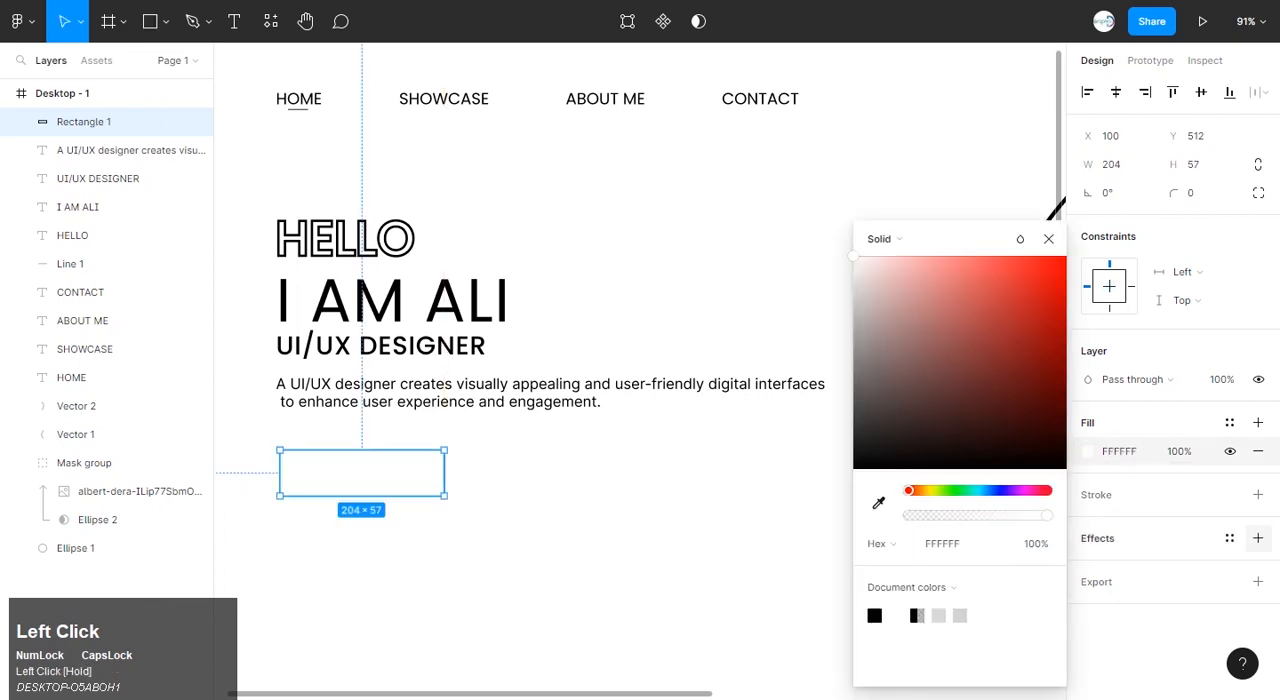
Add a drop shadow to the white rectangle, reducing its Y offset and increasing its spread to surround all sides.
click(1258, 538)
click(1087, 566)
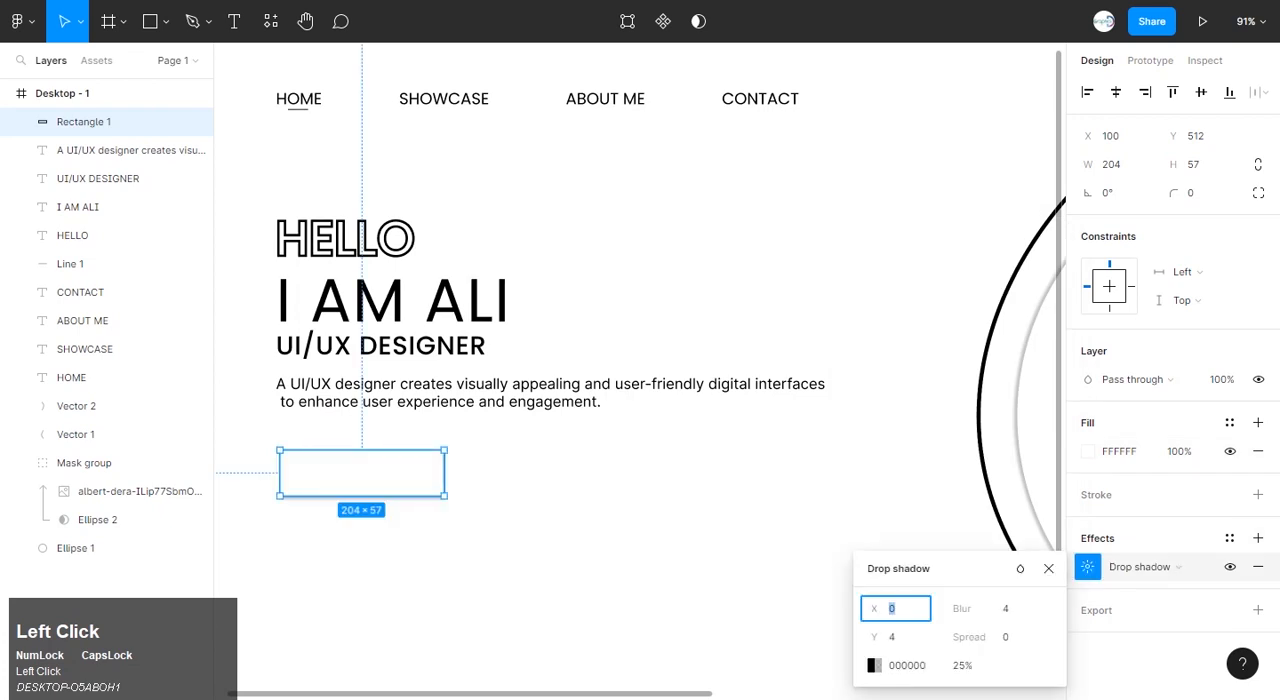
drag(880, 637, 873, 640)
drag(967, 640, 975, 642)
click(620, 532)
Place a copy of the shadowed rectangle to its right at the same height, leaving a gap between them.
click(362, 474)
drag(362, 474, 597, 473)
click(620, 545)
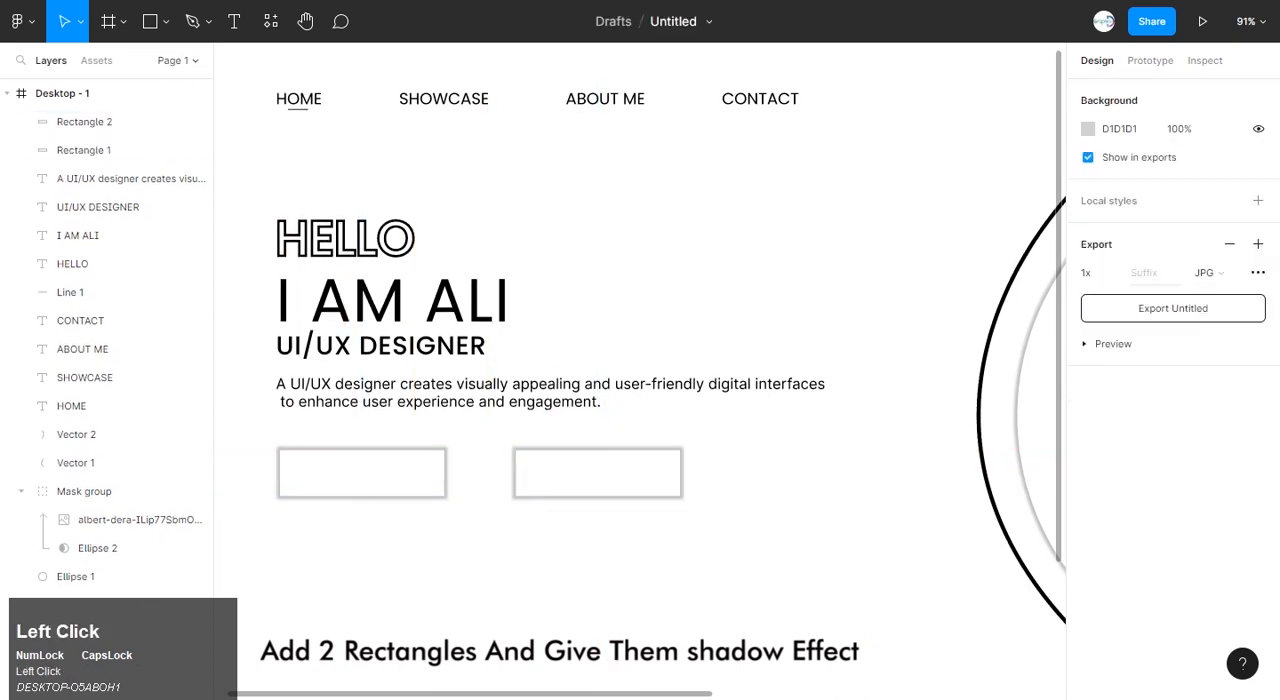
Add the text HIRE ME at size 24 inside the left shadowed rectangle.
key(t)
click(309, 482)
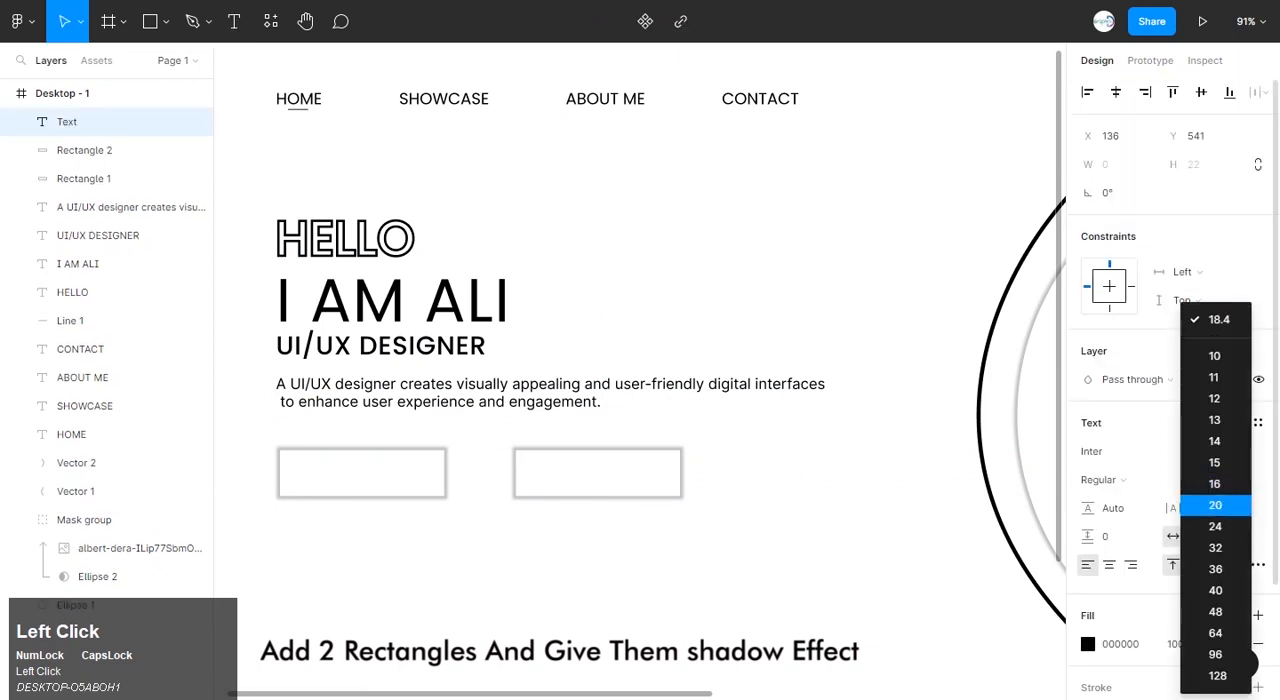
click(1215, 526)
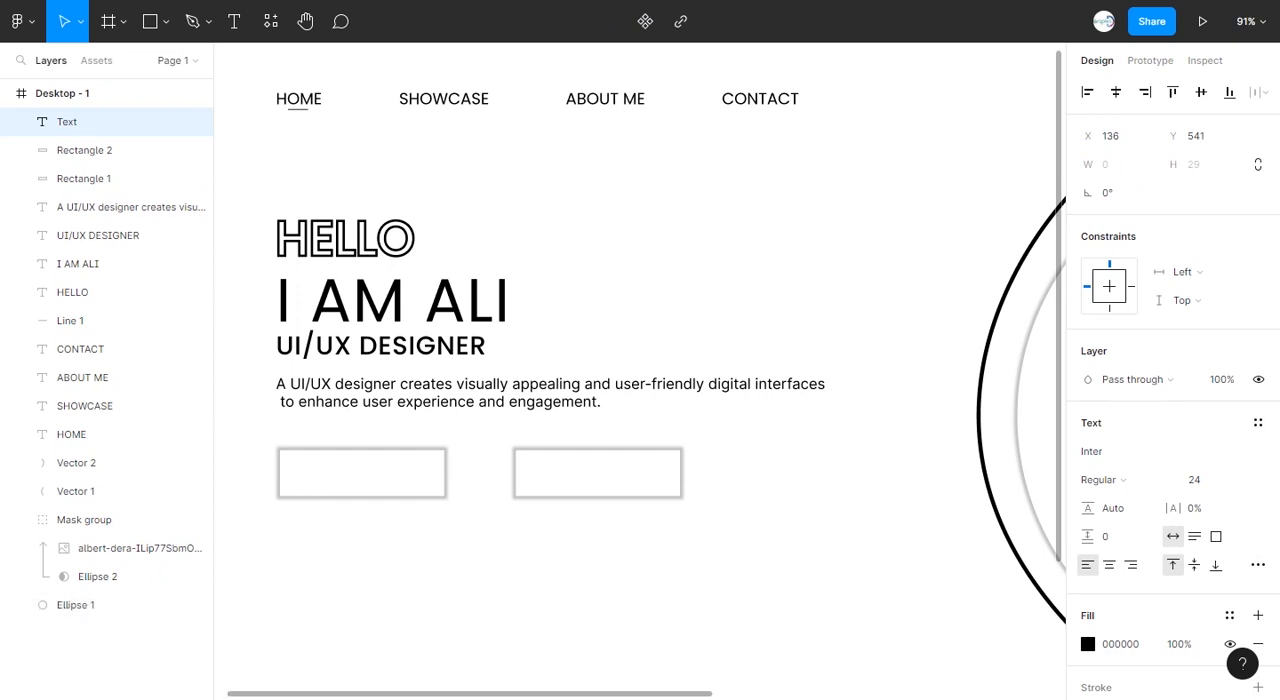
text(HIRE ME)
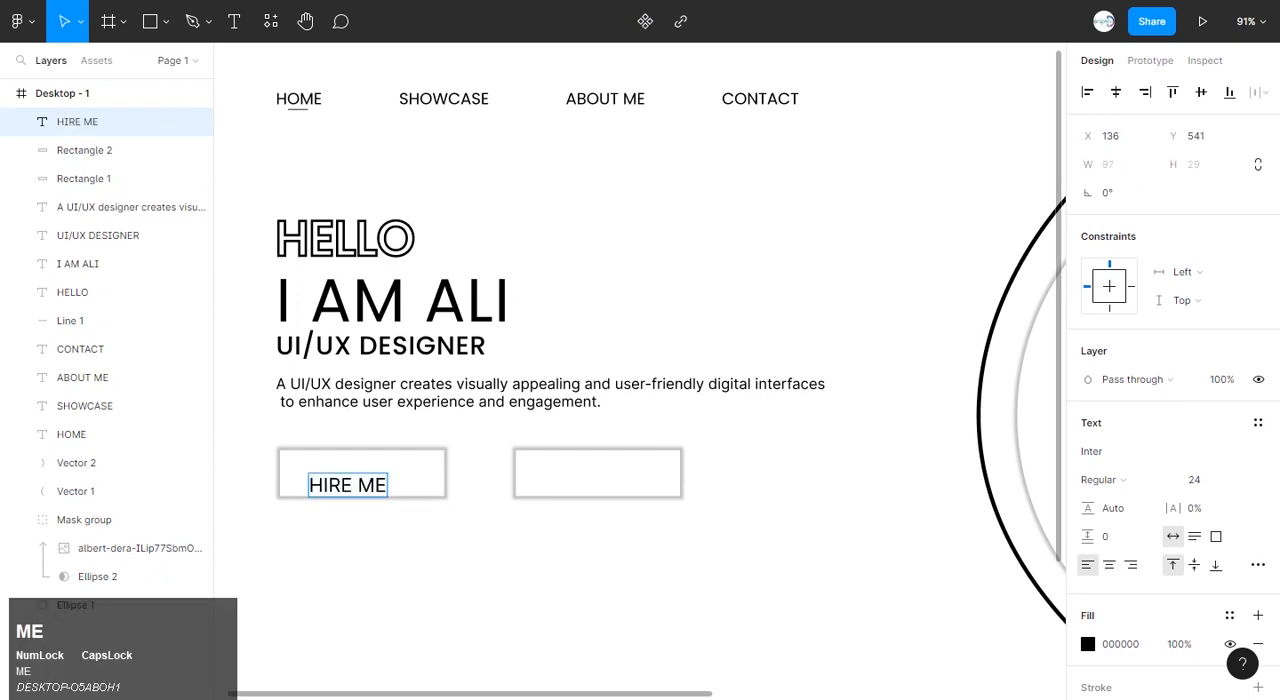
click(420, 560)
Copy the HIRE ME label into the right rectangle, change it to KNOW MORE and center it there.
drag(348, 485, 599, 473)
double_click(599, 473)
text(KNOW M)
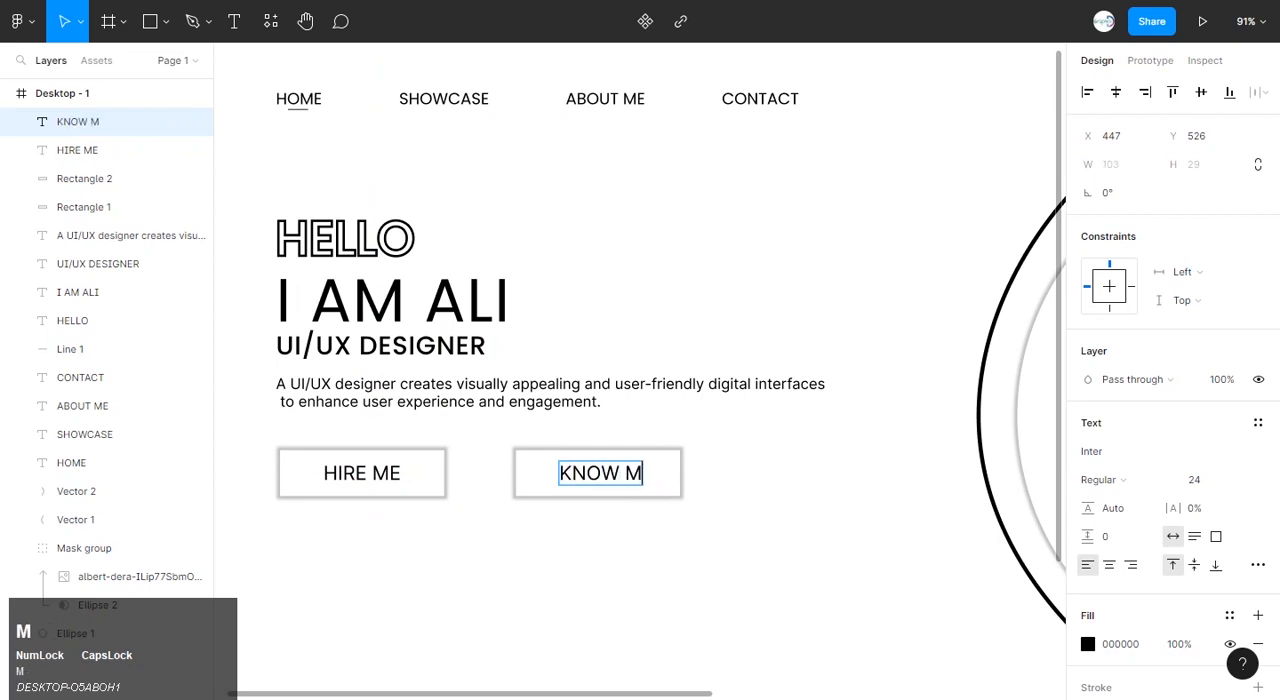
click(612, 545)
drag(618, 474, 604, 474)
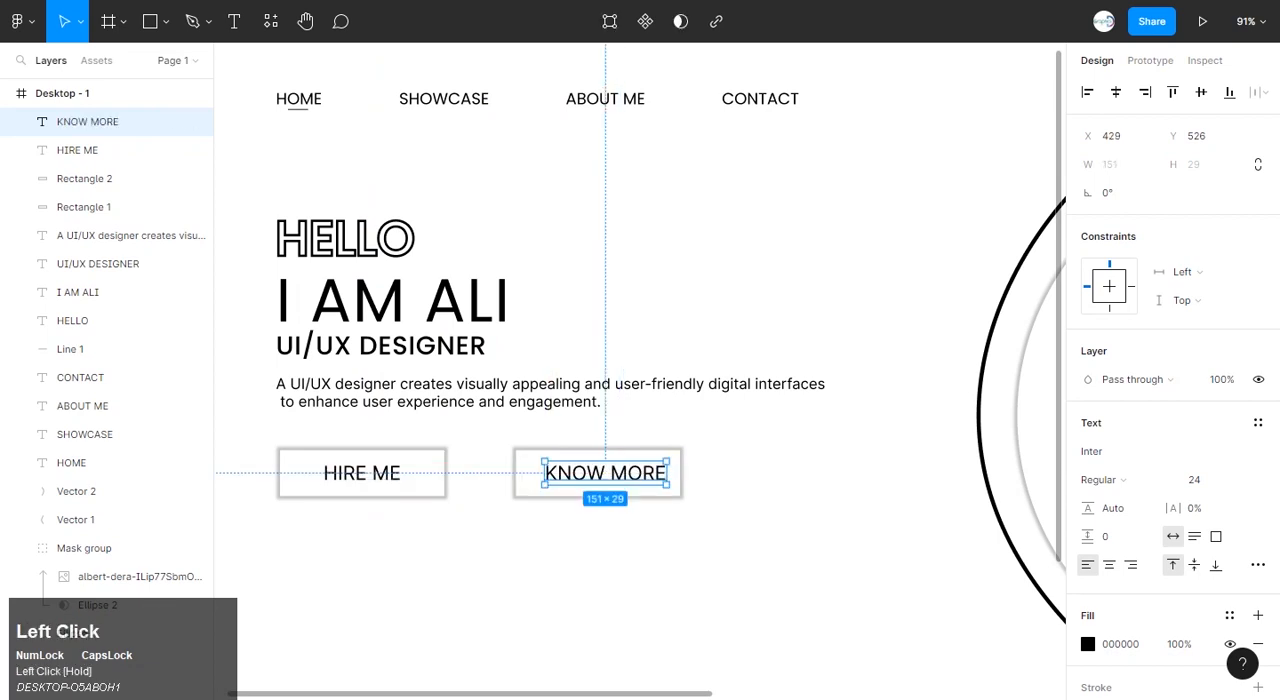
click(604, 560)
Place a copy of the HIRE ME label near the frame's lower edge, aligned with the left edge of the description.
scroll(604, 560, down, 4)
scroll(640, 370, up, 4)
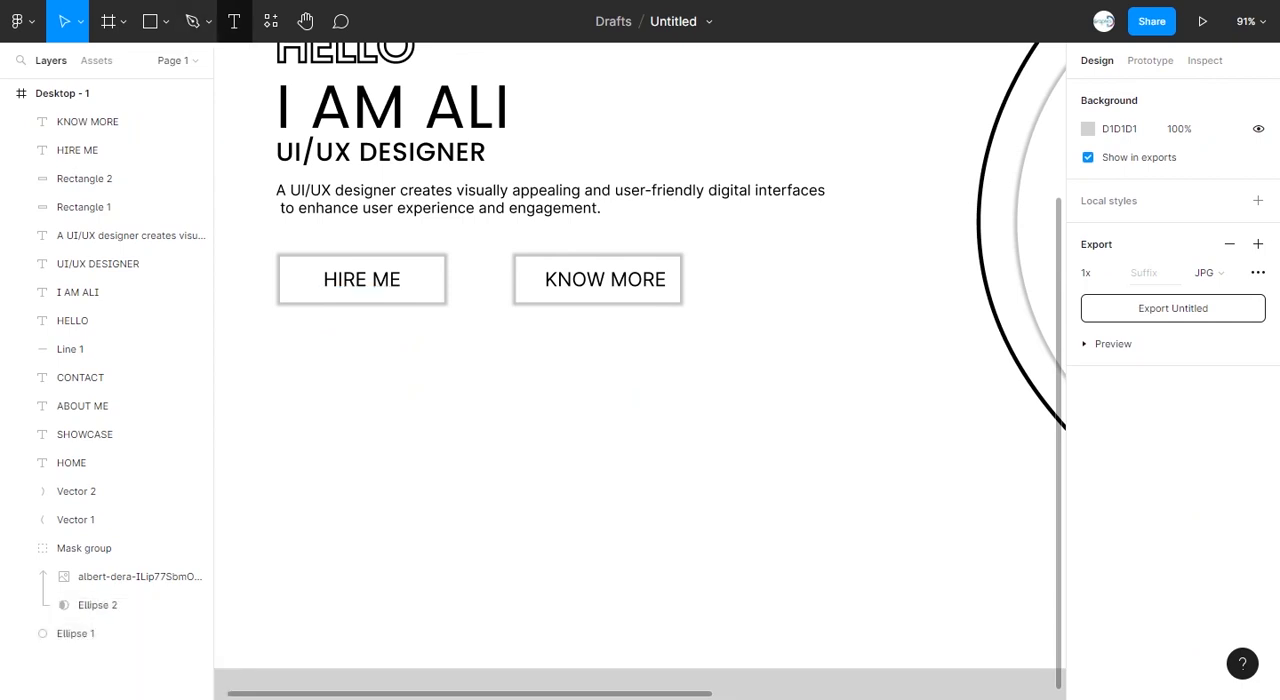
click(234, 21)
click(65, 21)
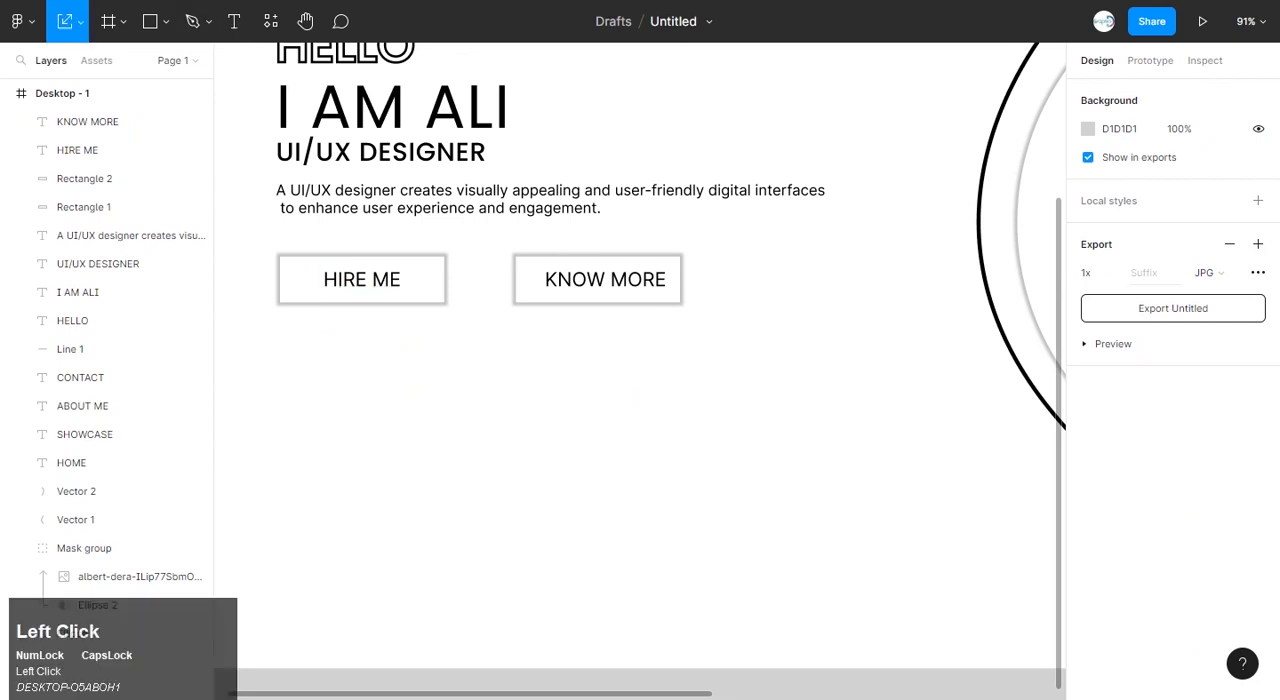
right_click(80, 21)
click(72, 64)
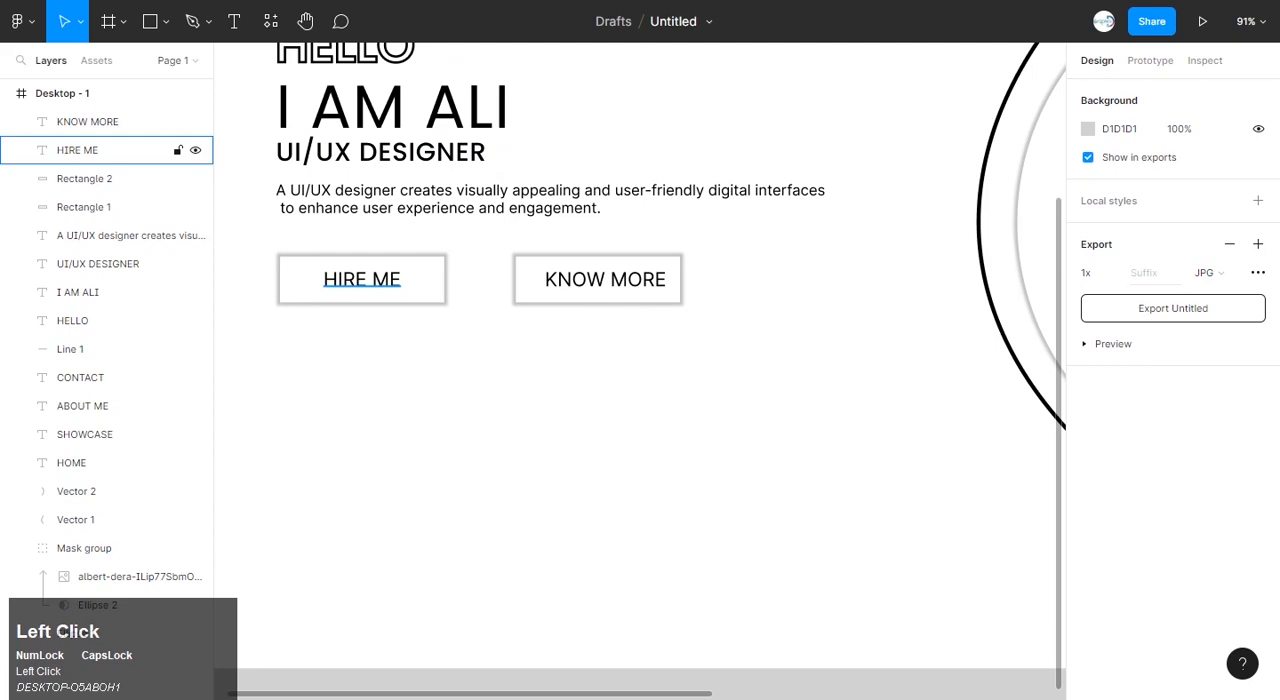
click(361, 279)
drag(361, 279, 314, 551)
Change the text of the lower HIRE ME copy to SHOWCASE ON.
double_click(314, 551)
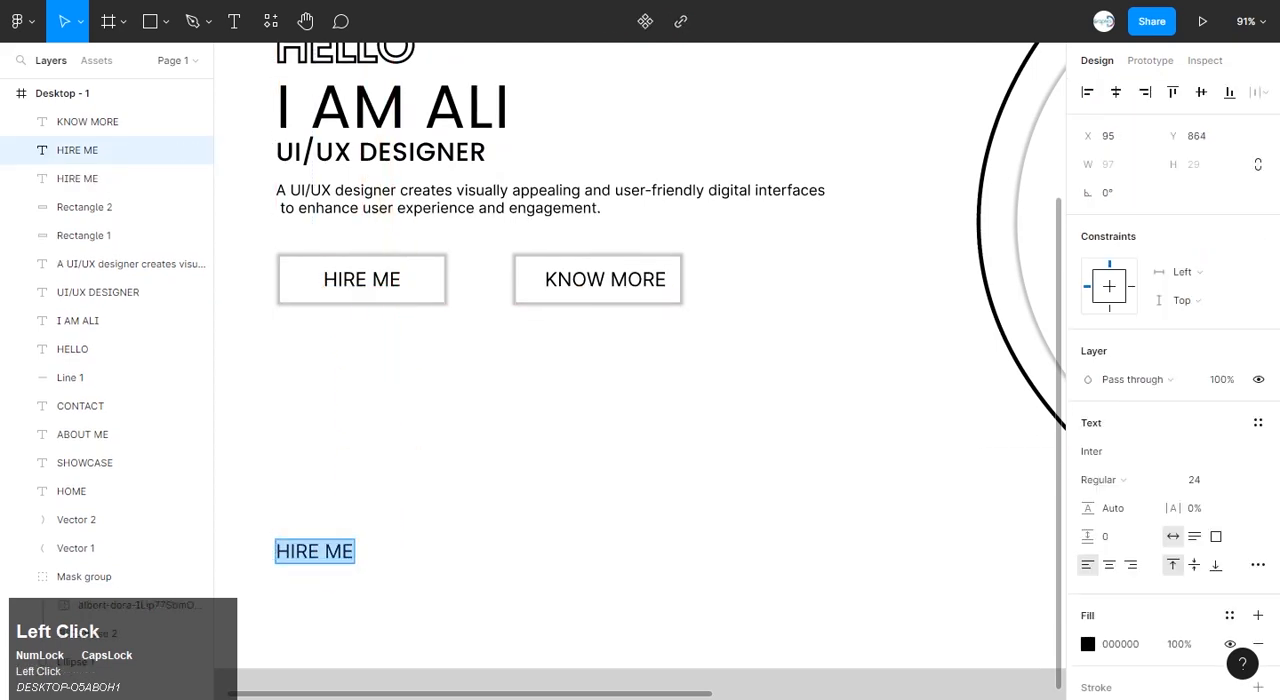
text(SHOE)
key(BackSpace)
text(WCASE ON)
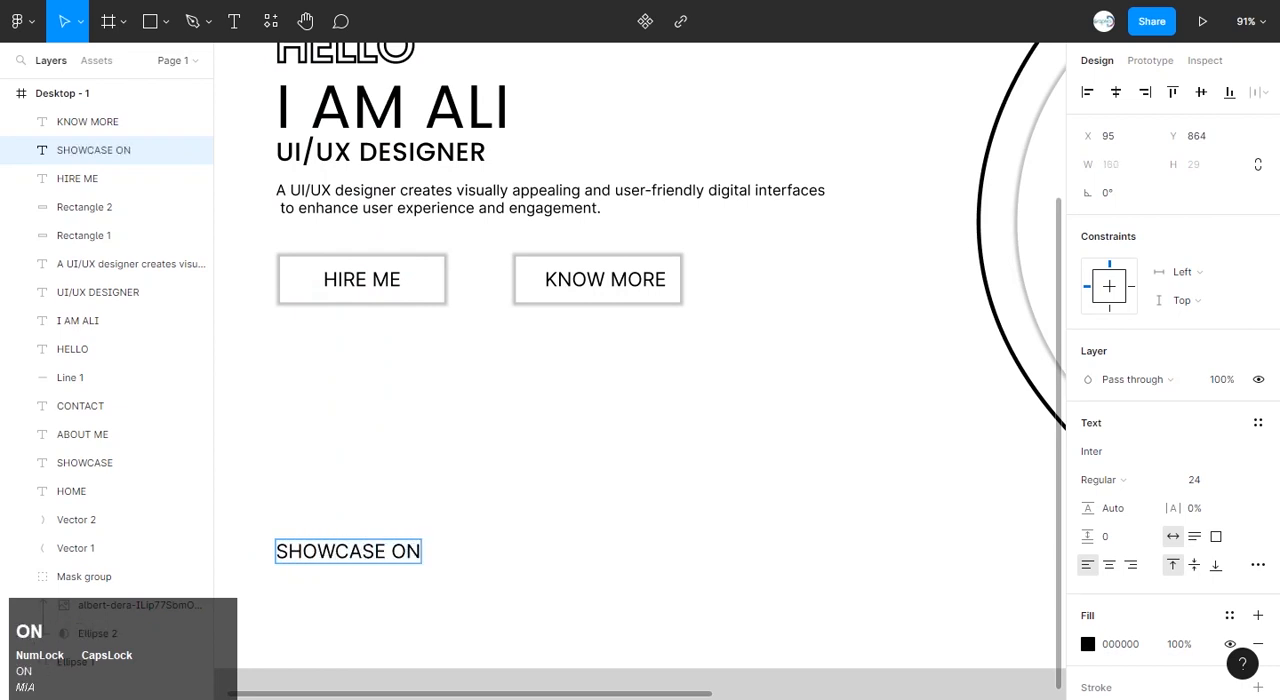
click(340, 430)
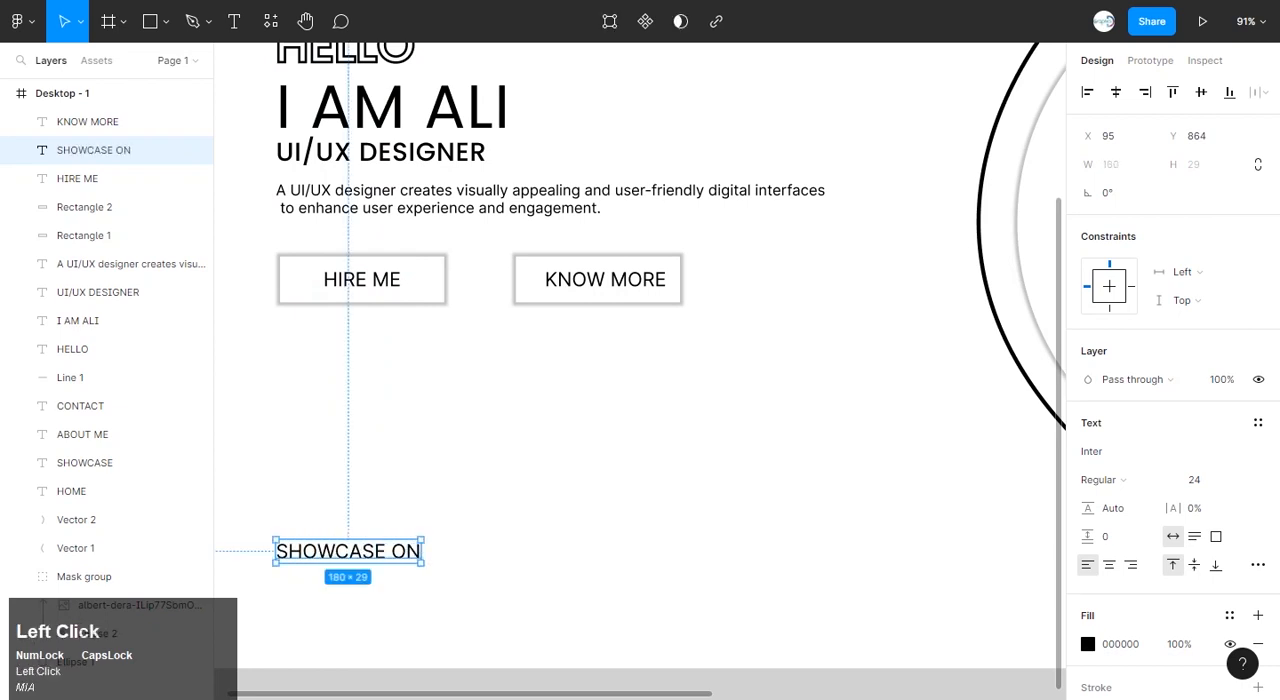
Draw a 65 × 65 square just right of the SHOWCASE ON label and fill it with white FFFFFF.
click(150, 21)
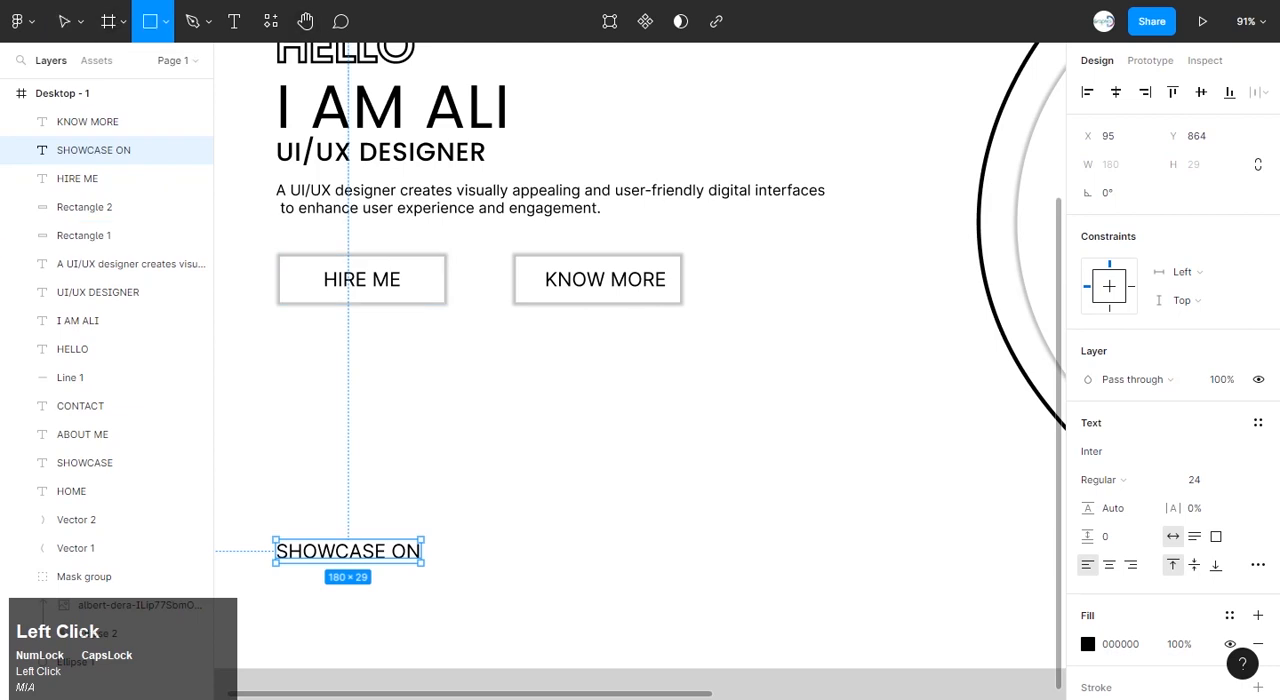
drag(443, 521, 496, 573)
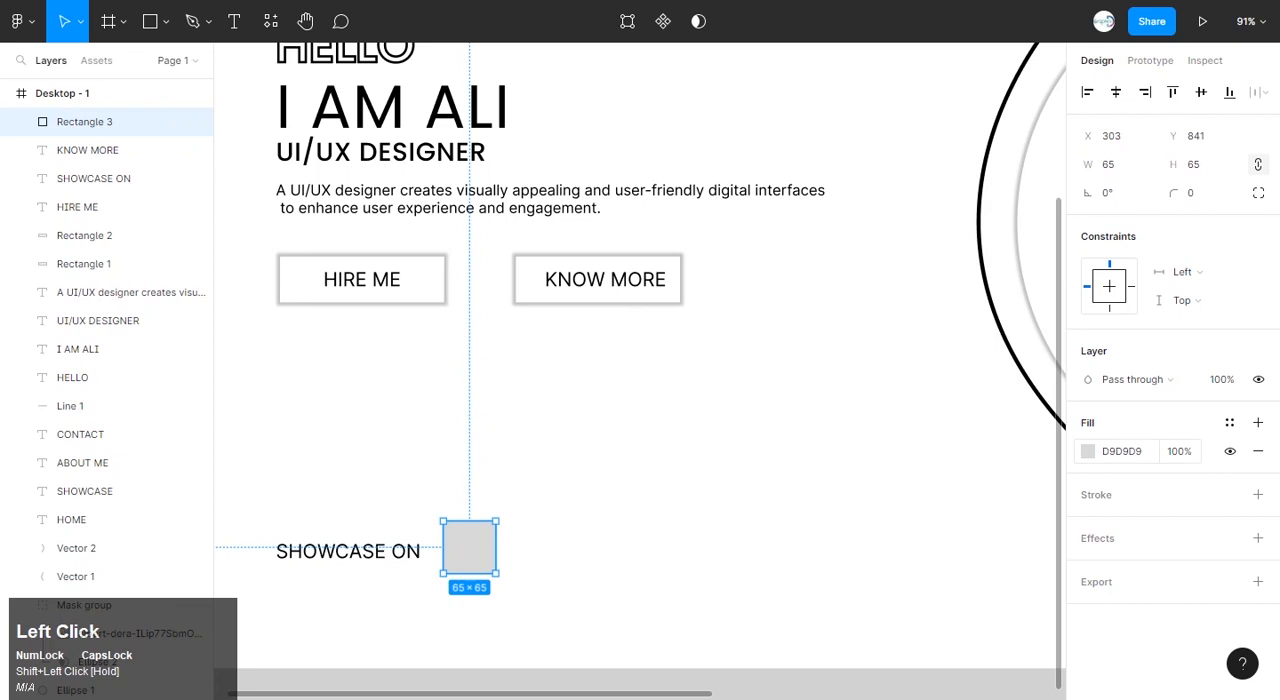
click(1088, 451)
drag(855, 286, 851, 254)
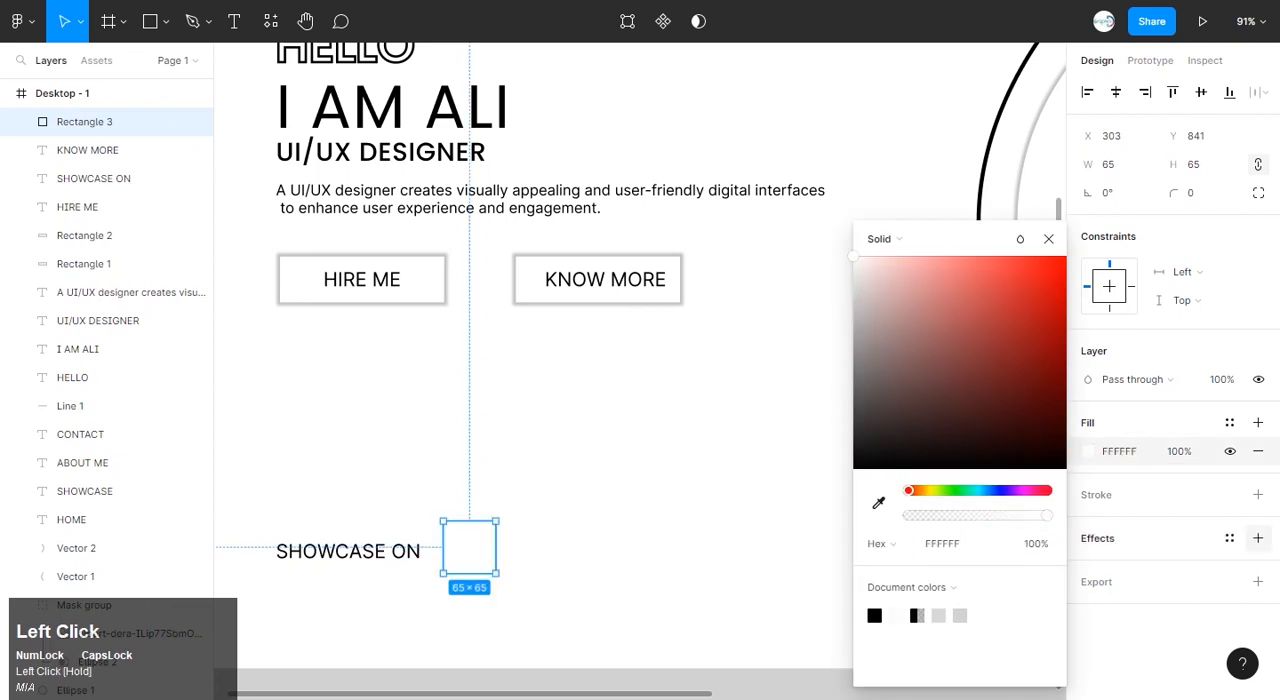
Add a drop shadow to the square with Y offset 0 and a spread that shows evenly on all sides.
click(1258, 538)
click(1088, 566)
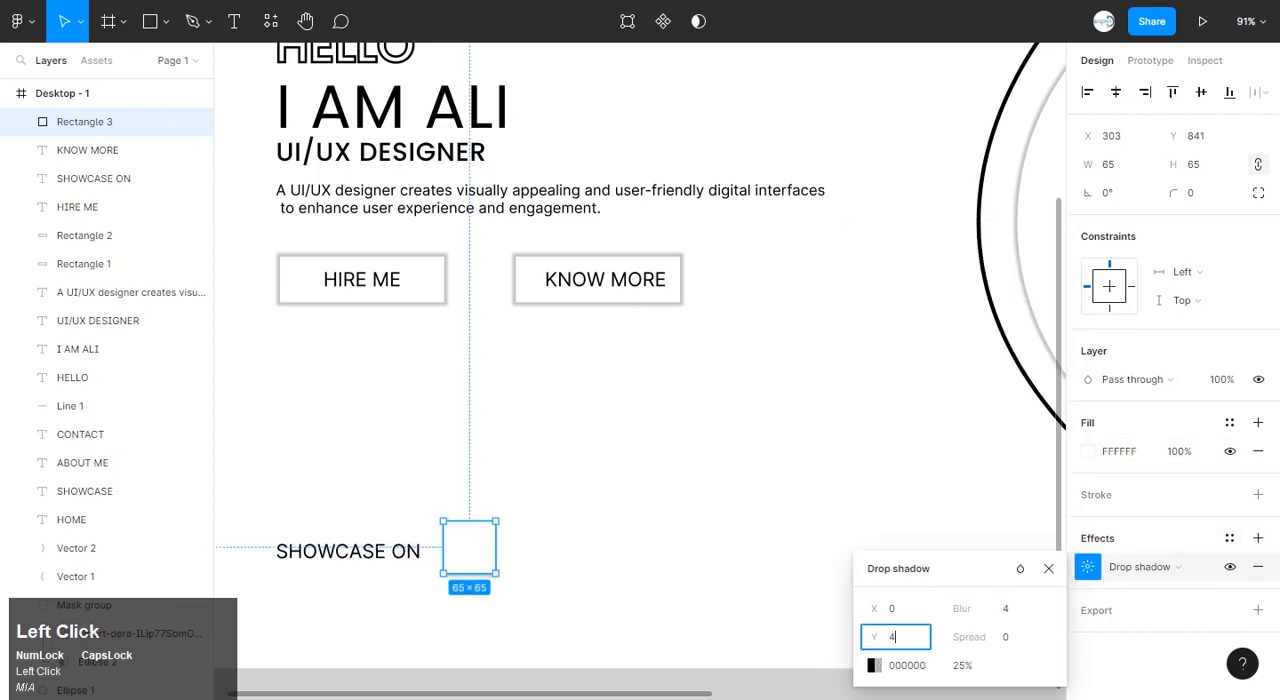
click(1009, 637)
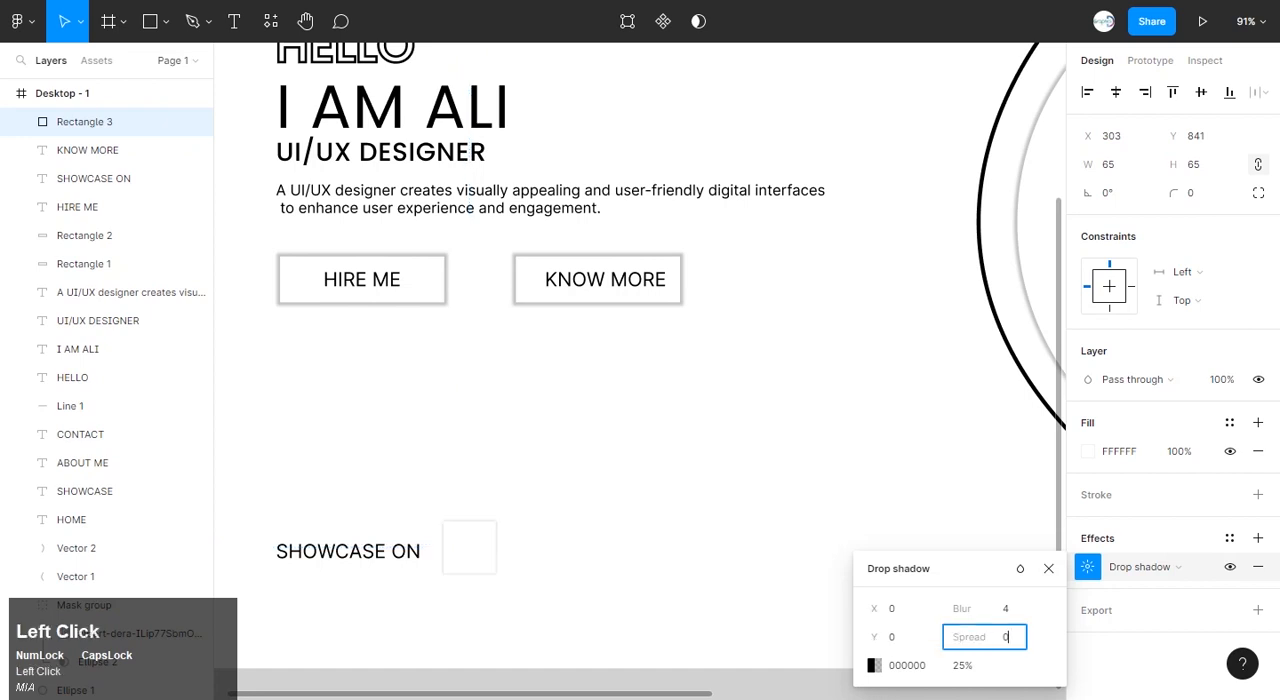
click(620, 470)
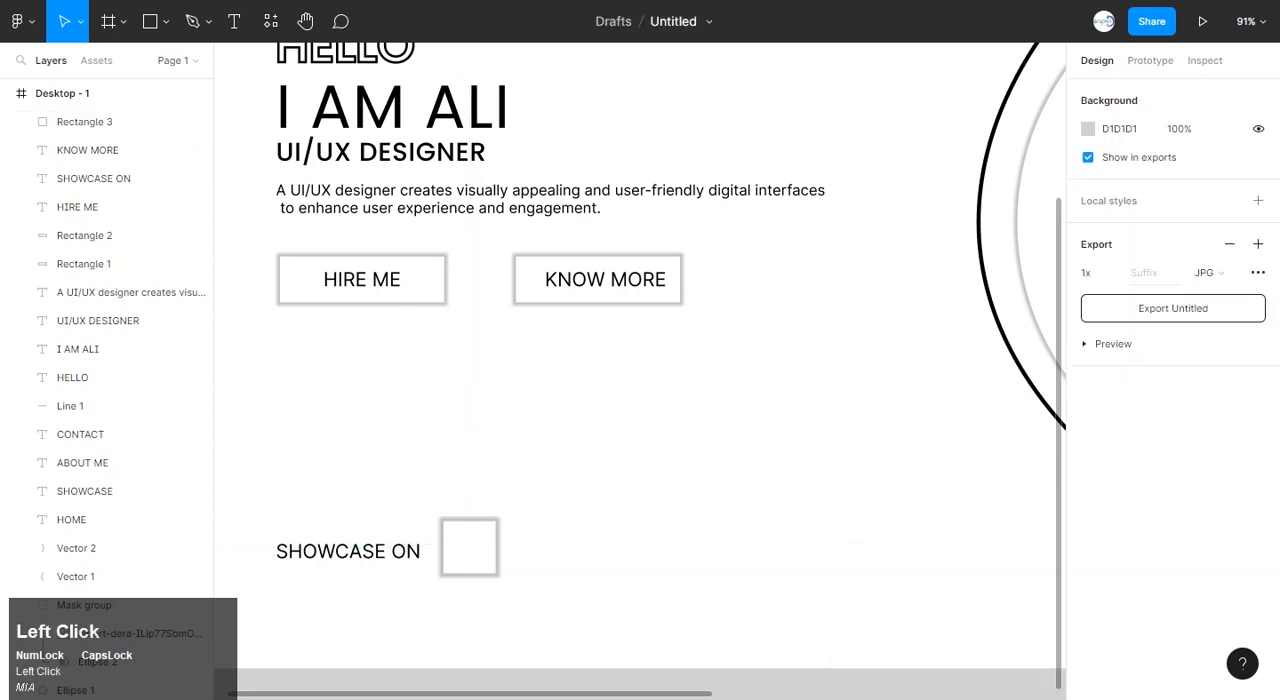
Duplicate the shadowed square twice to the right to form an evenly spaced row of three.
scroll(460, 548, up, 5)
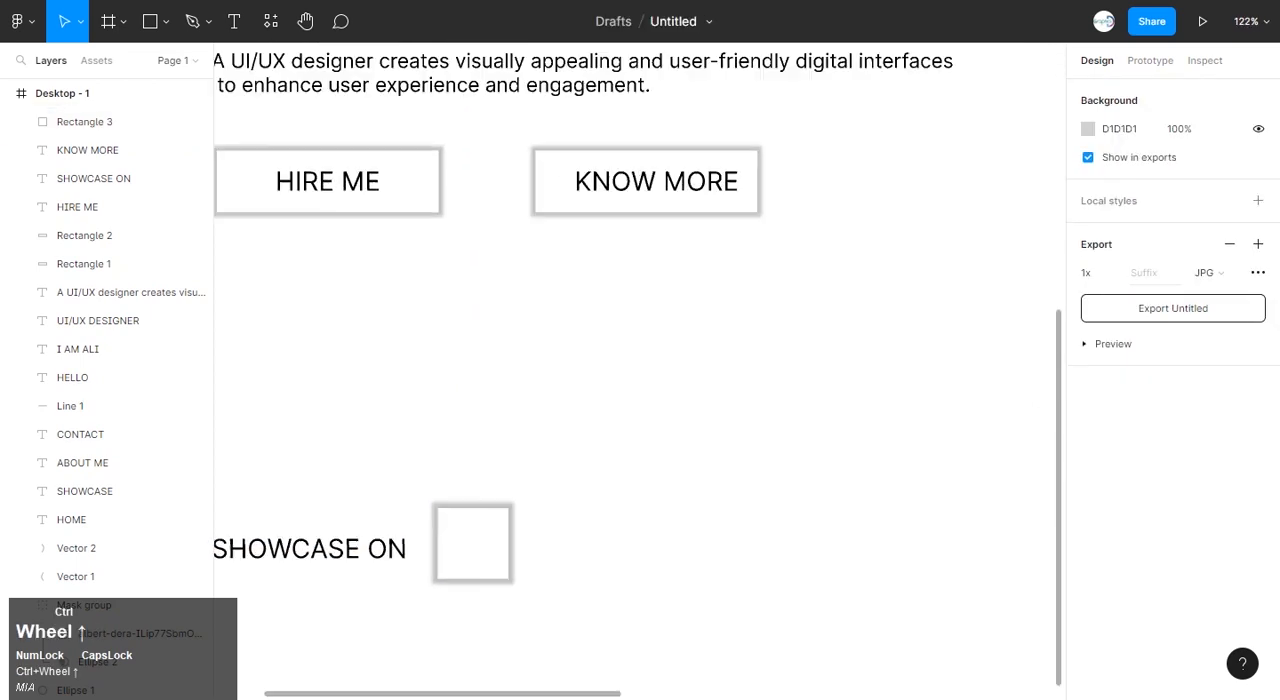
click(460, 548)
drag(460, 548, 1024, 538)
click(940, 400)
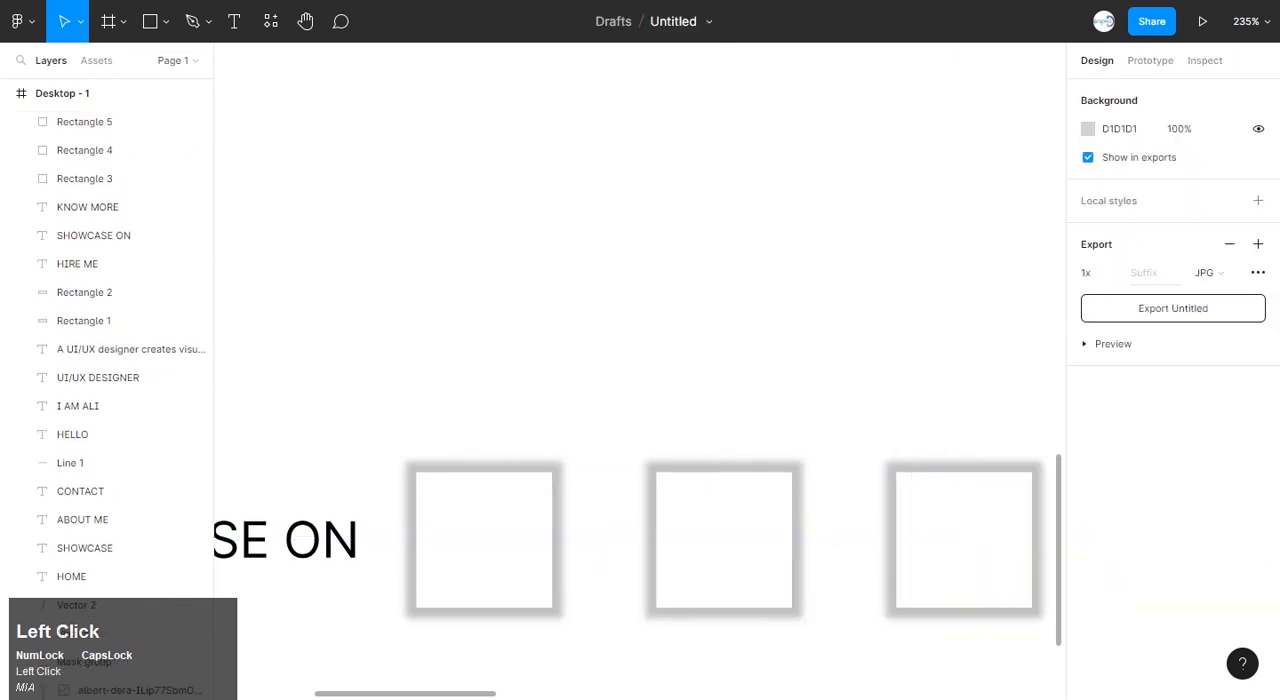
Copy the Dribbble icon group from the ICONS file and paste it into the landing page design.
scroll(940, 400, down, 1)
scroll(940, 400, right, 1)
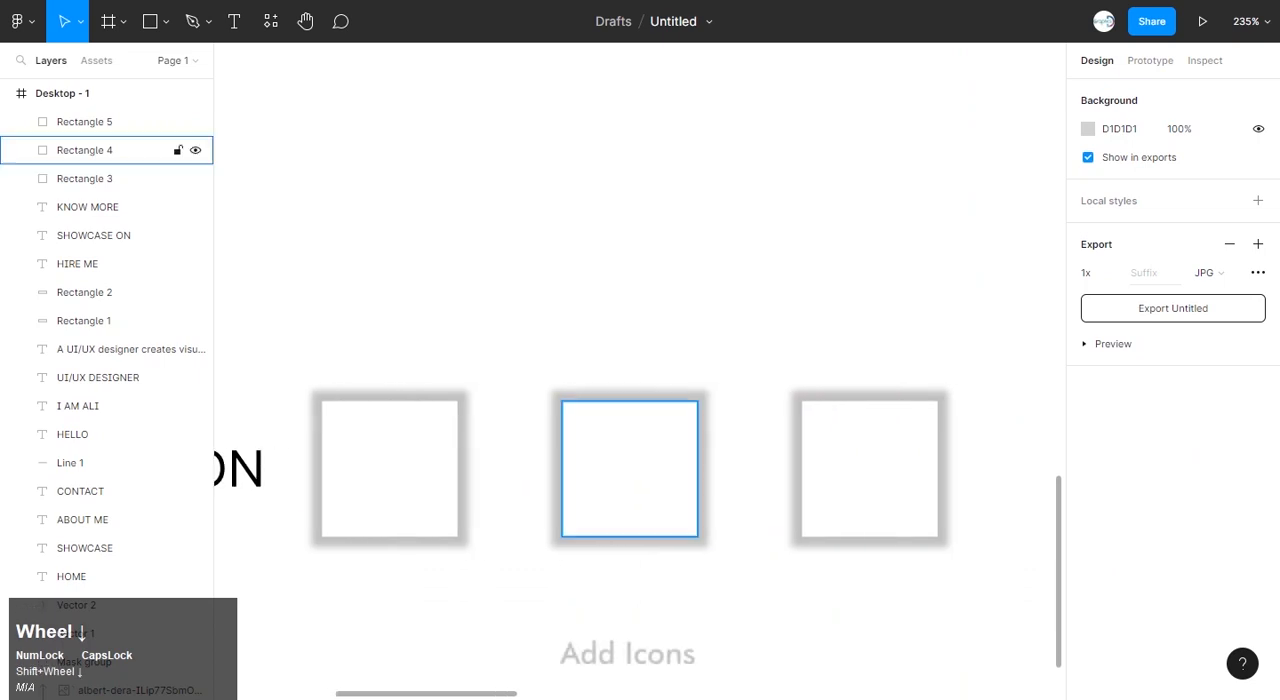
scroll(640, 400, down, 1)
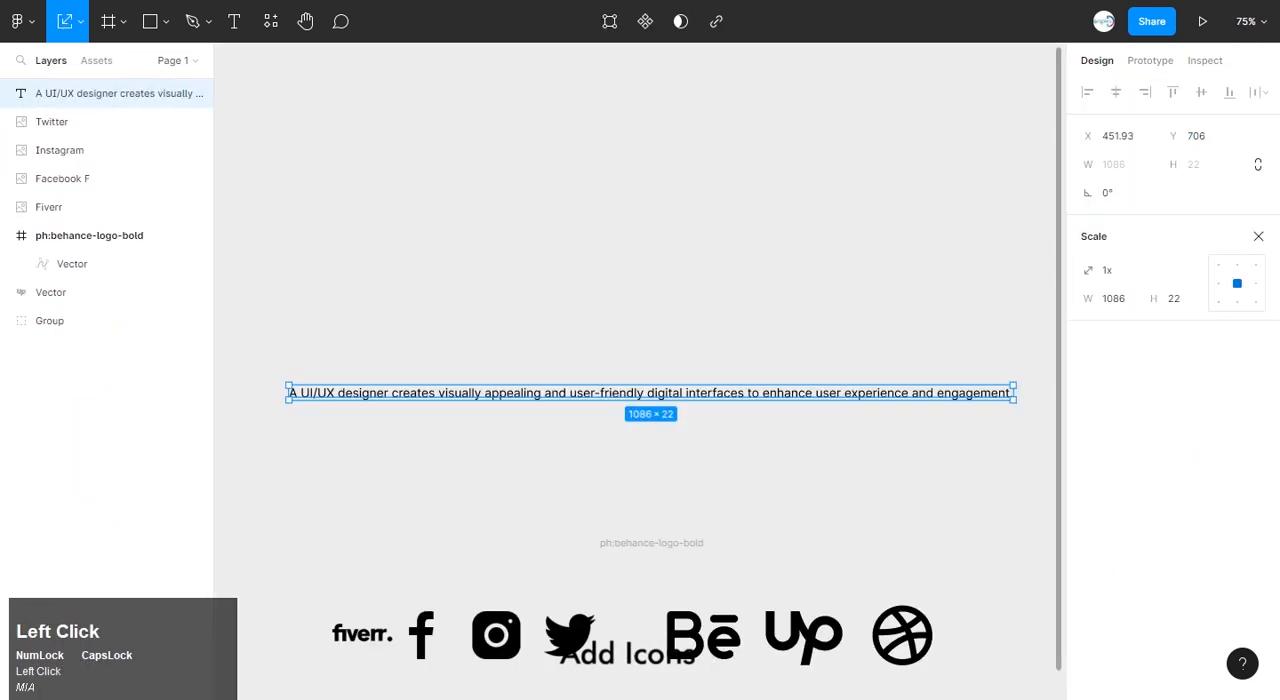
scroll(650, 400, down, 2)
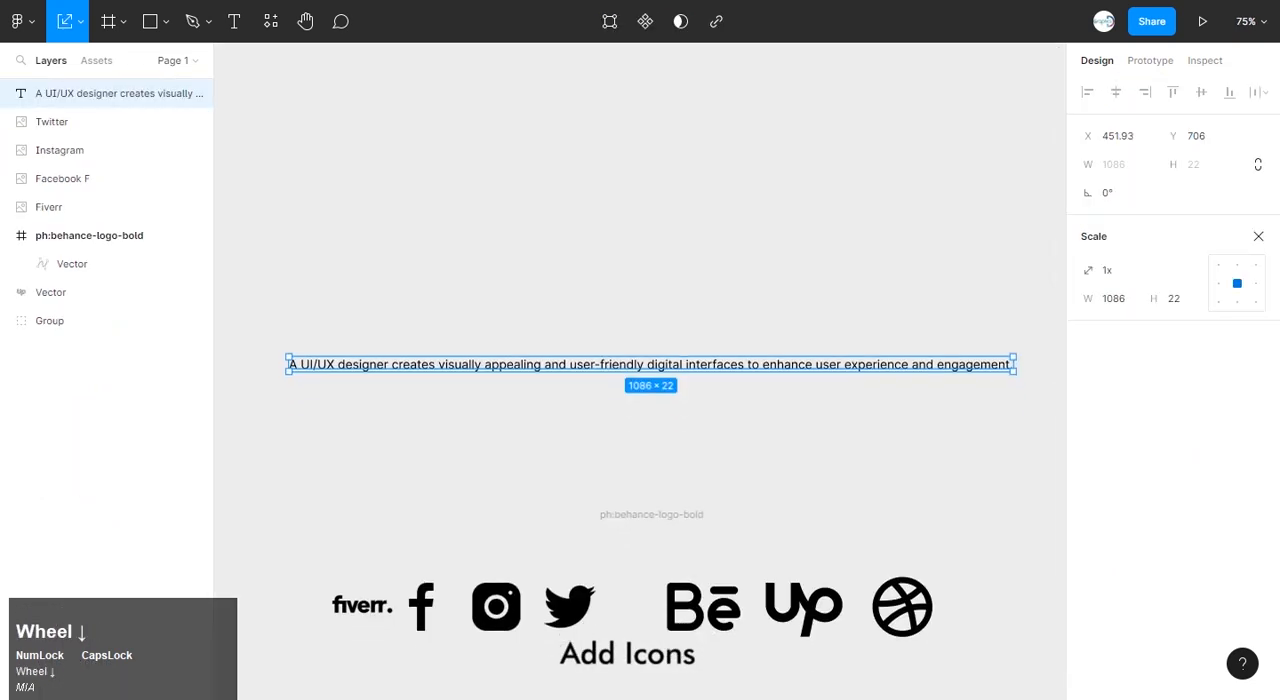
click(100, 450)
click(60, 320)
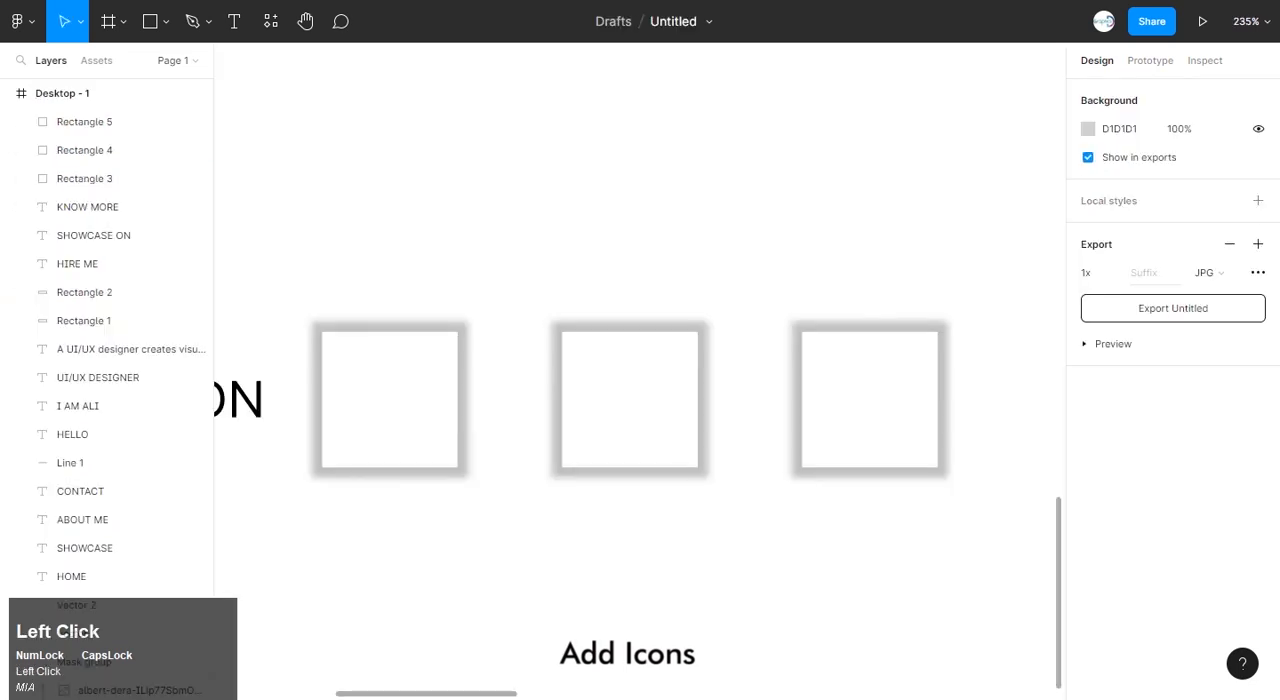
click(85, 178)
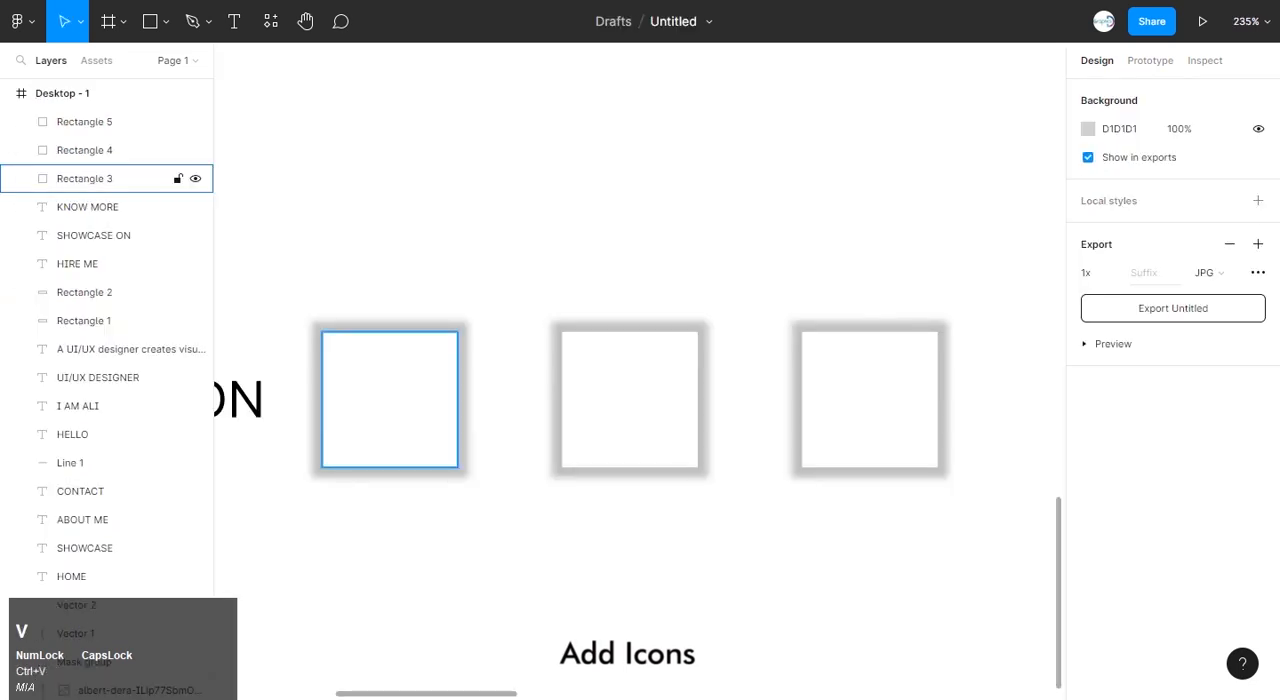
key(ctrl+v)
Scale the Dribbble icon to 39.84 × 39.84, center it in the first square and thin its stroke.
drag(723, 457, 710, 443)
drag(639, 372, 393, 397)
drag(464, 468, 435, 438)
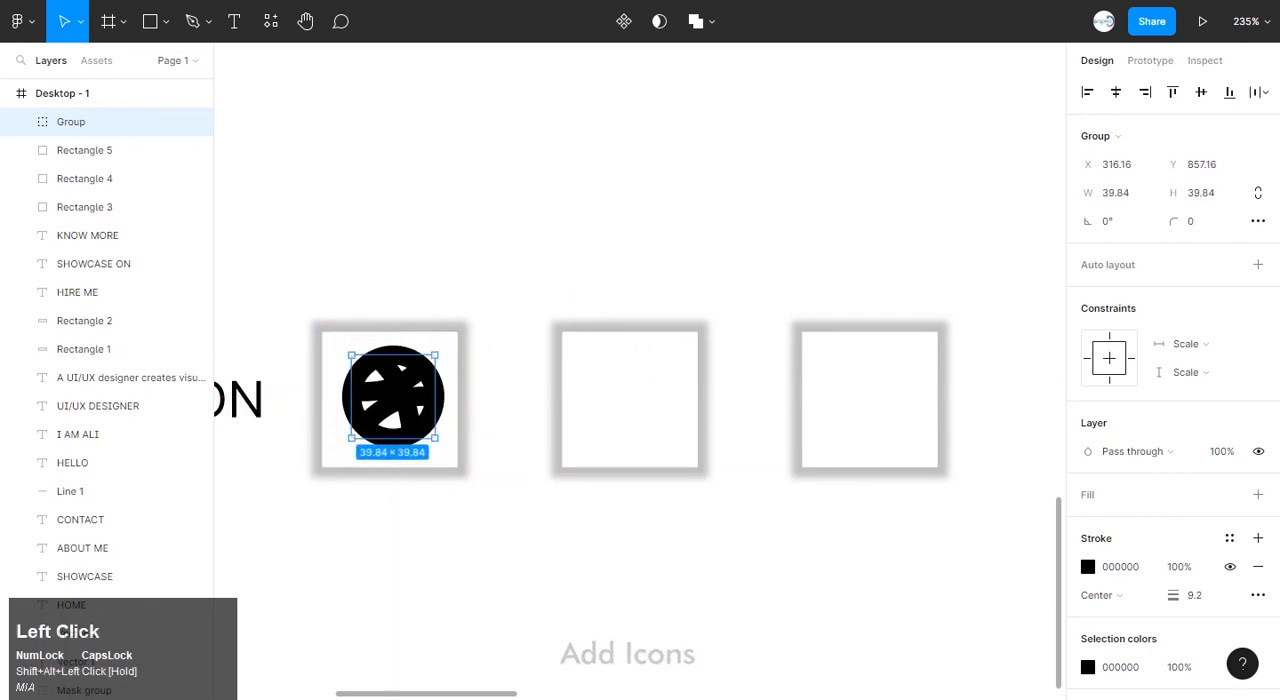
drag(1173, 595, 1170, 597)
click(514, 472)
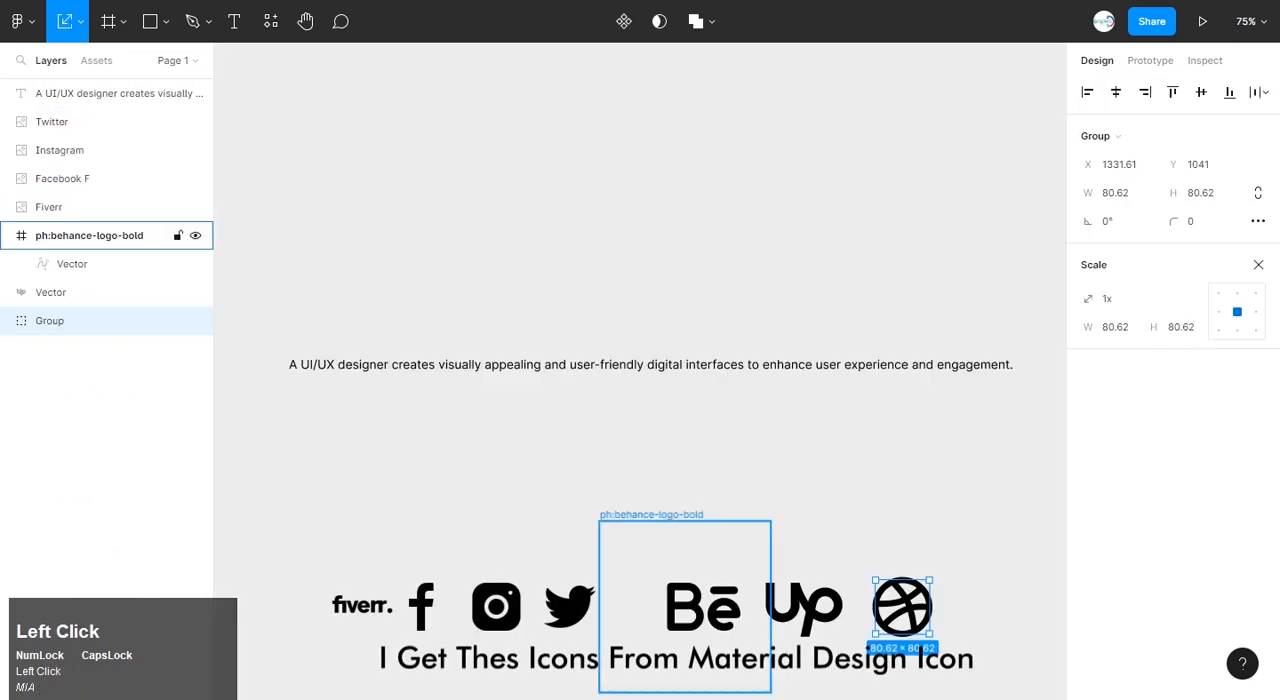
Copy the Behance icon from the ICONS file into the middle square, scaled down to fit and centered.
click(100, 263)
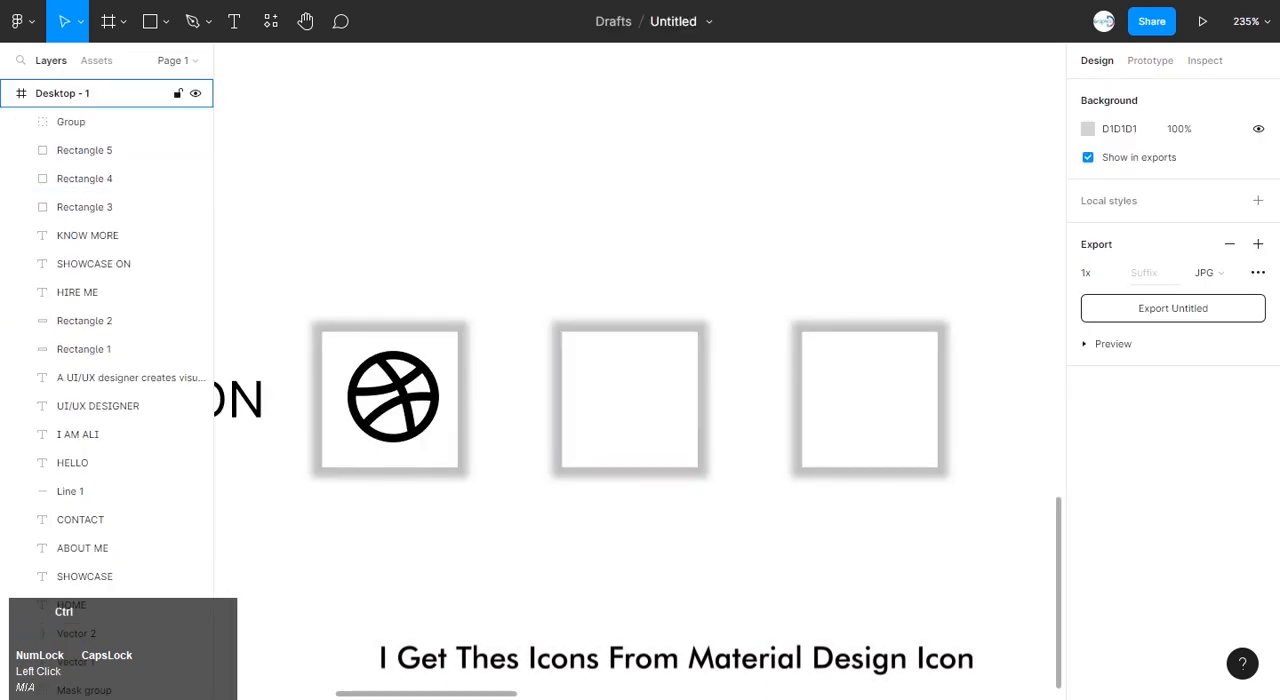
key(ctrl+v)
drag(754, 447, 700, 411)
drag(639, 373, 637, 399)
drag(698, 436, 681, 431)
click(745, 520)
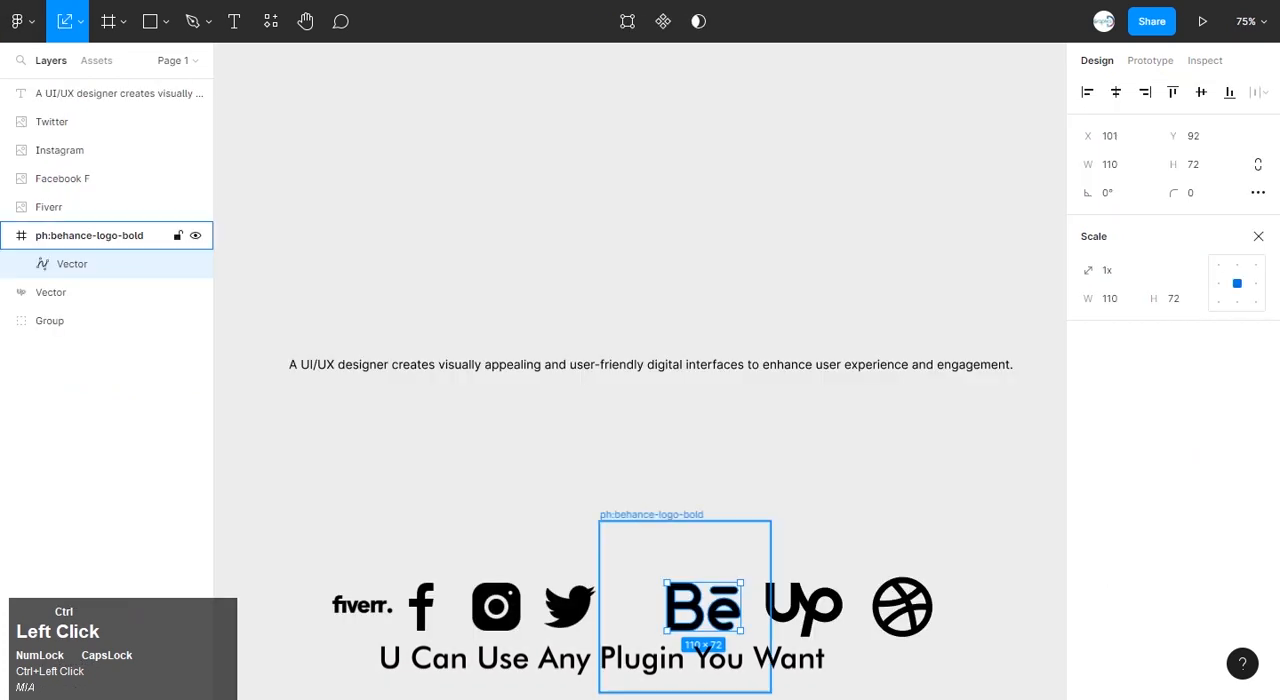
Copy the Upwork icon from the ICONS file into the third square, scaled to 53 × 37 and centered.
click(60, 292)
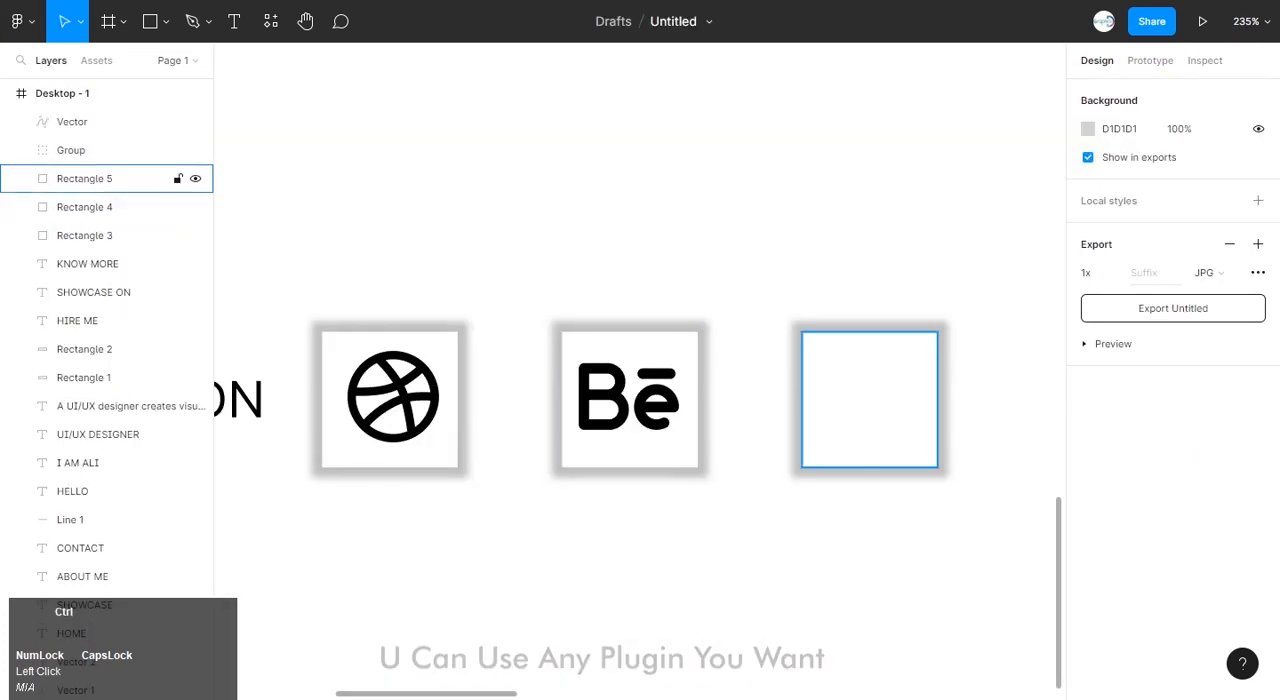
key(ctrl+v)
drag(640, 372, 889, 400)
drag(1008, 484, 944, 438)
drag(888, 398, 869, 398)
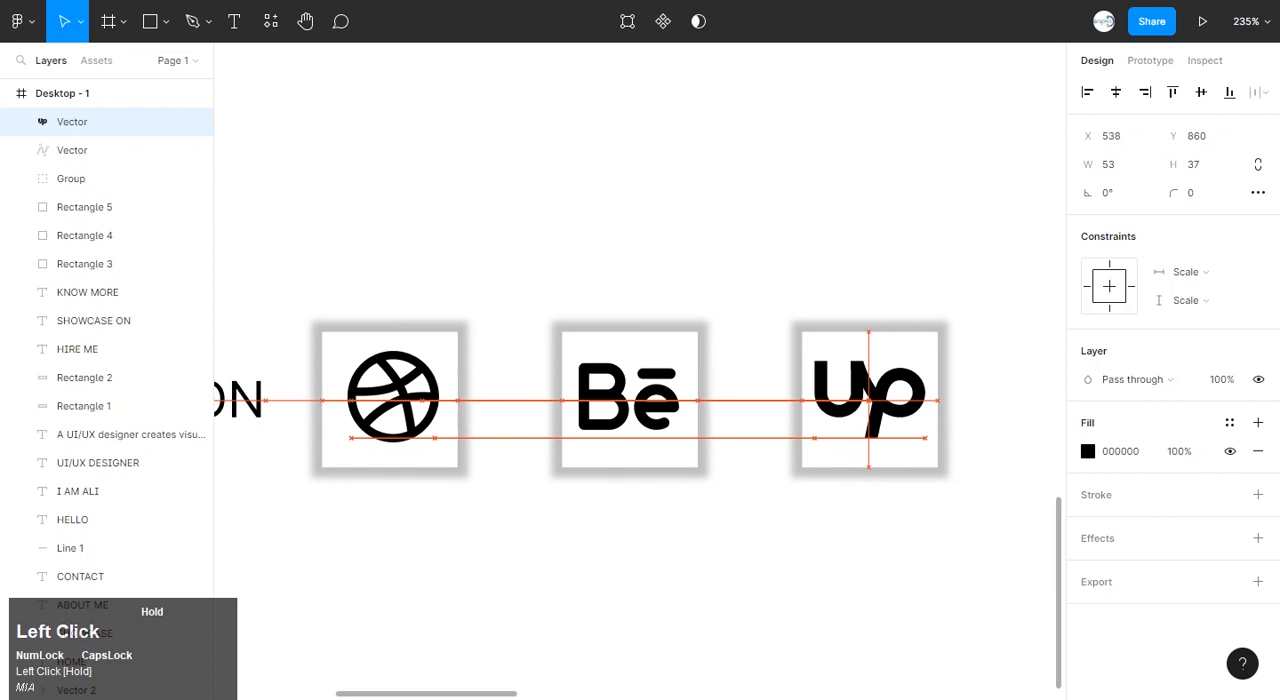
click(884, 540)
Move the SHOWCASE ON label together with its three icon squares slightly down towards the frame's lower edge.
ctrl+scroll(680, 533, down, 5)
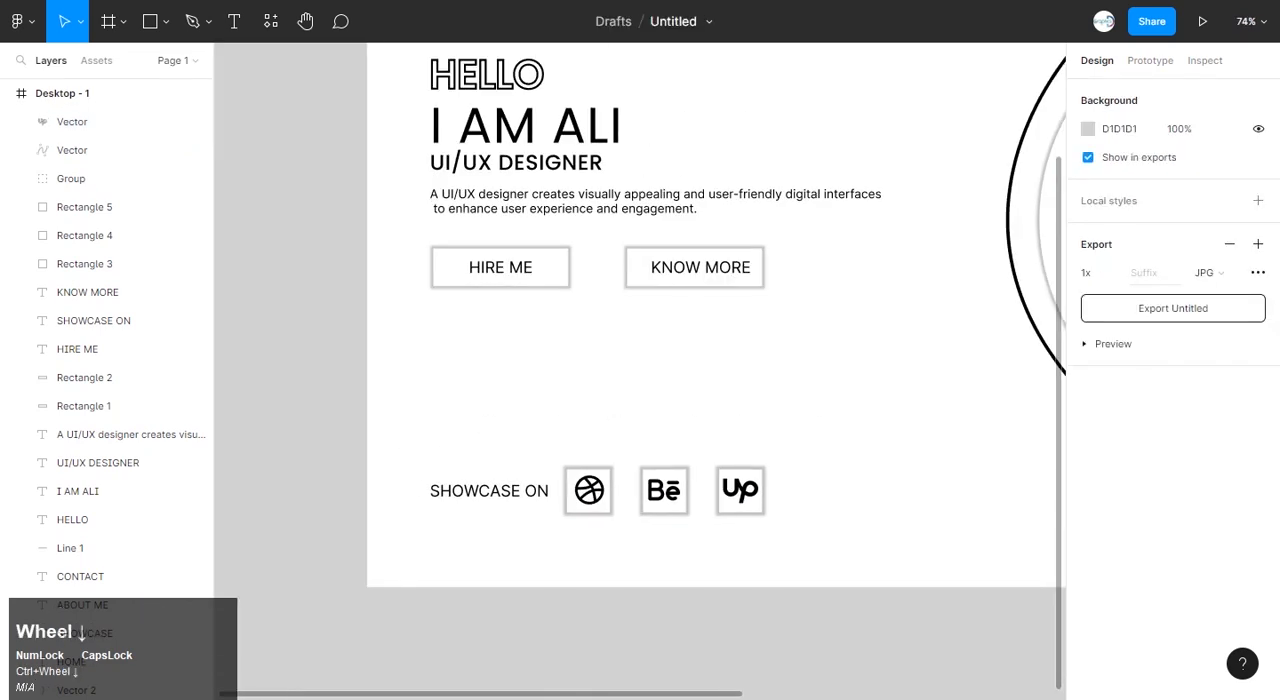
shift+scroll(640, 315, right, 5)
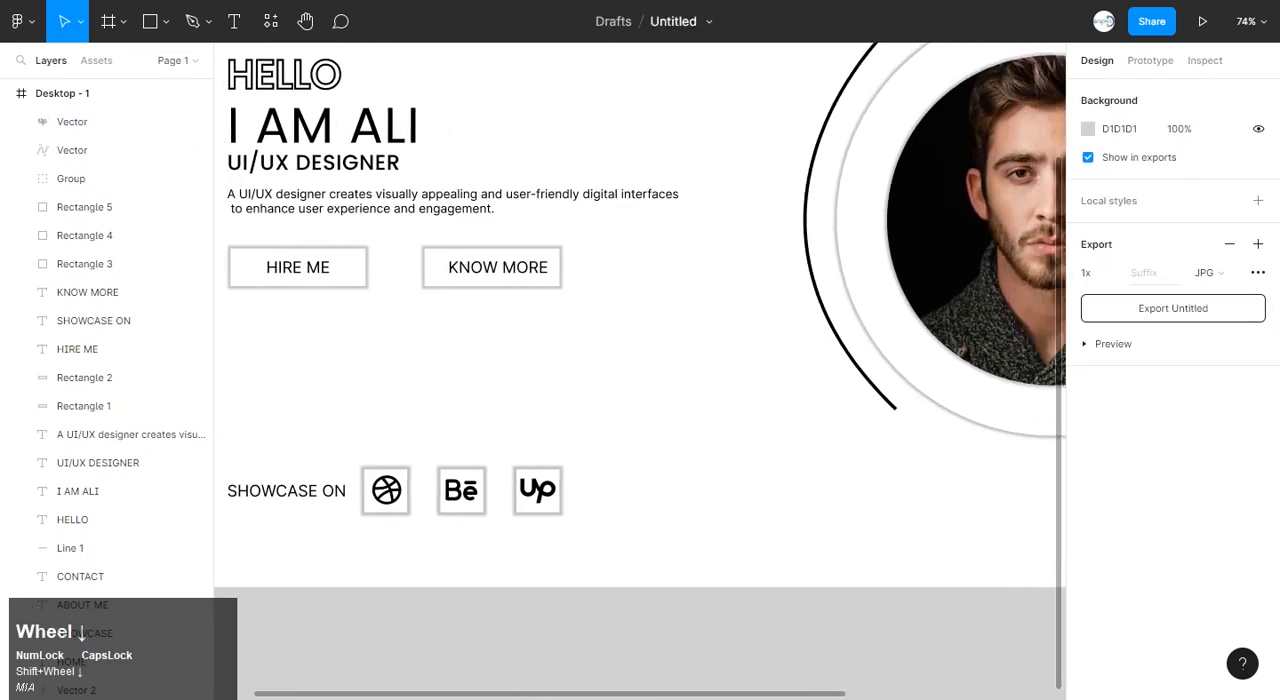
shift+scroll(640, 315, left, 4)
drag(802, 434, 398, 512)
key(Down)
key(Down)
key(Down)
key(Down)
key(Down)
key(Down)
key(Down)
key(Down)
key(Down)
key(Down)
key(Down)
key(Down)
key(Down)
key(Down)
key(Down)
key(Down)
key(Down)
key(Down)
key(Down)
key(Down)
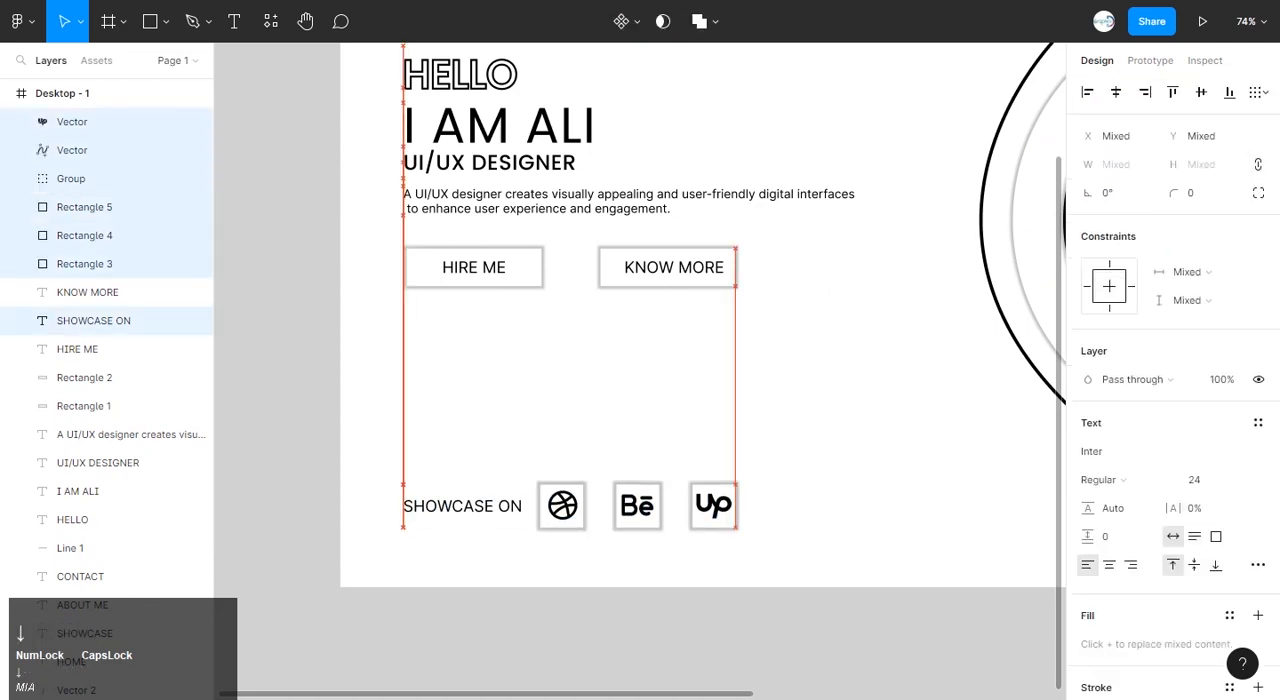
click(560, 420)
Draw a vertical divider line about 131 long to the right of the Upwork square.
ctrl+scroll(640, 315, down, 3)
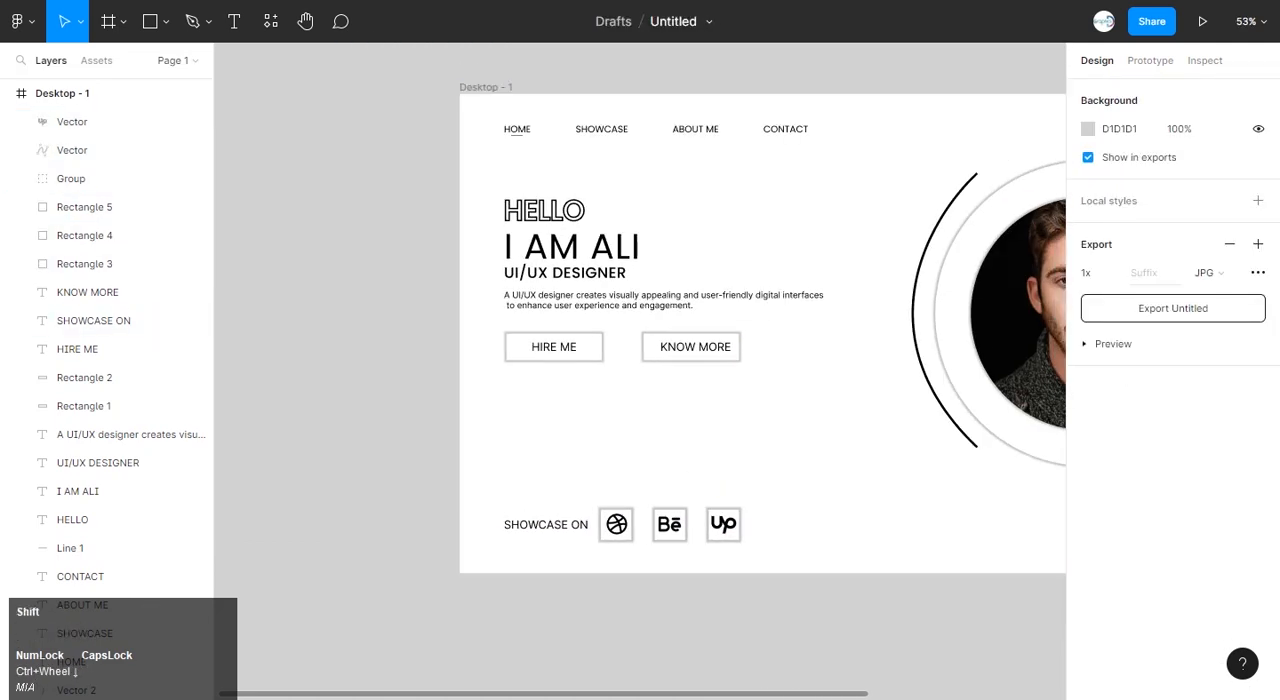
shift+scroll(640, 315, right, 7)
ctrl+scroll(409, 525, up, 5)
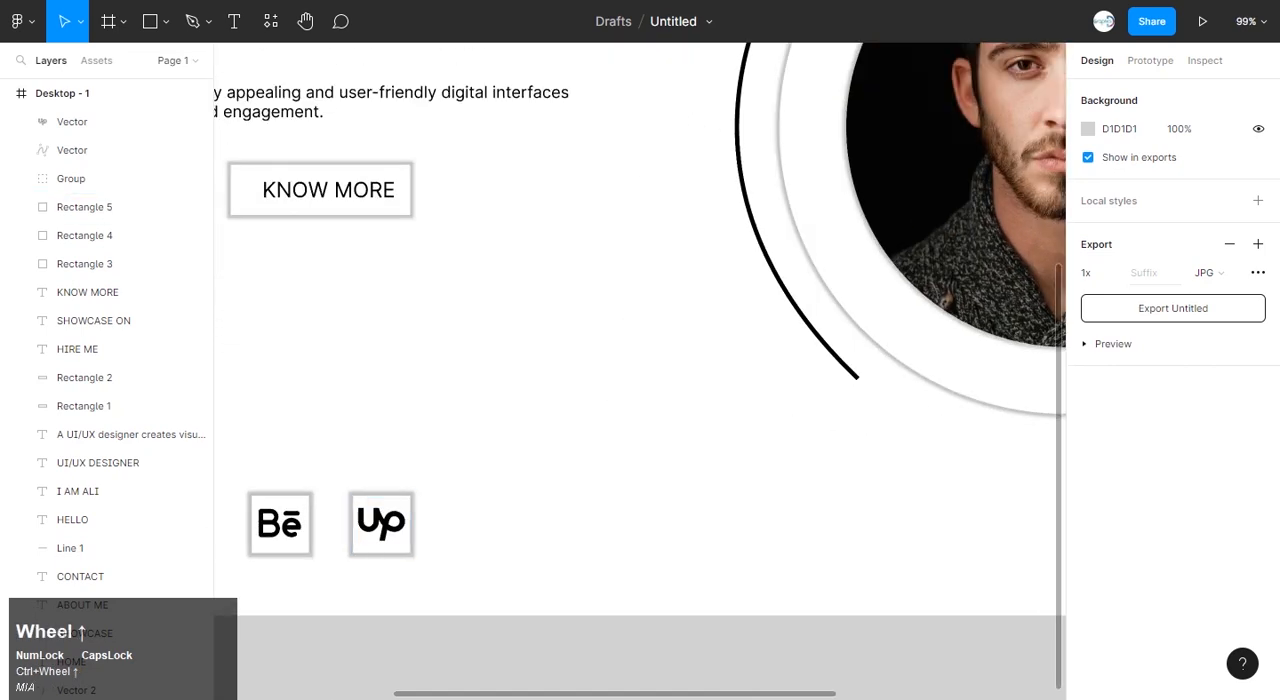
click(166, 21)
click(110, 86)
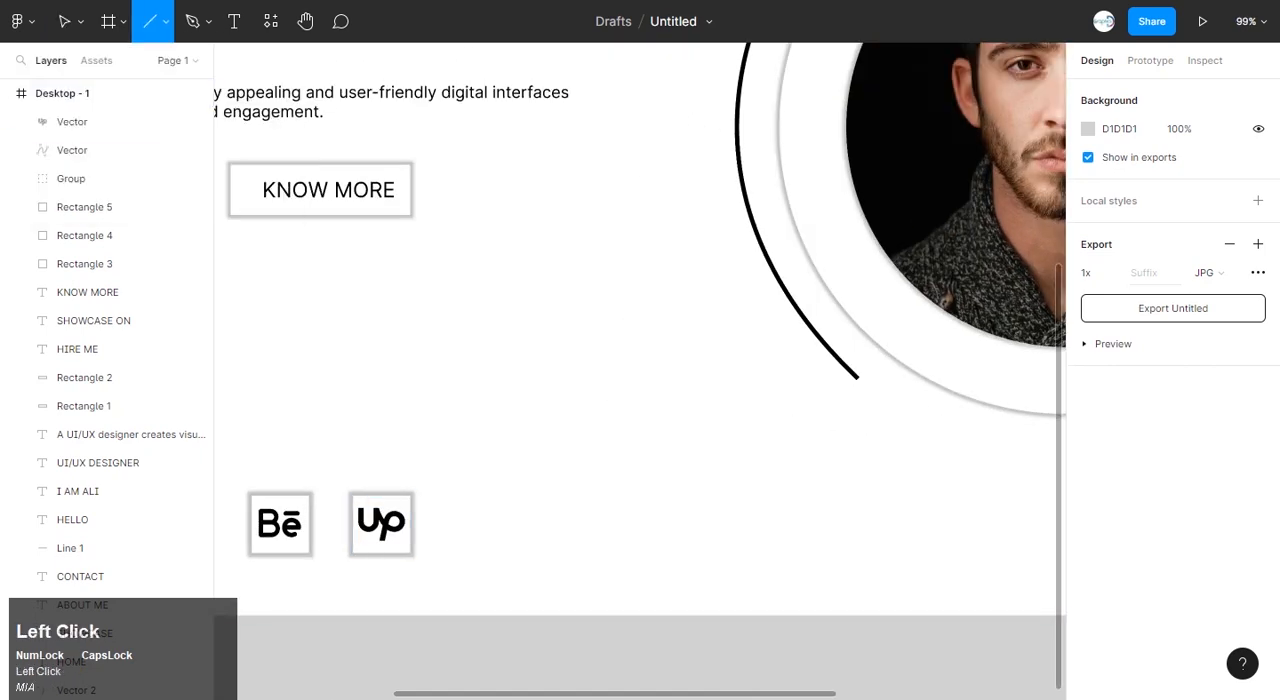
drag(454, 465, 454, 575)
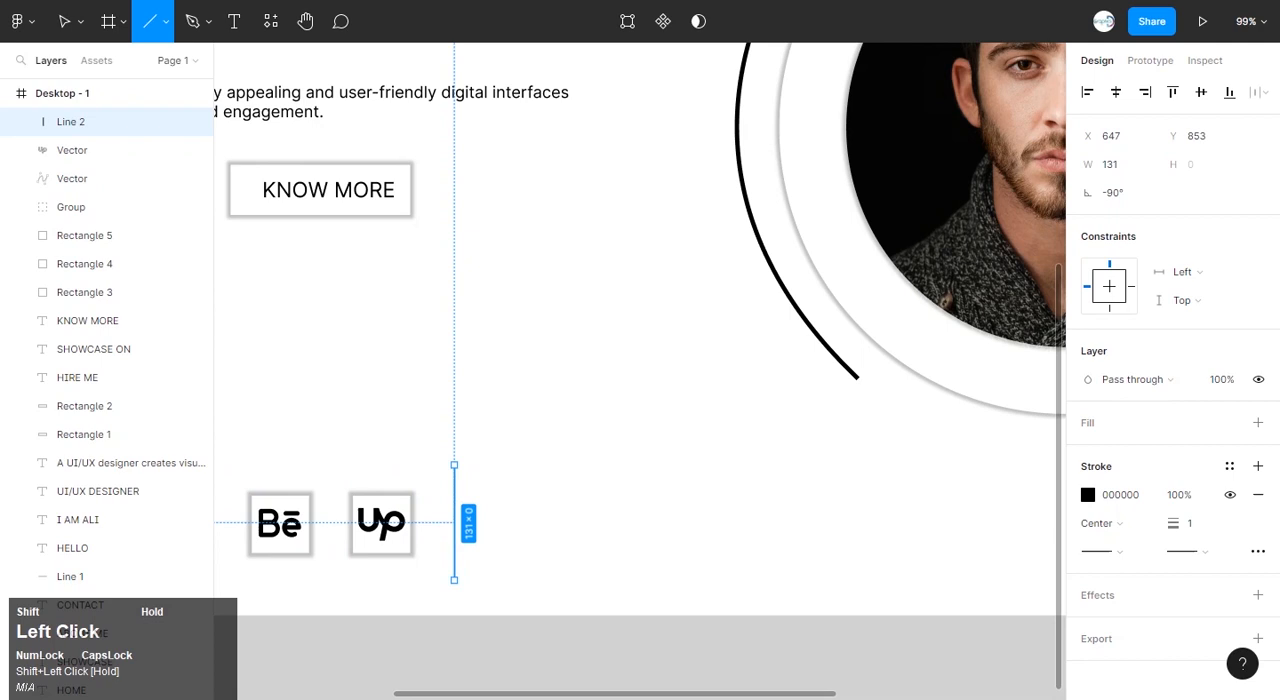
click(560, 500)
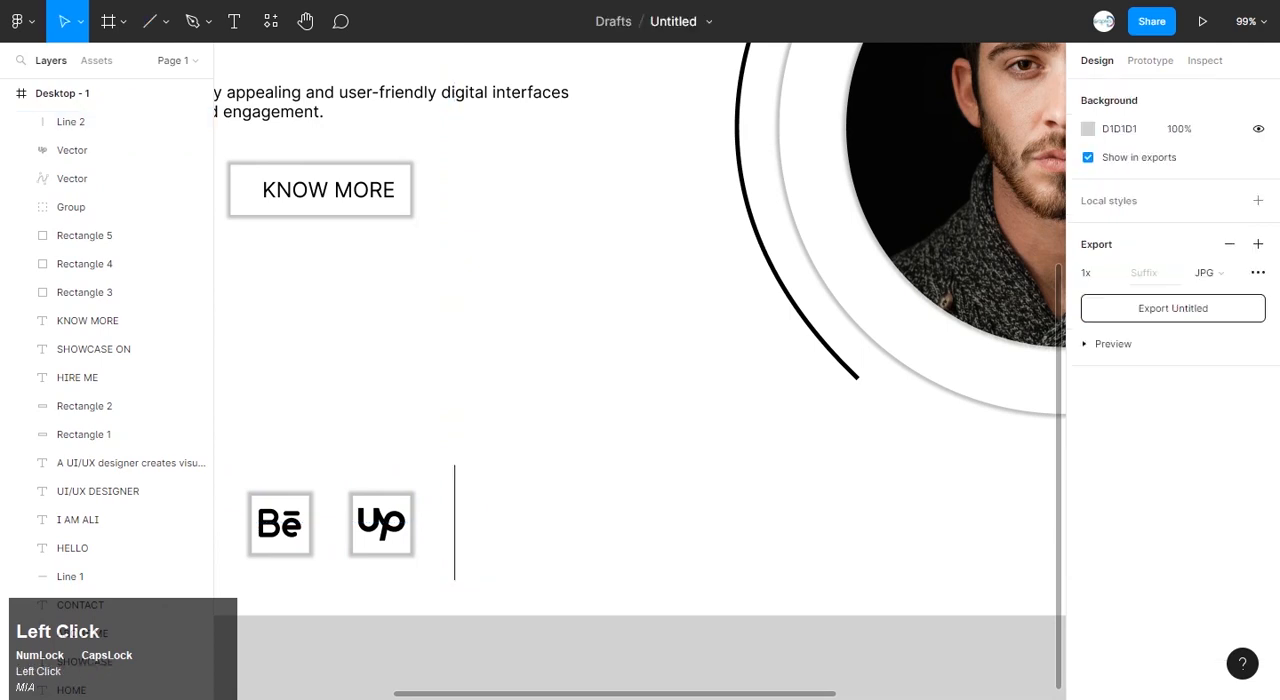
Copy the SHOWCASE ON label to the right of the divider line and change the copy's text to AVAILABLE IN.
scroll(355, 546, down, 1)
scroll(355, 546, left, 3)
click(438, 527)
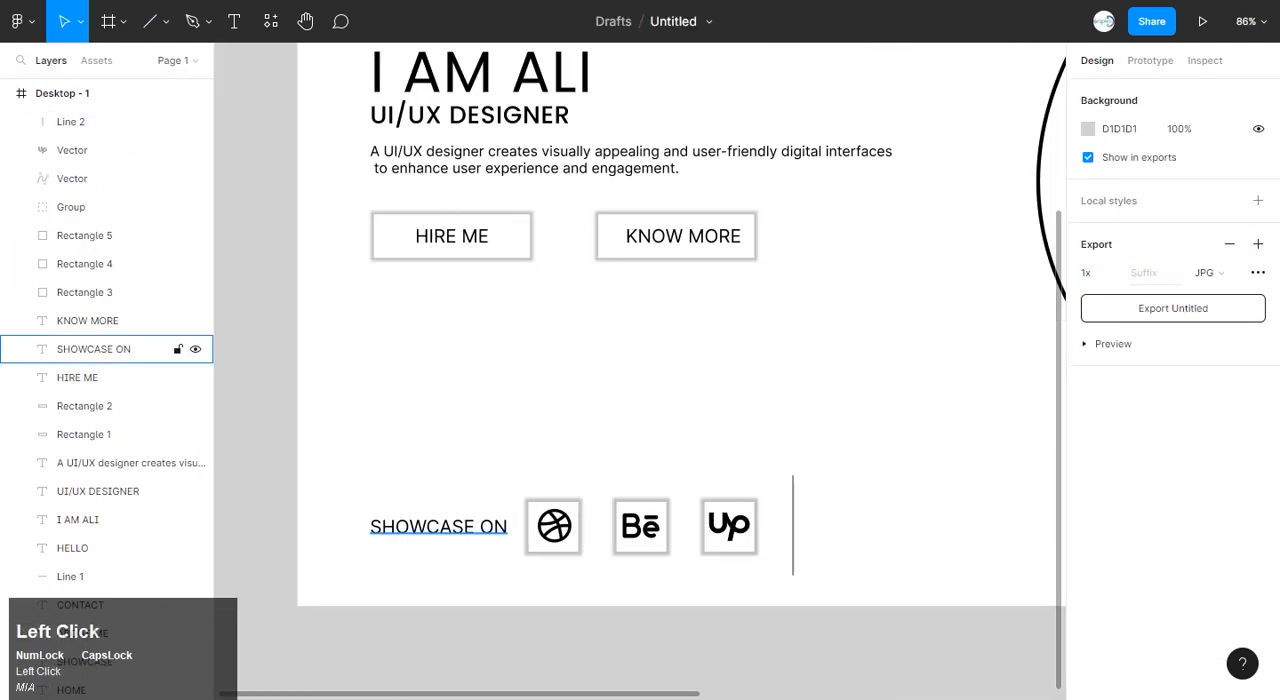
drag(438, 527, 903, 528)
double_click(903, 527)
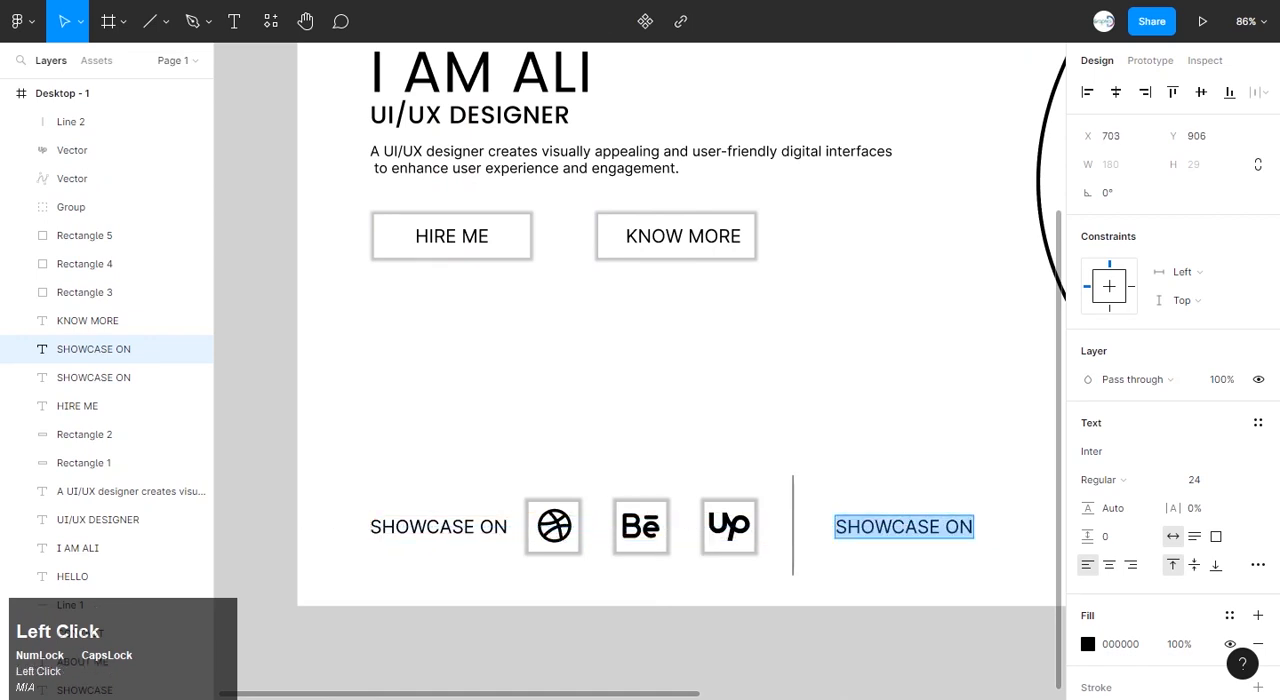
text(AVAILABLE IN)
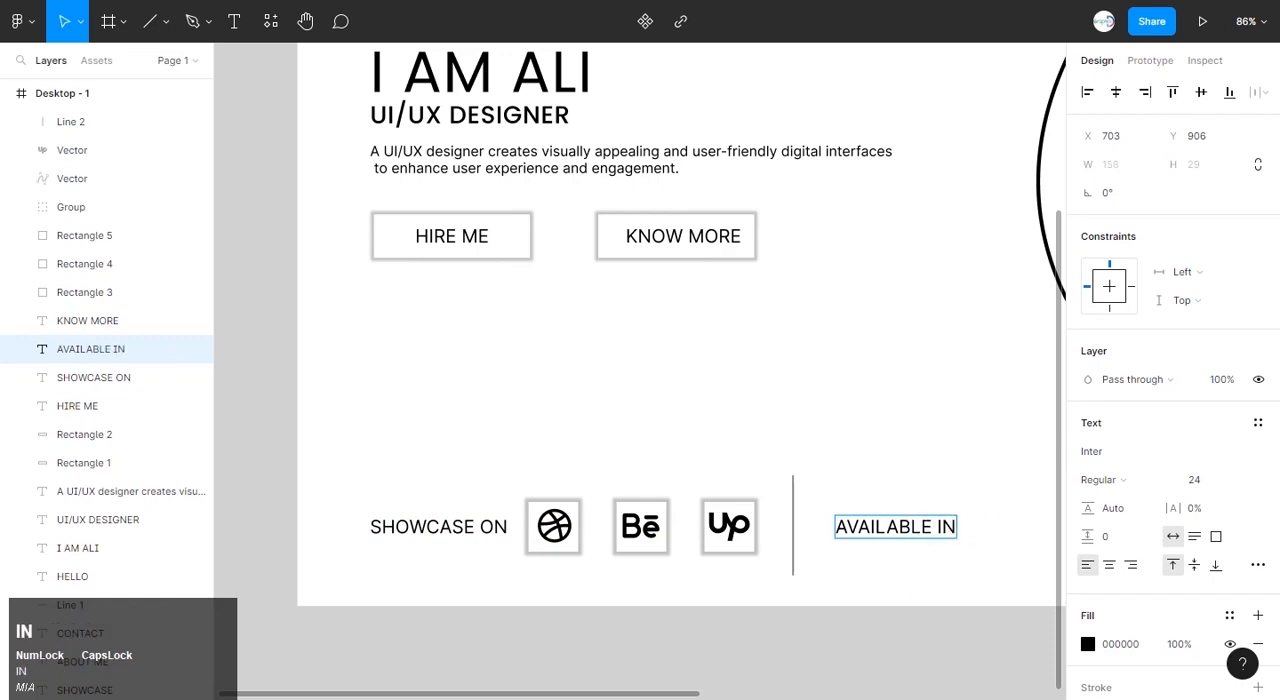
click(890, 445)
Place a copy of the Upwork icon's shadowed square just right of the AVAILABLE IN label.
scroll(890, 445, right, 3)
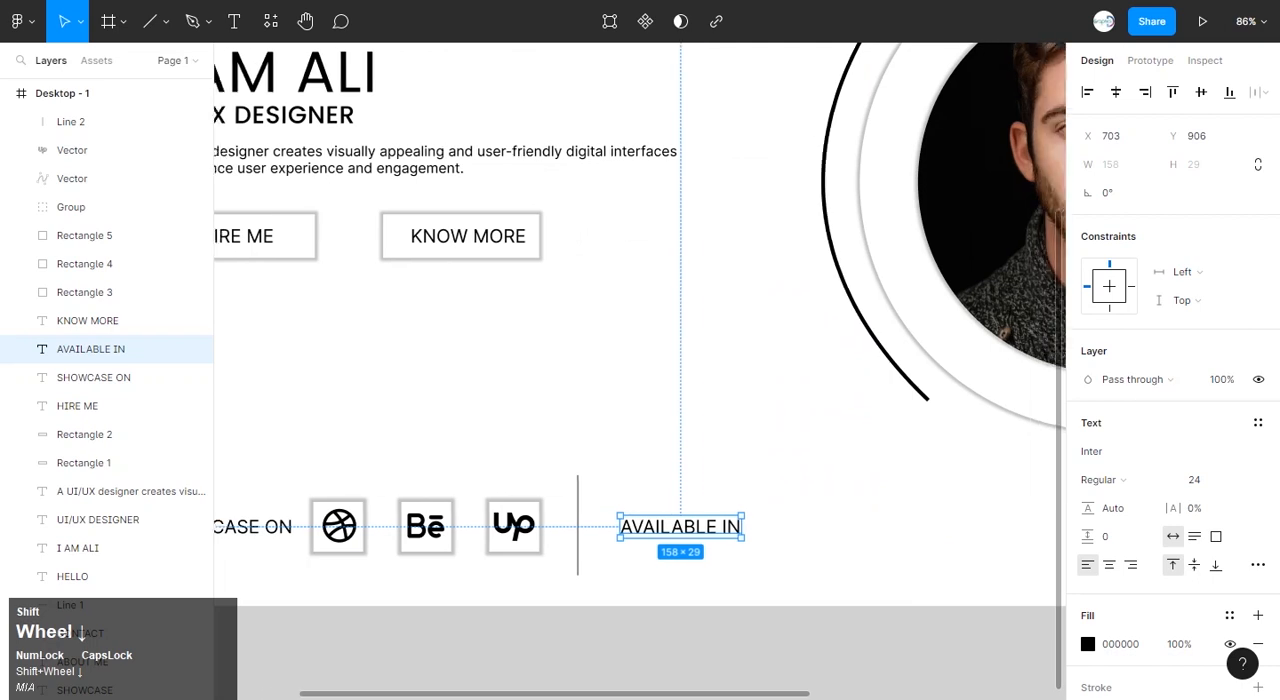
click(850, 480)
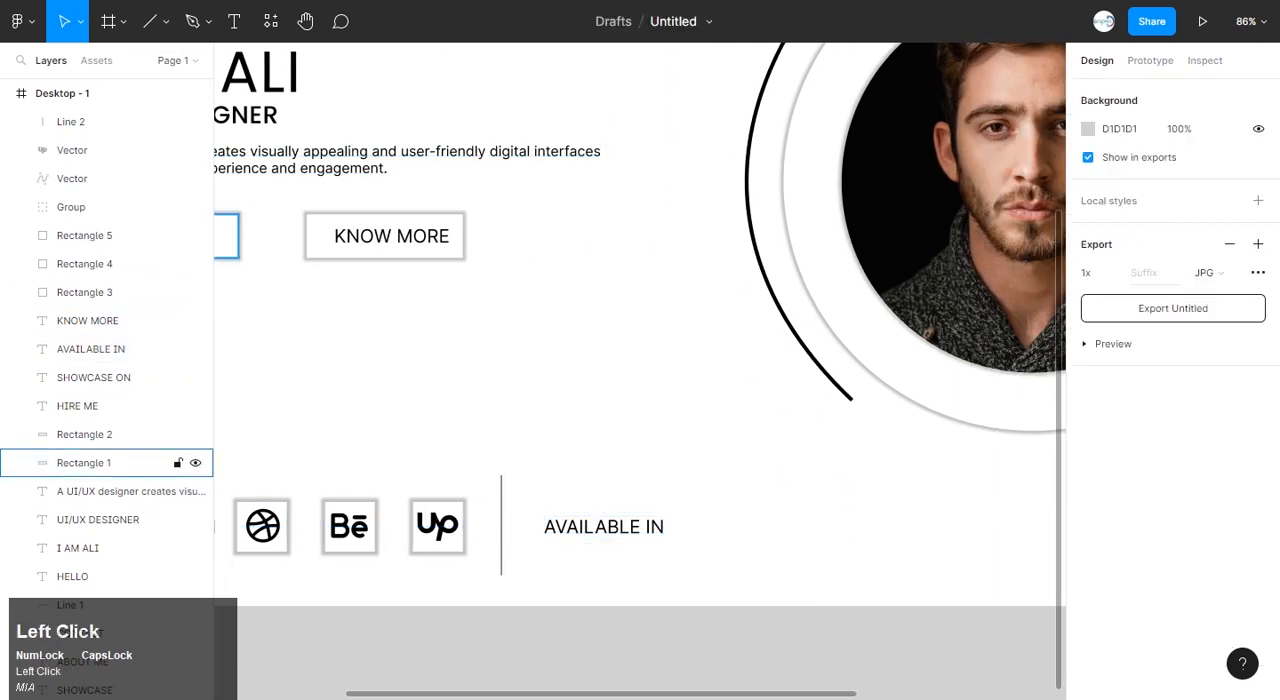
drag(438, 526, 749, 525)
key(Escape)
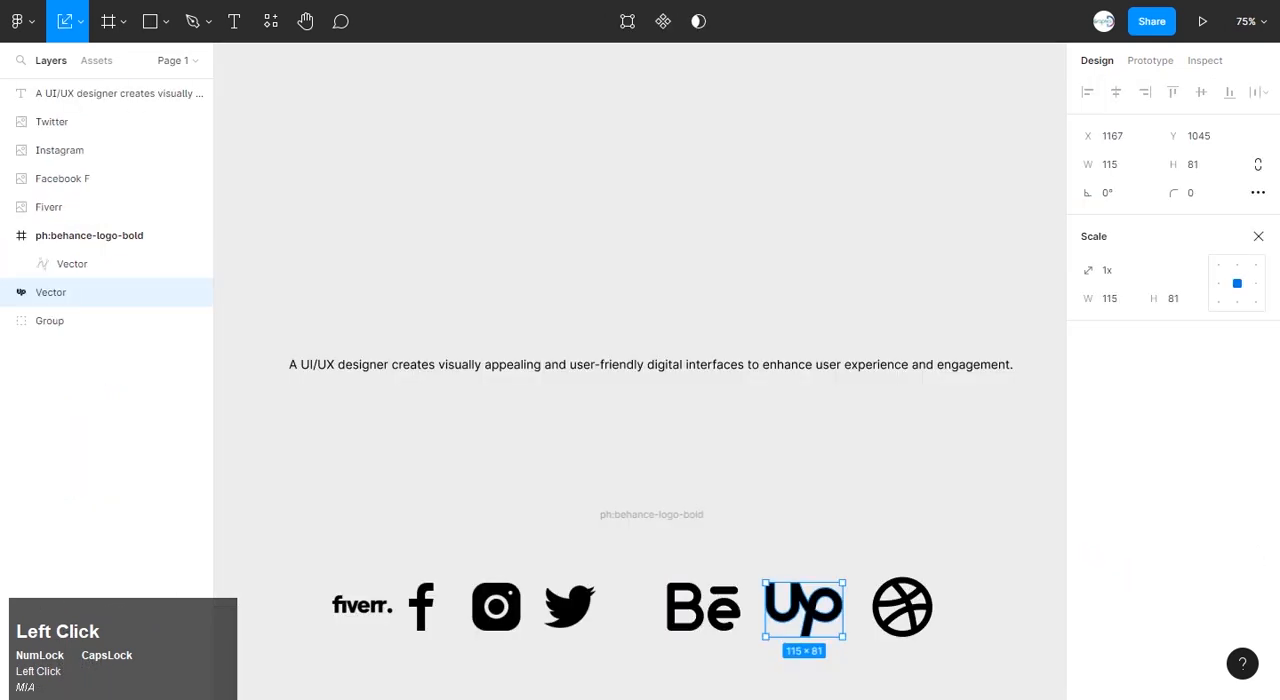
Copy the Fiverr logo from the ICONS file into the square beside AVAILABLE IN, scaled to 74 × 74 and centred.
click(810, 480)
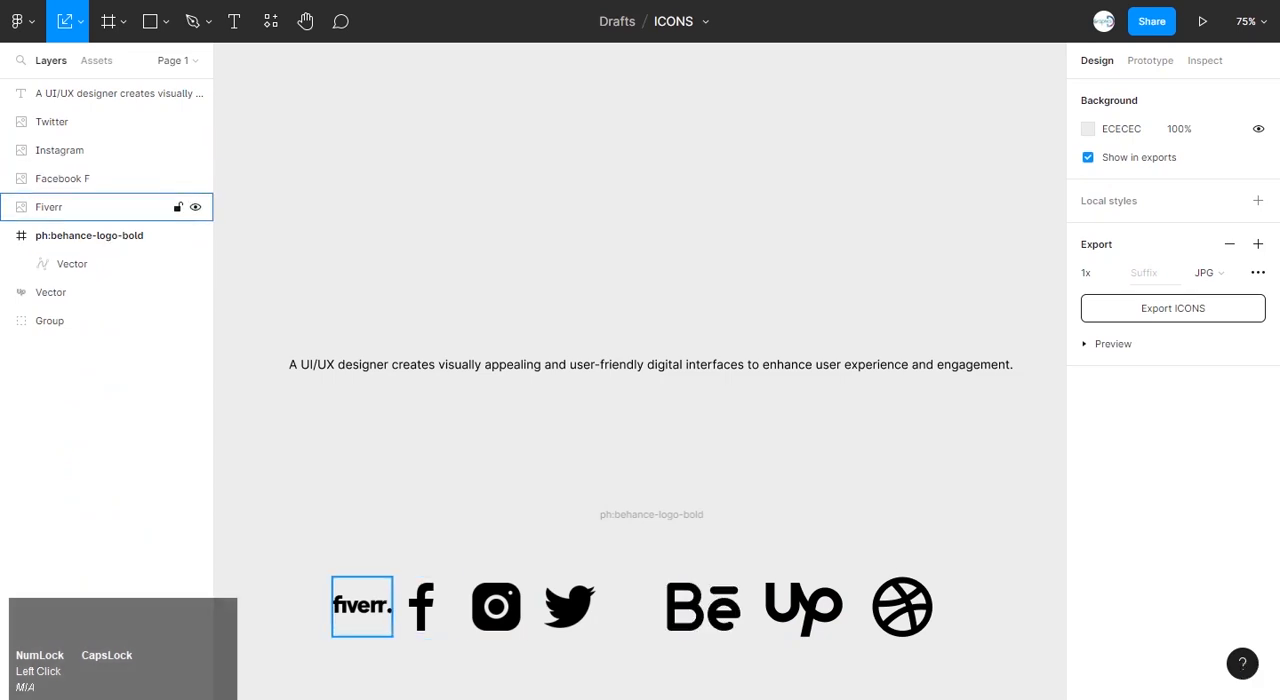
click(362, 606)
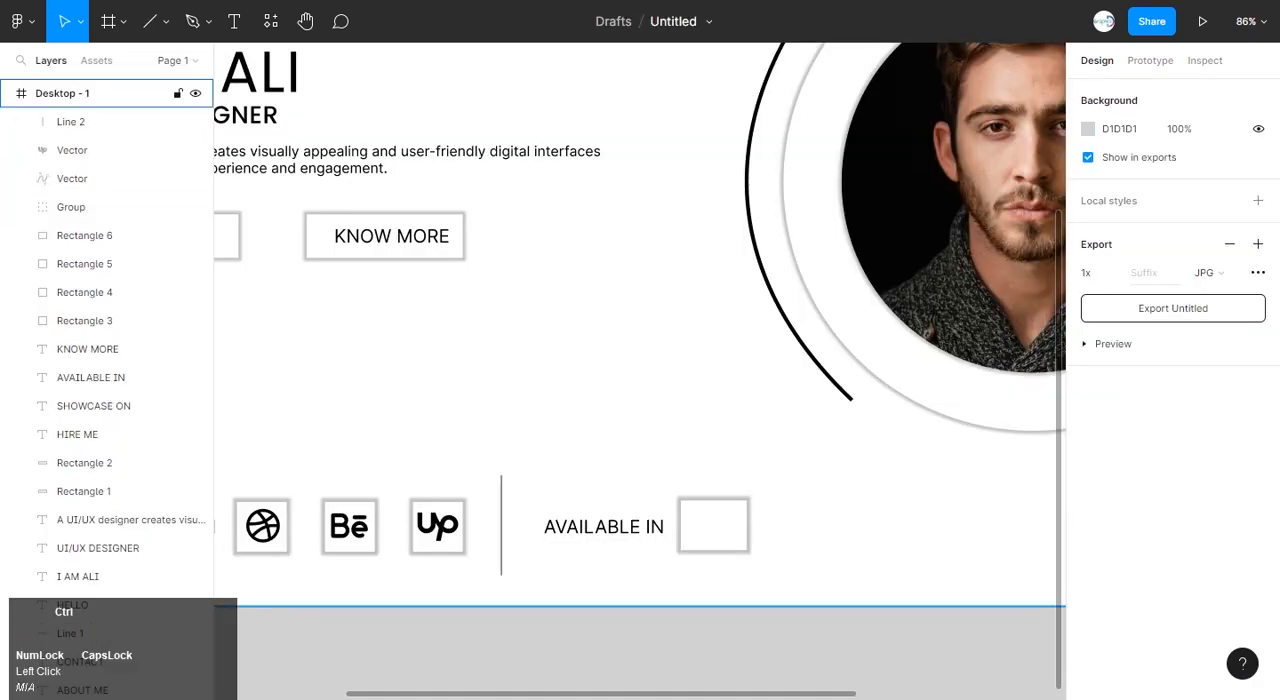
key(ctrl+v)
drag(640, 372, 722, 528)
scroll(724, 529, up, 5)
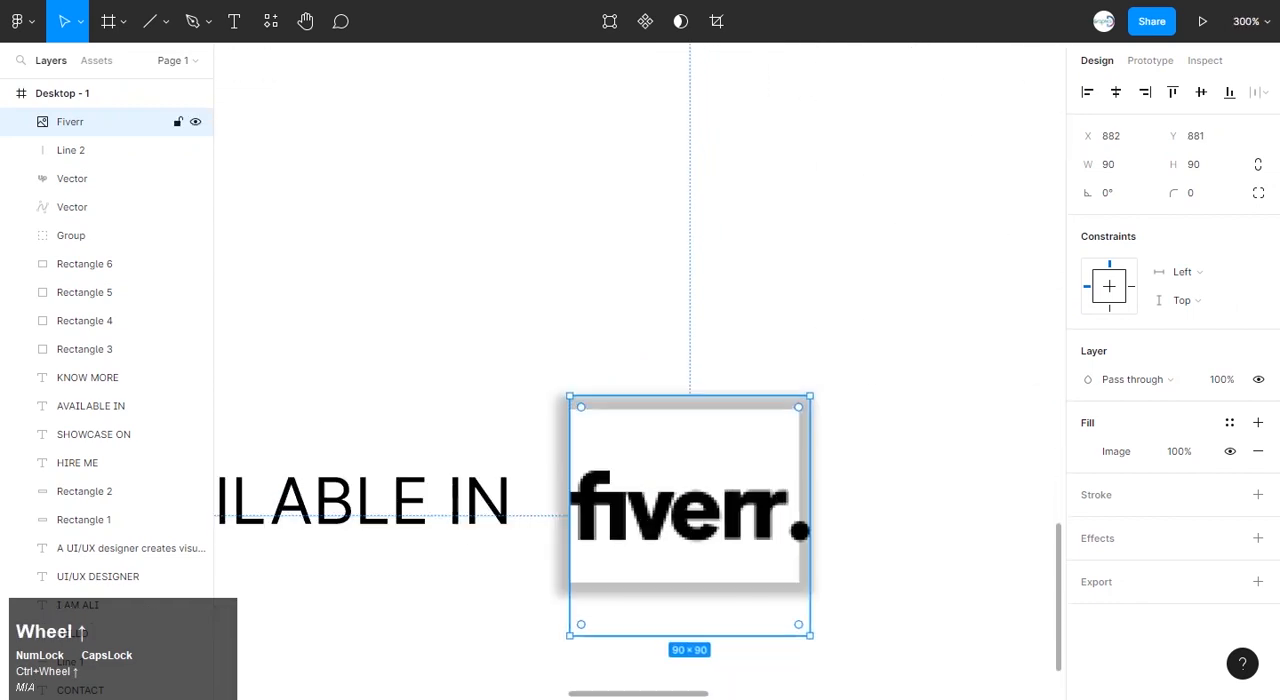
drag(810, 634, 789, 614)
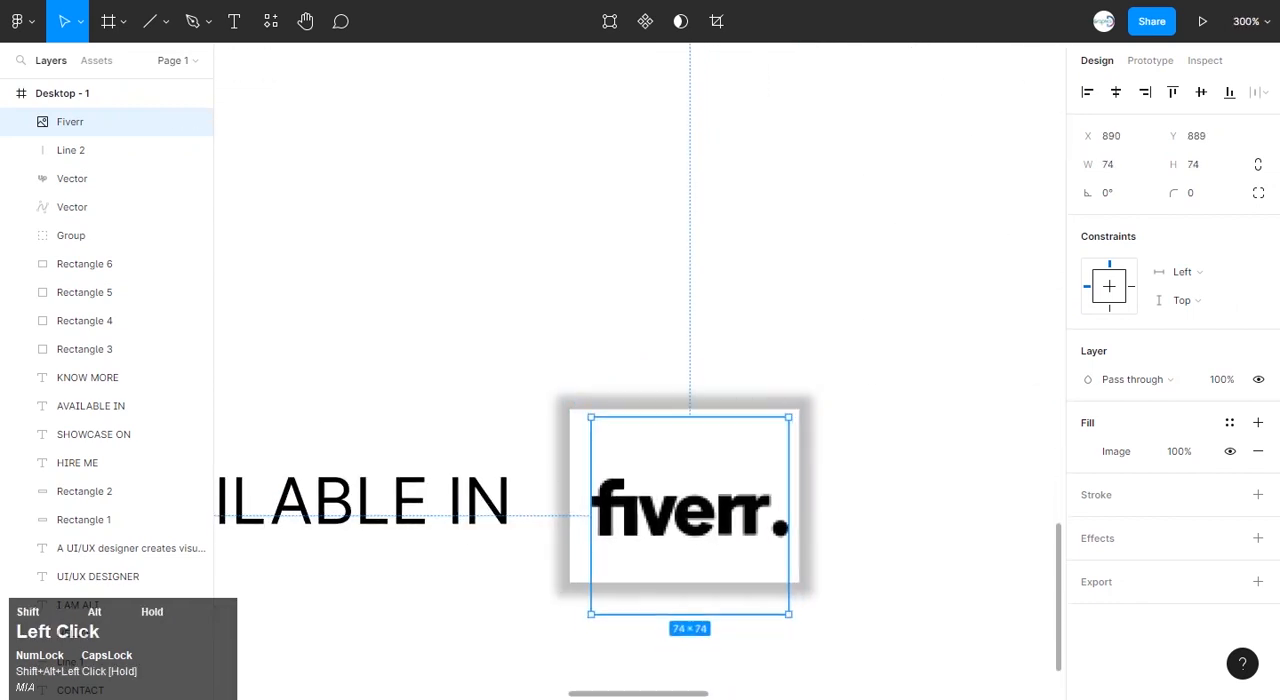
drag(690, 513, 685, 494)
click(858, 447)
scroll(741, 475, down, 3)
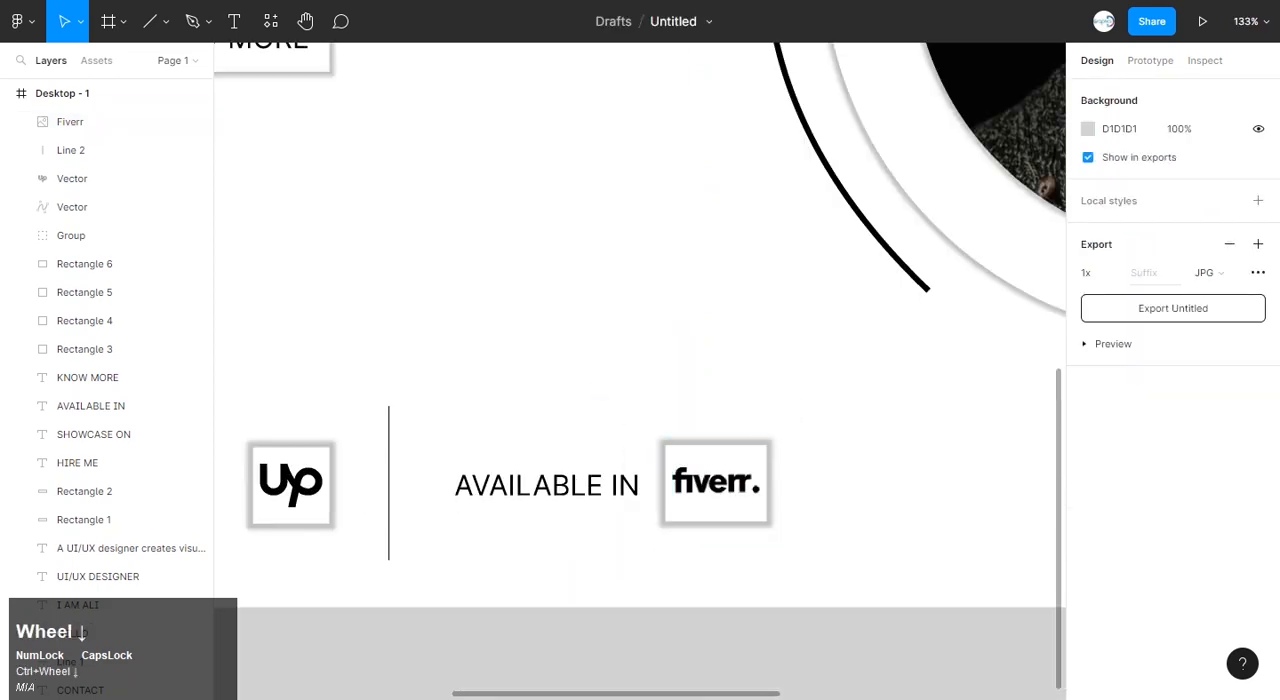
Place a copy of the vertical divider line to the right of the Fiverr square.
scroll(741, 475, right, 5)
click(150, 21)
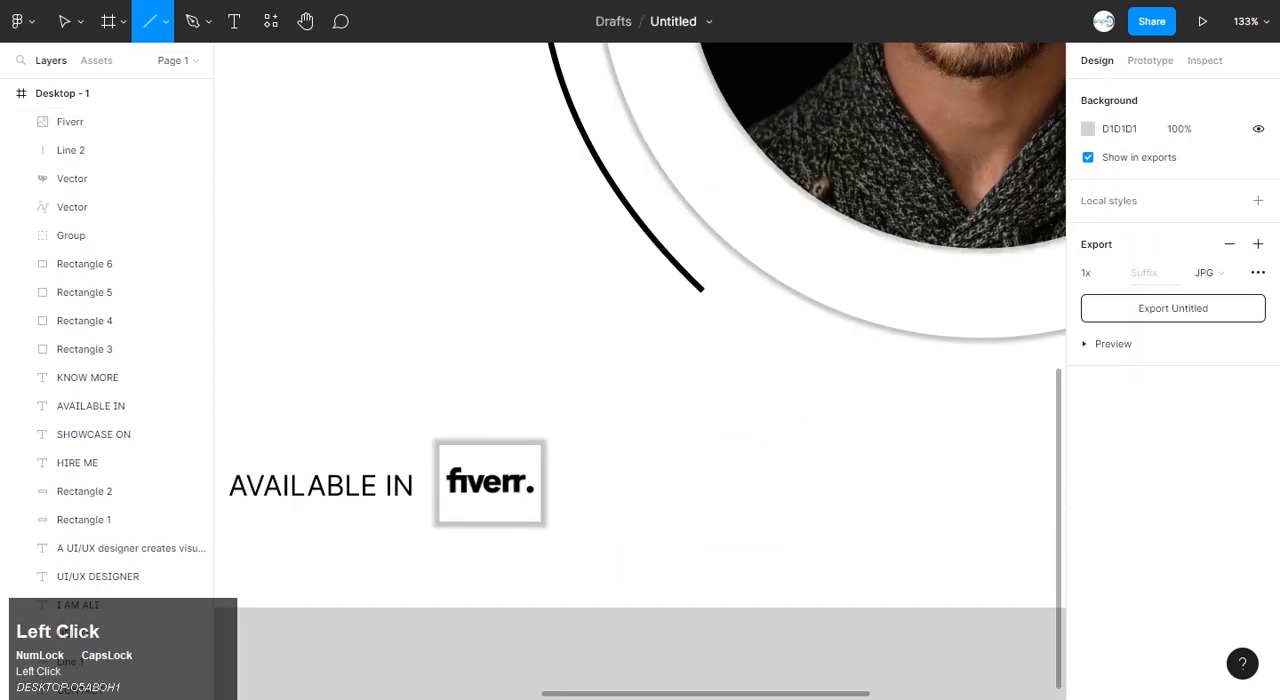
scroll(626, 425, down, 2)
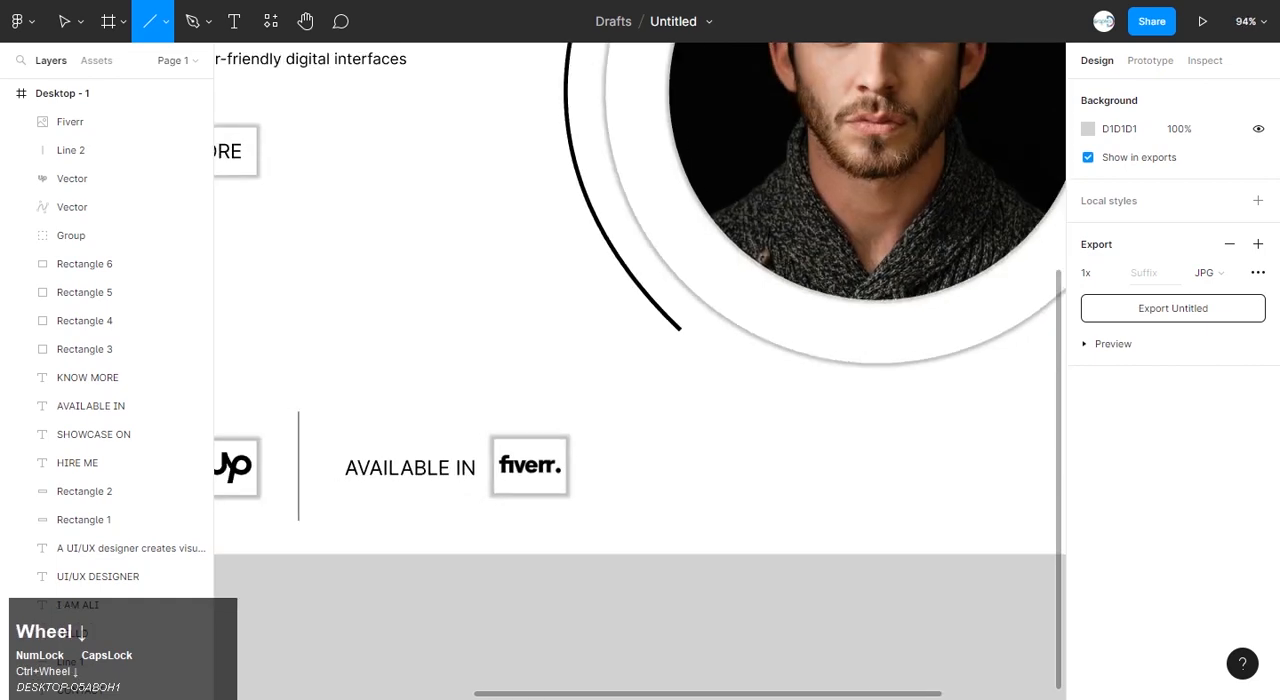
click(64, 21)
drag(298, 460, 606, 466)
click(690, 490)
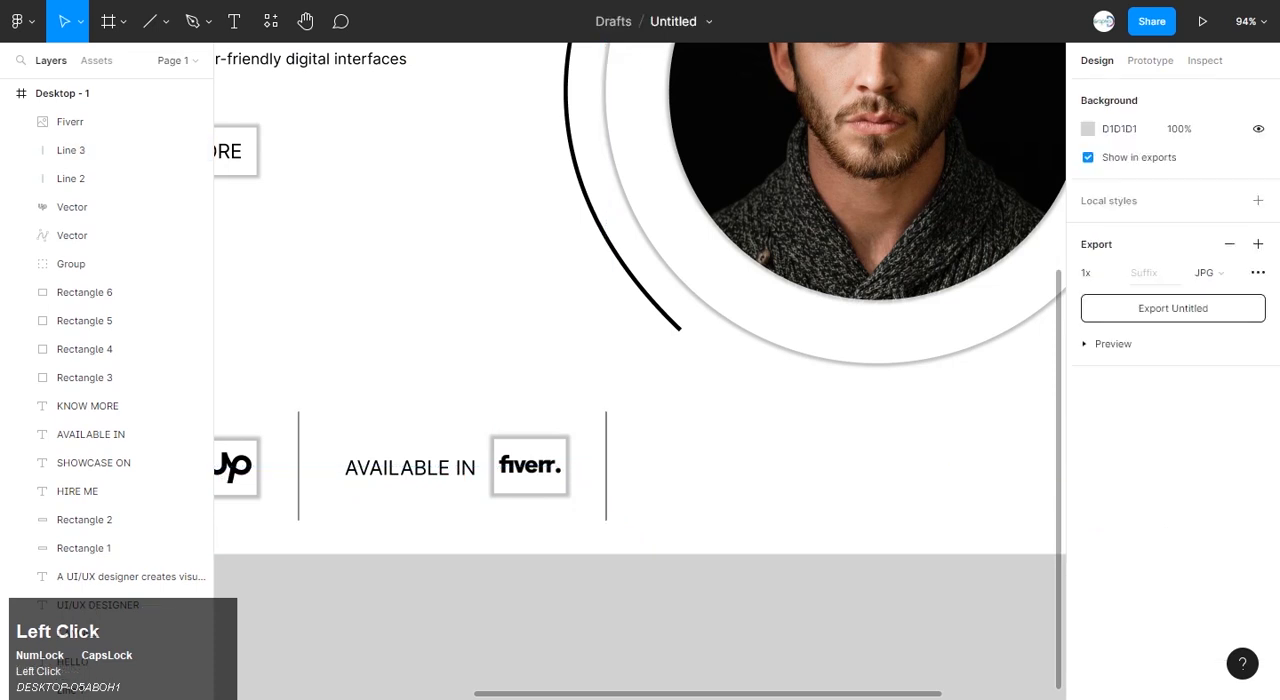
Copy the AVAILABLE IN label to the right of the second divider and change the copy's text to CONTACT.
click(90, 434)
drag(410, 467, 712, 467)
double_click(712, 467)
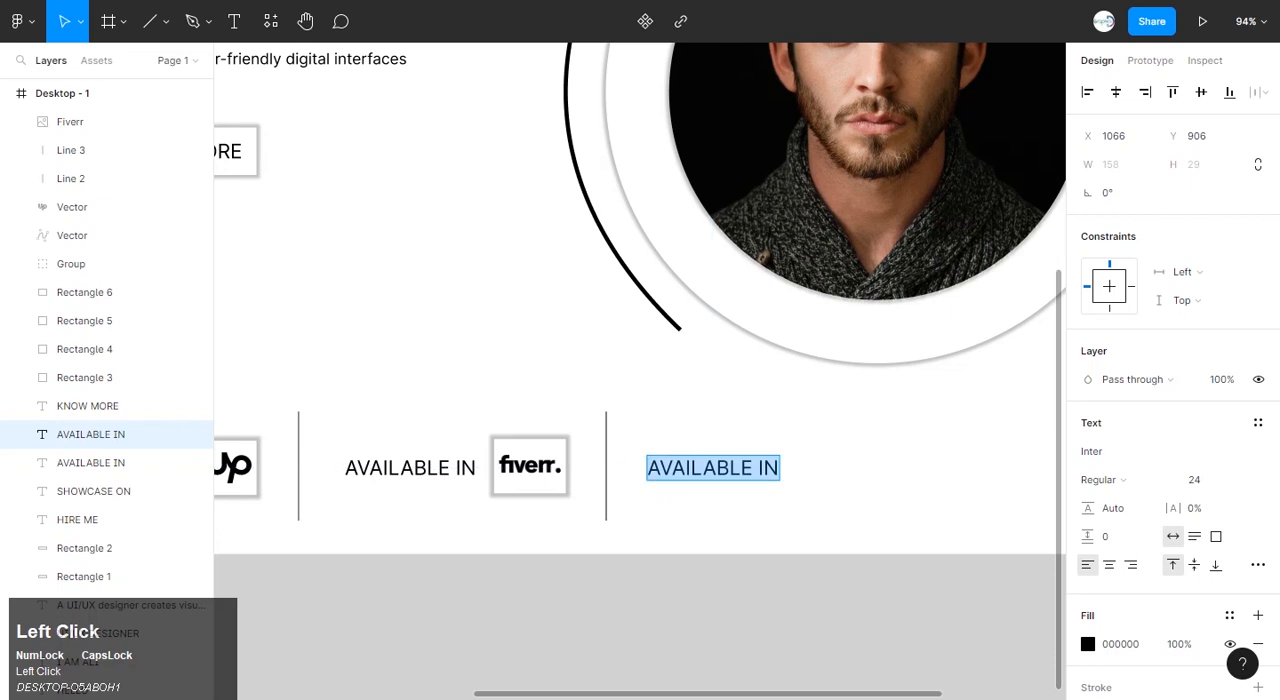
text(CONTACT)
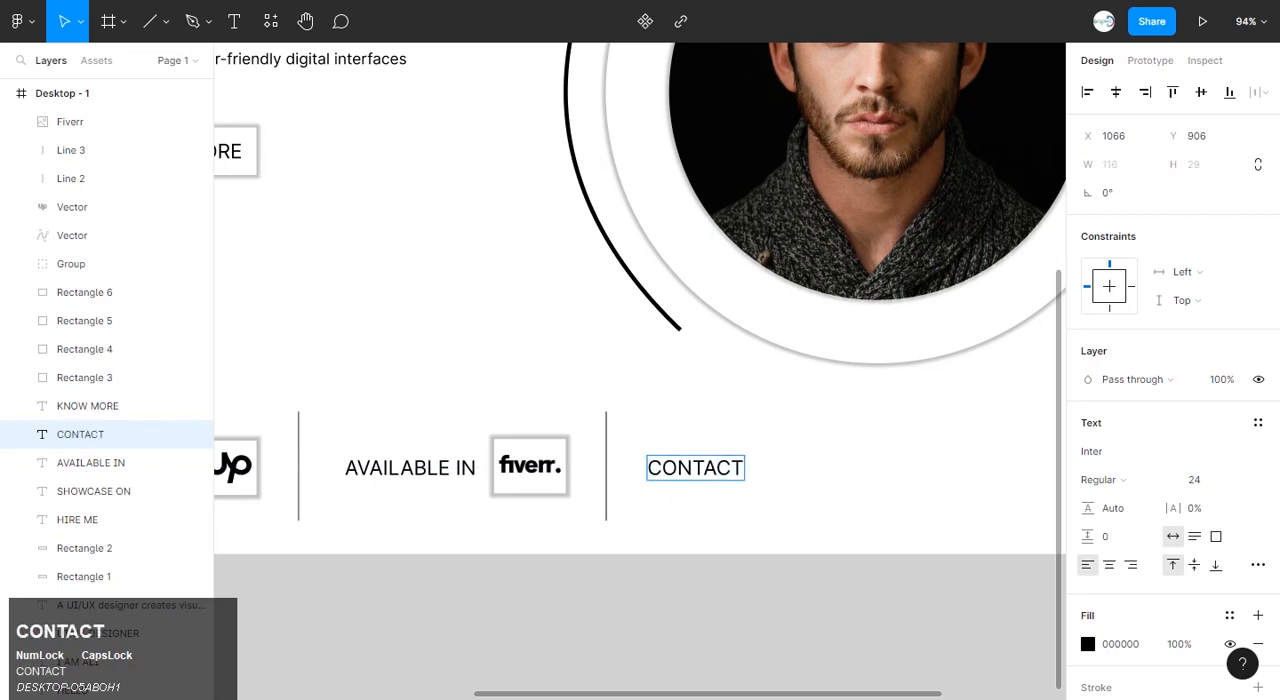
click(762, 508)
click(762, 508)
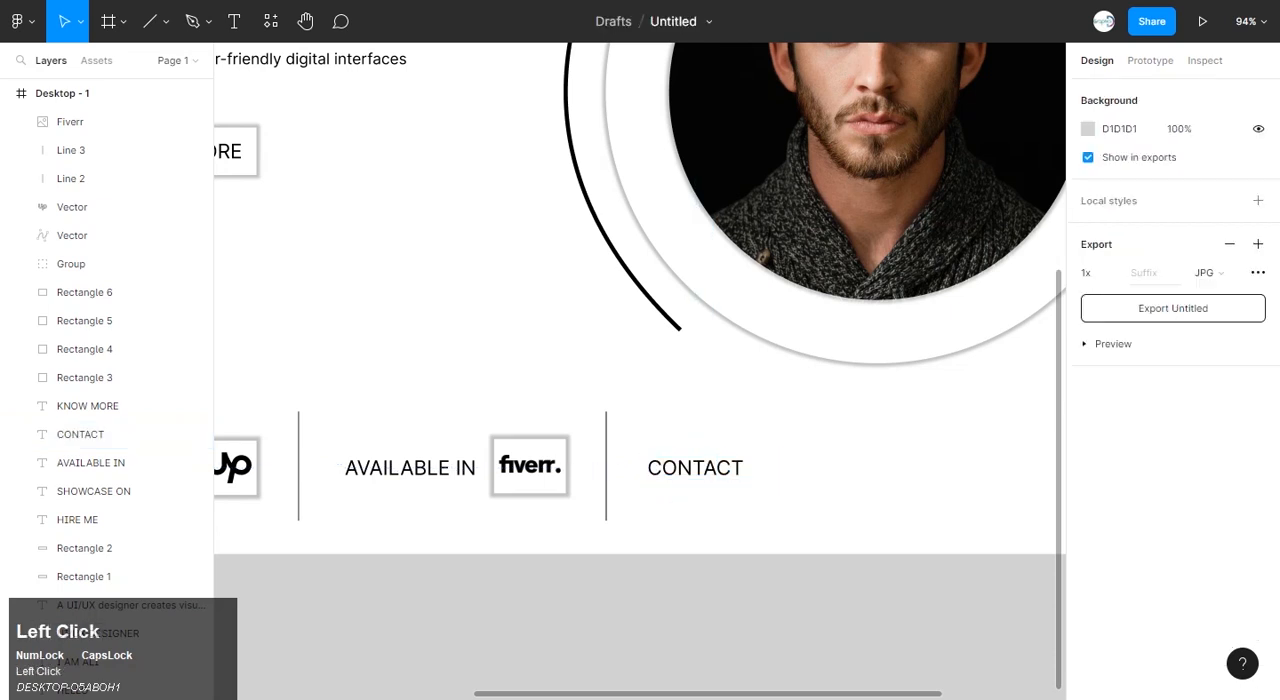
Place three copies of the Upwork icon's shadowed square in an evenly spaced row to the right of CONTACT.
scroll(726, 459, right, 1)
scroll(726, 459, down, 2)
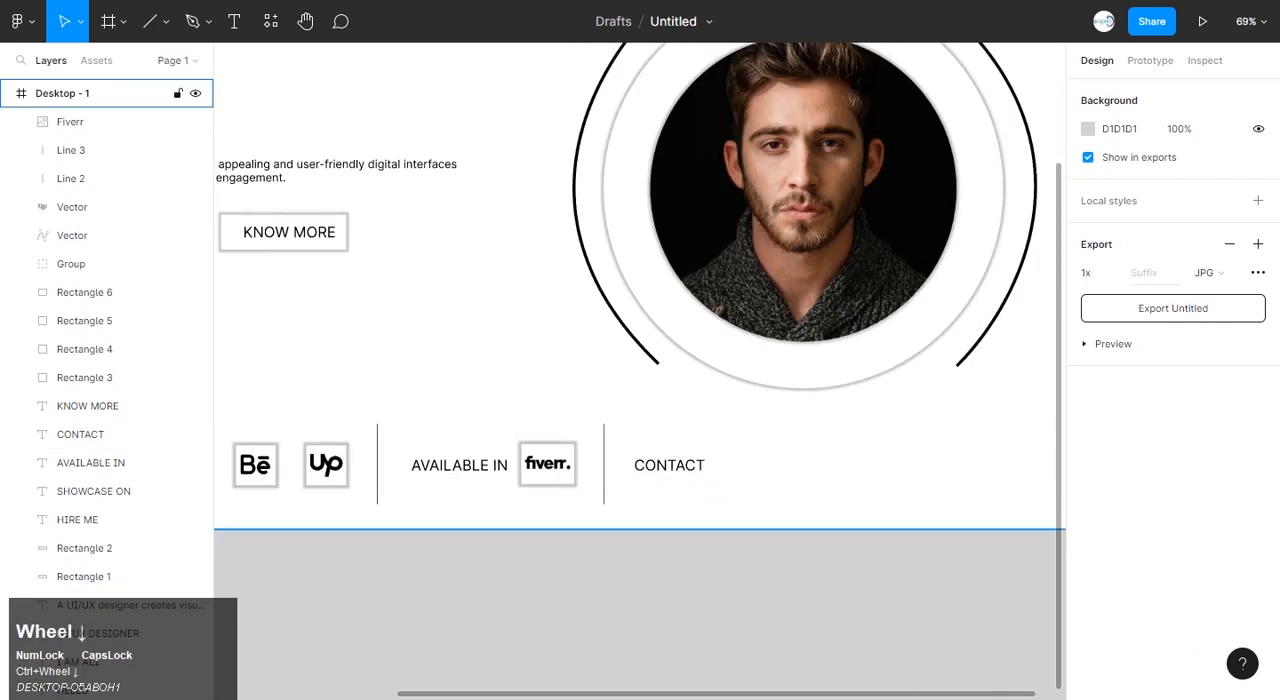
click(85, 320)
drag(326, 465, 738, 459)
click(848, 479)
scroll(848, 479, up, 3)
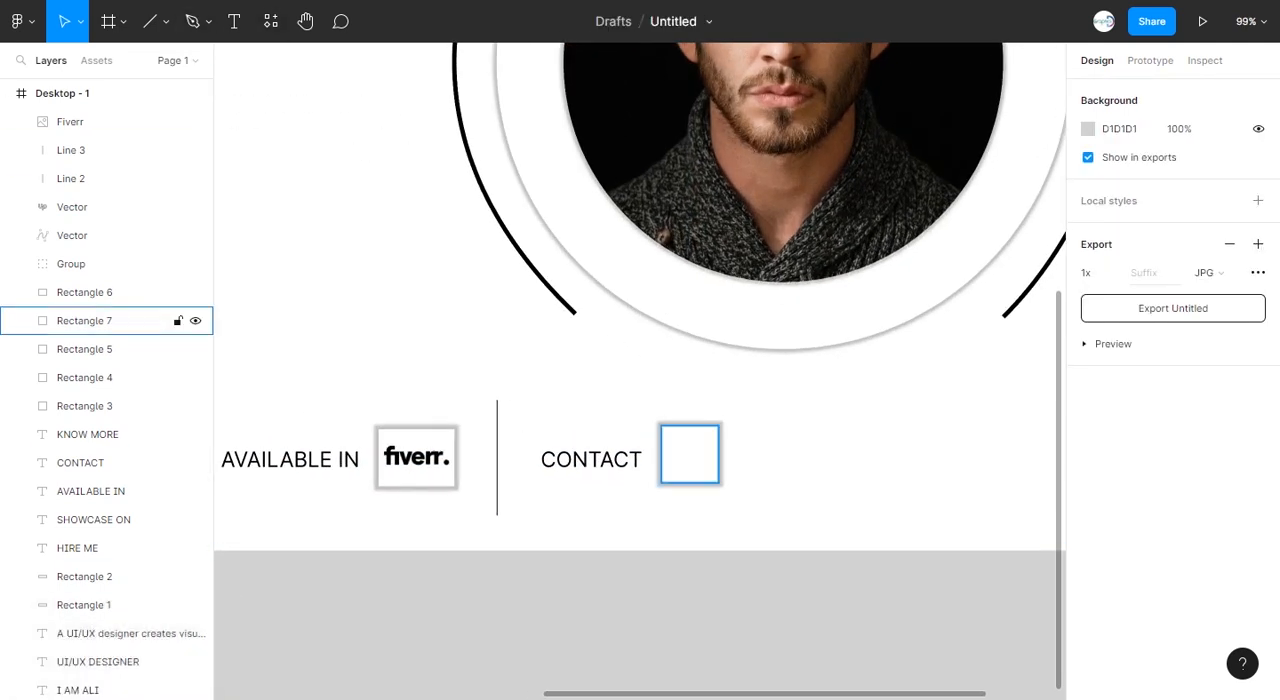
drag(690, 455, 935, 455)
click(885, 585)
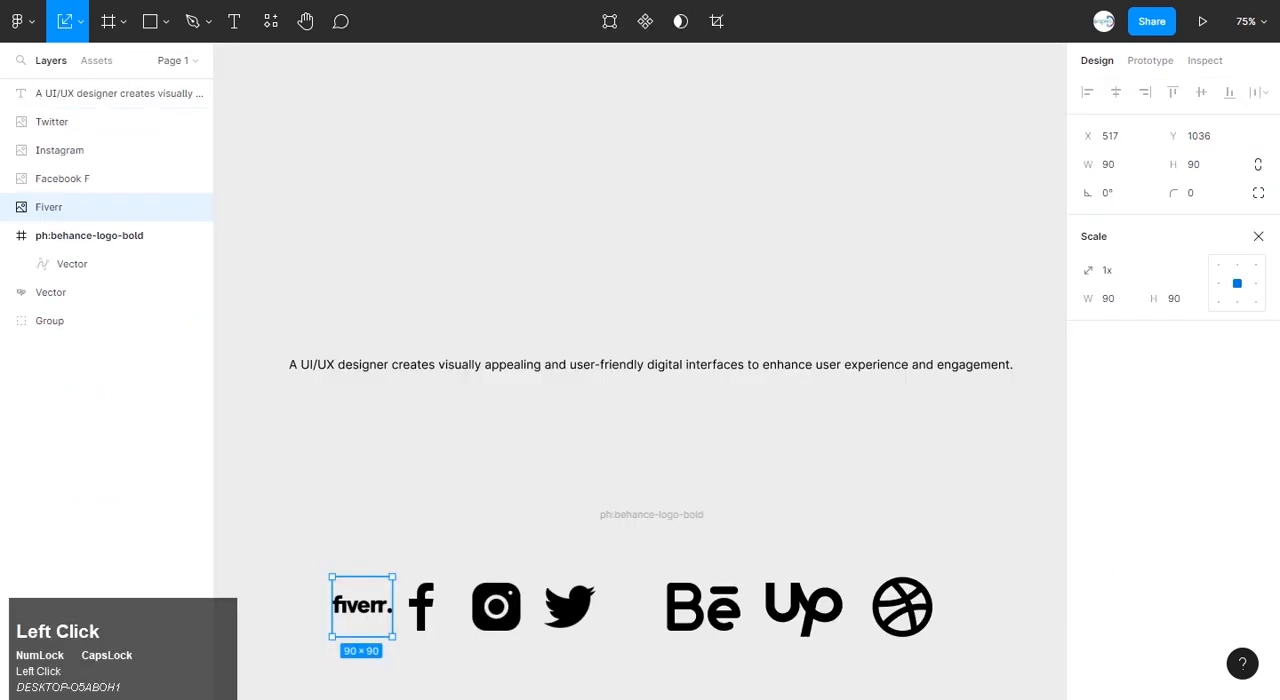
Copy the Facebook icon from the ICONS file into the first CONTACT square and scale it to 54 × 54.
click(422, 607)
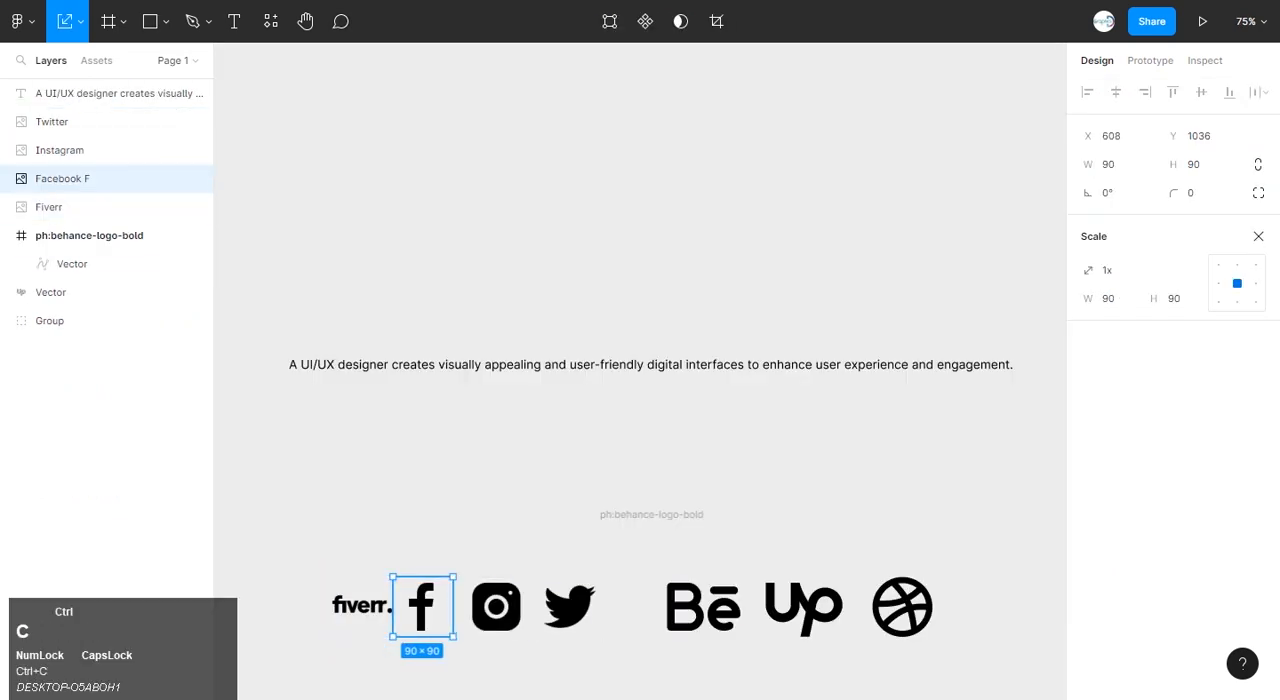
click(330, 3)
key(ctrl+v)
drag(640, 371, 689, 454)
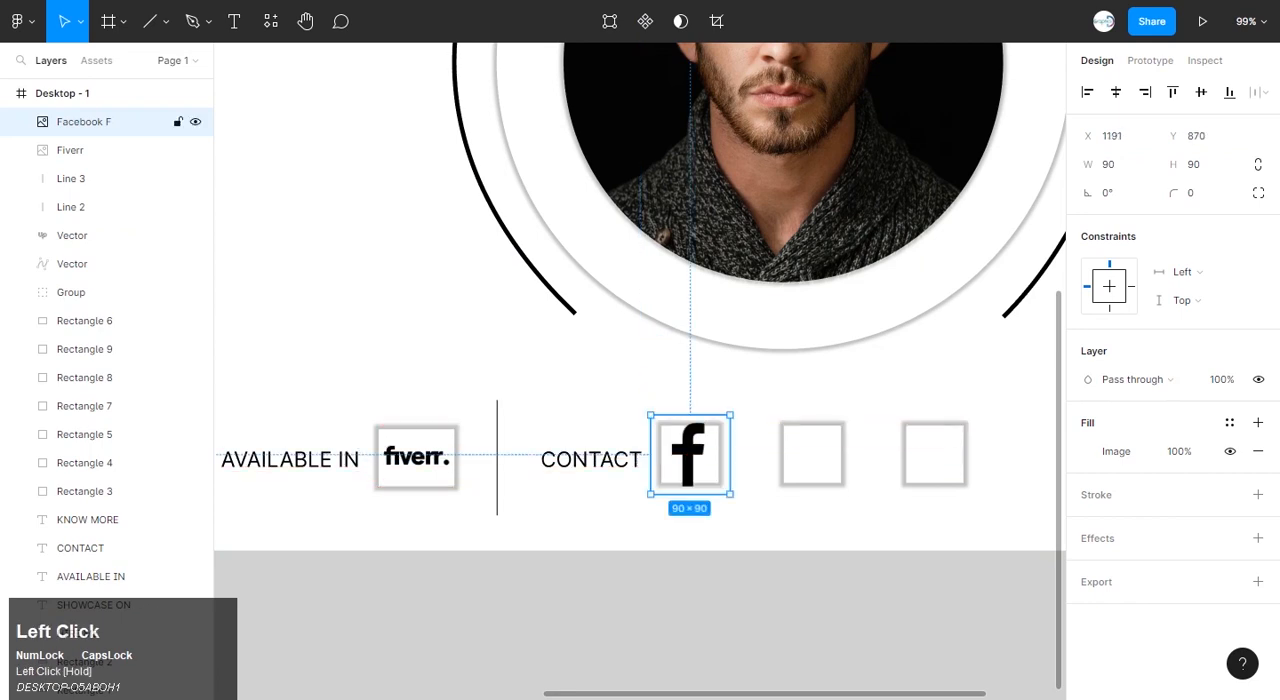
scroll(690, 560, up, 2)
ctrl+scroll(690, 560, up, 5)
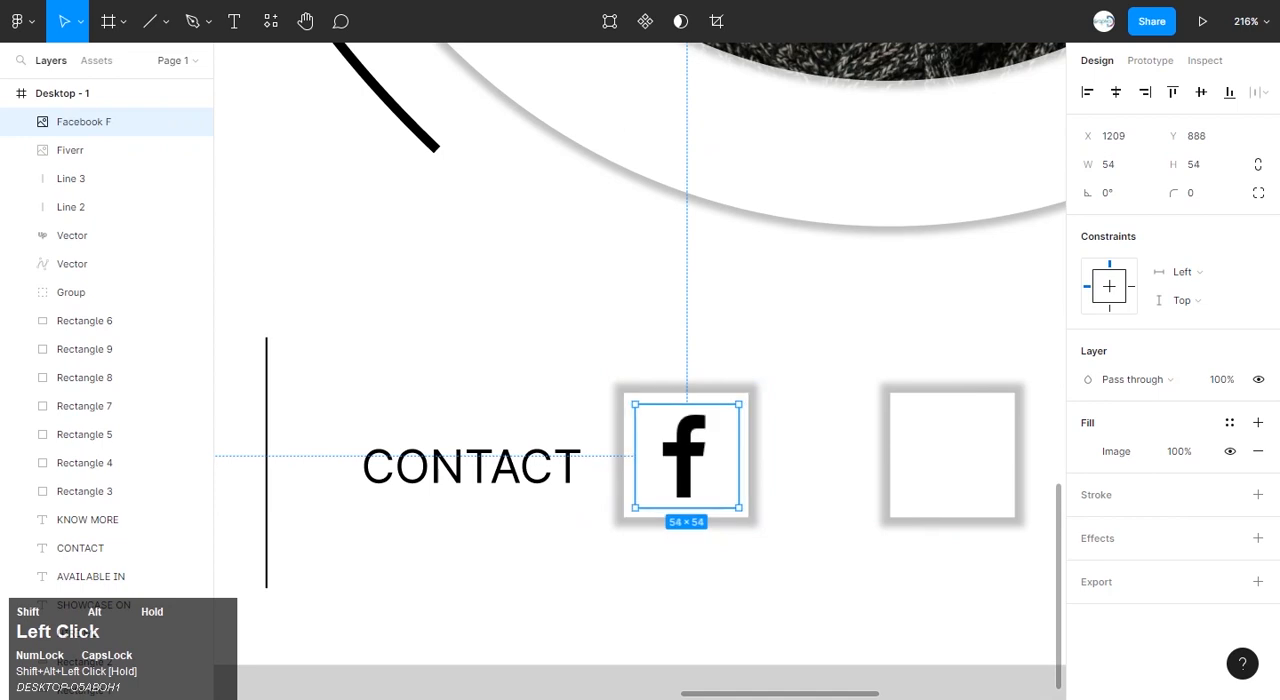
click(815, 445)
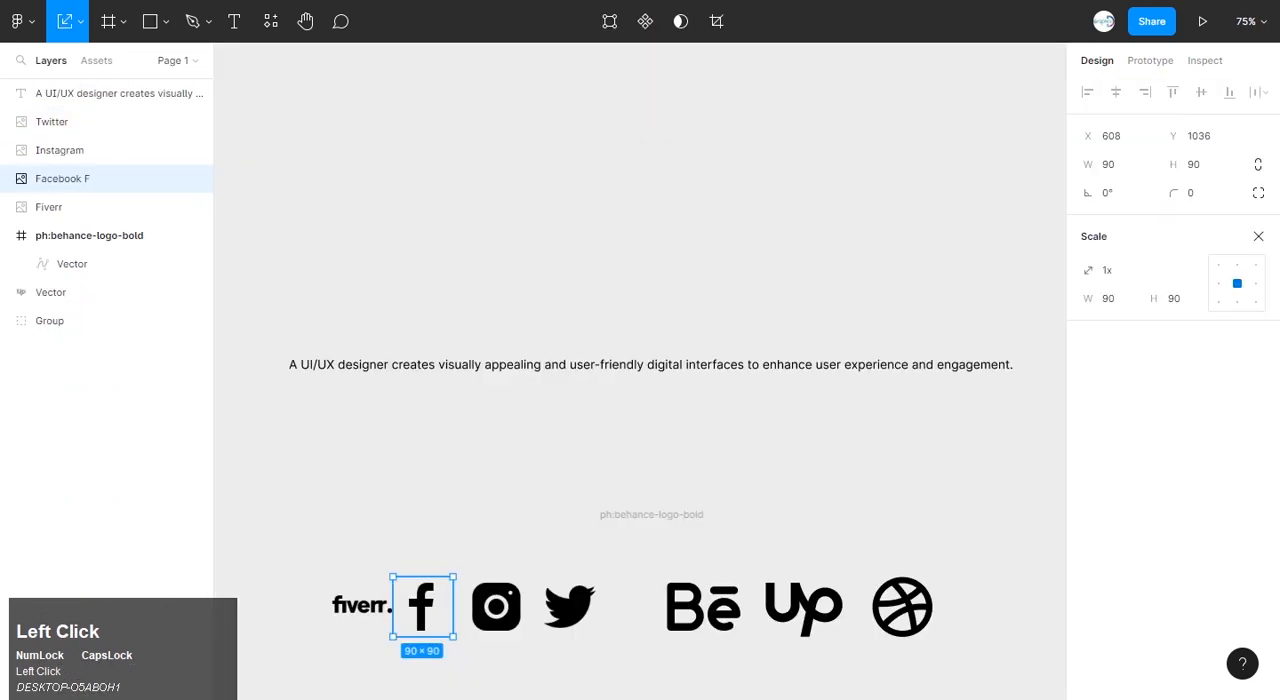
Copy the Instagram icon from the ICONS file into the second CONTACT square, scaled down to fit and centred.
click(496, 606)
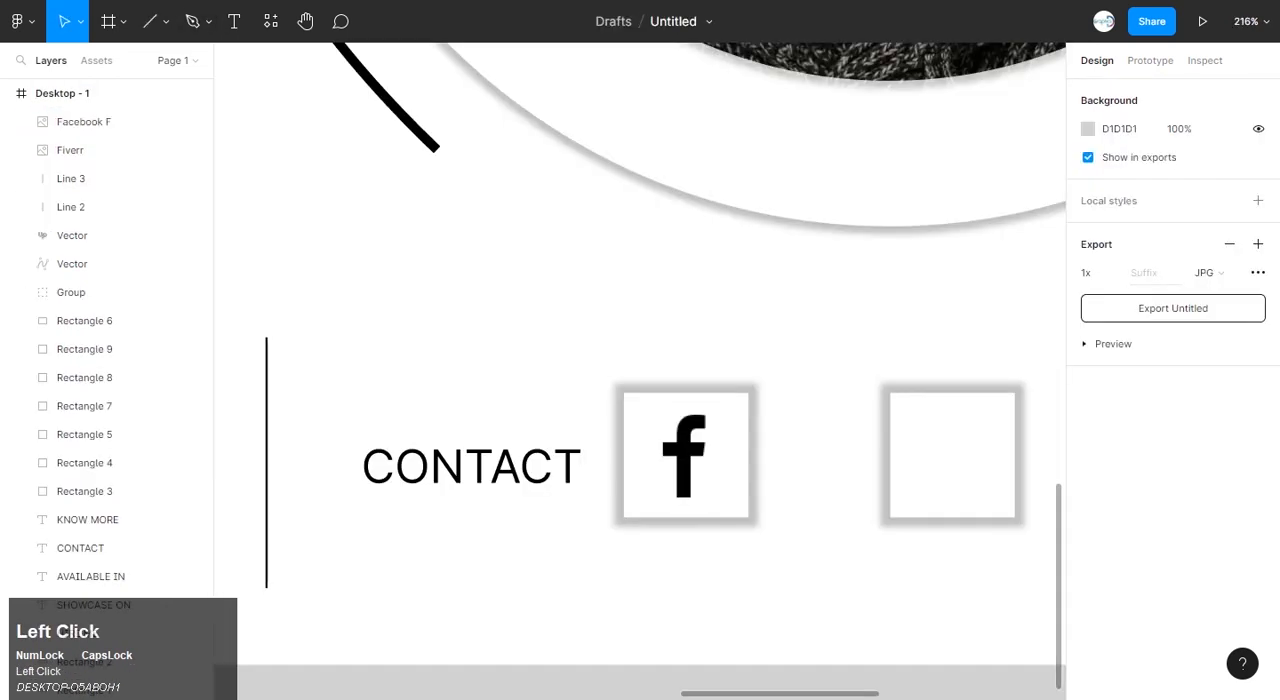
key(ctrl+v)
drag(635, 357, 948, 441)
scroll(948, 441, down, 3)
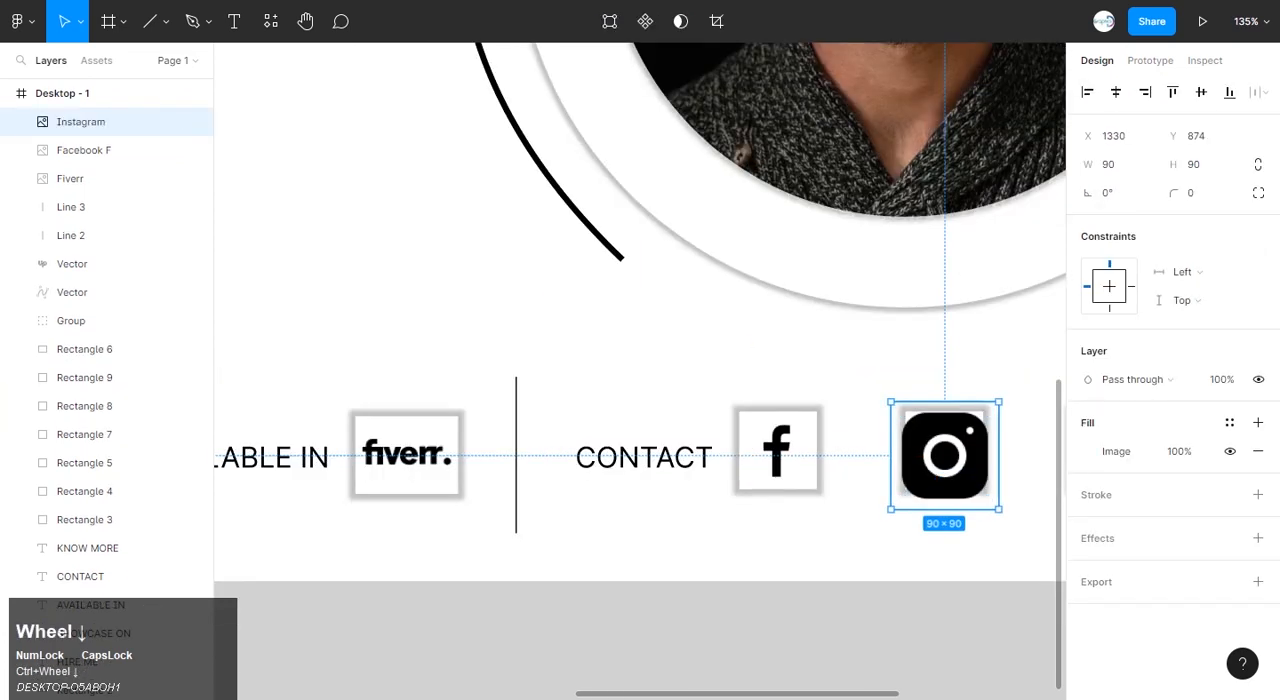
scroll(815, 494, up, 2)
scroll(815, 494, down, 2)
scroll(815, 494, right, 2)
scroll(815, 494, up, 6)
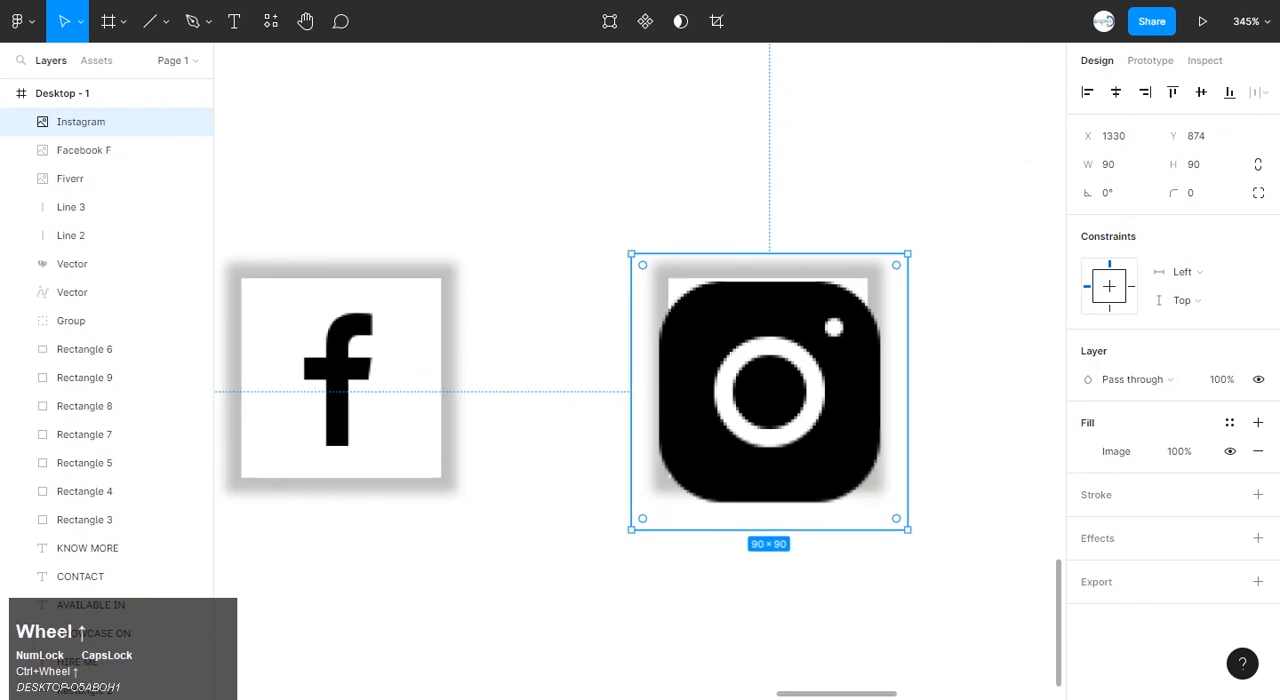
drag(908, 530, 856, 478)
mouse_move(769, 391)
mouse_down()
mouse_move(769, 363)
mouse_move(769, 379)
mouse_up()
click(940, 400)
Copy the Twitter icon from the ICONS file into the third CONTACT square, scaled to 56 × 56 and centred.
scroll(685, 412, down, 4)
scroll(685, 412, right, 3)
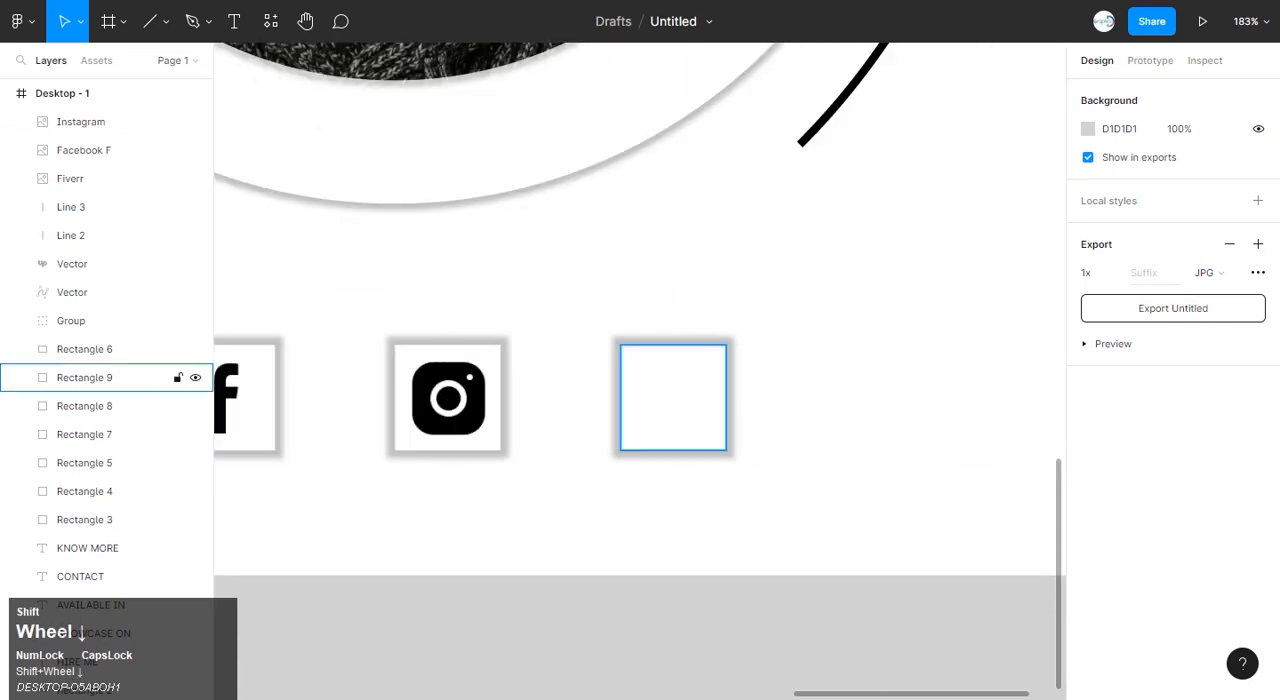
click(496, 606)
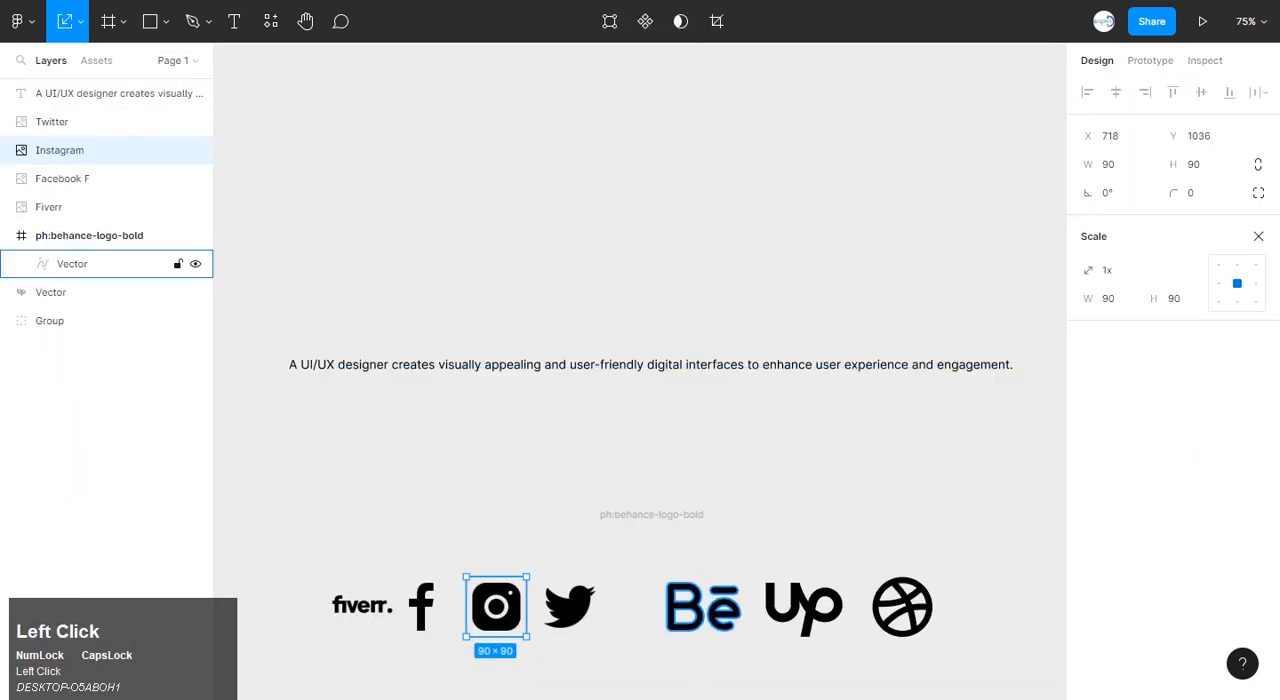
click(569, 606)
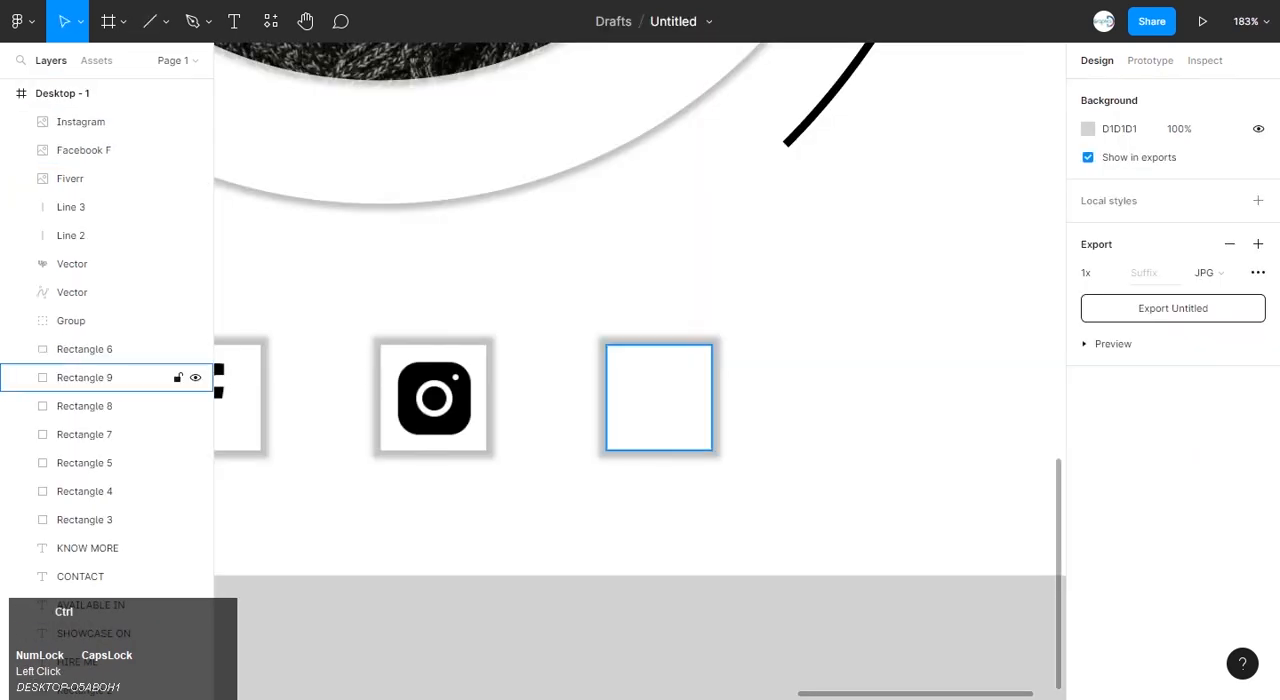
key(ctrl+v)
drag(641, 387, 666, 420)
scroll(666, 420, up, 1)
scroll(666, 420, up, 2)
drag(777, 517, 736, 468)
drag(664, 398, 655, 388)
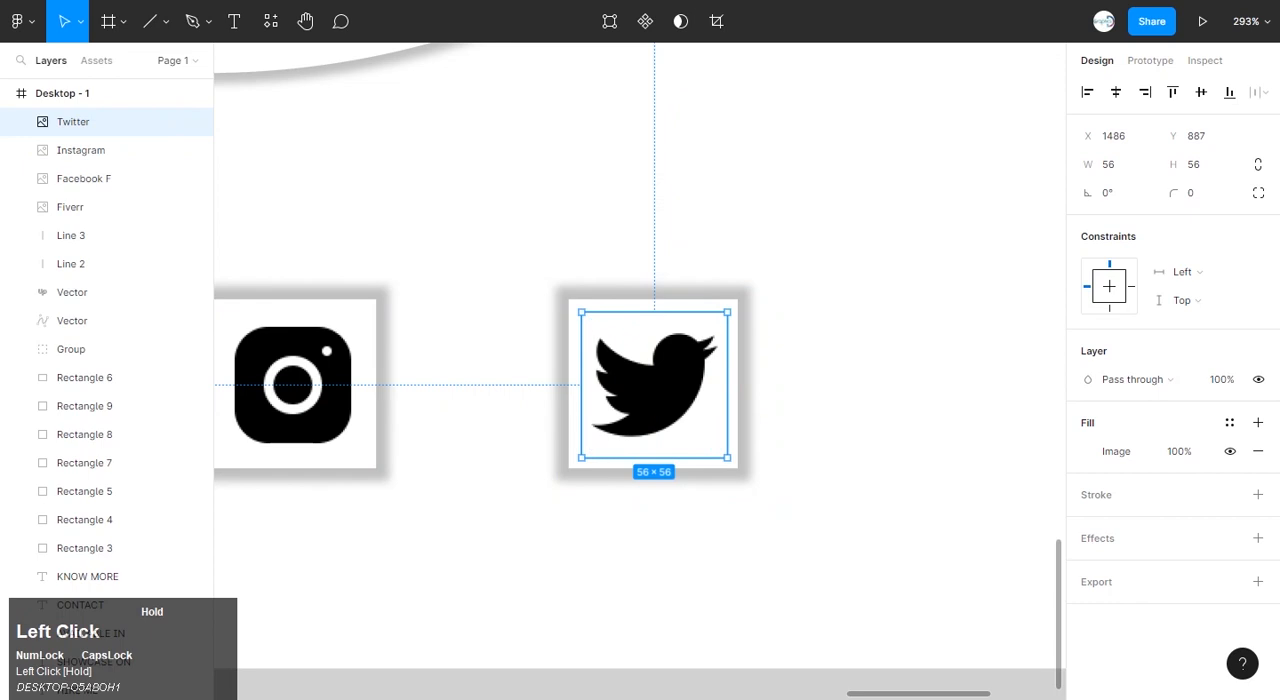
click(760, 403)
Draw a circle about 60 × 60 on the canvas above the frame and fill it with E4E4E4.
scroll(760, 403, down, 5)
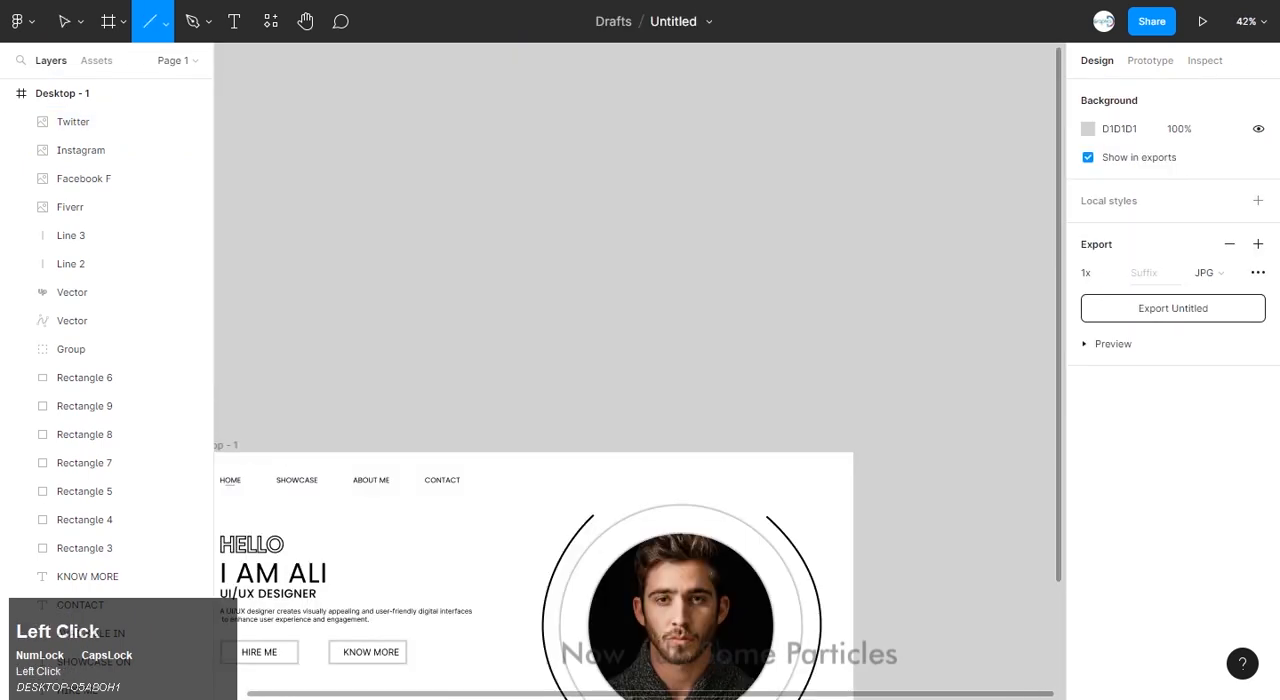
click(165, 21)
click(100, 129)
drag(649, 141, 677, 167)
click(1088, 336)
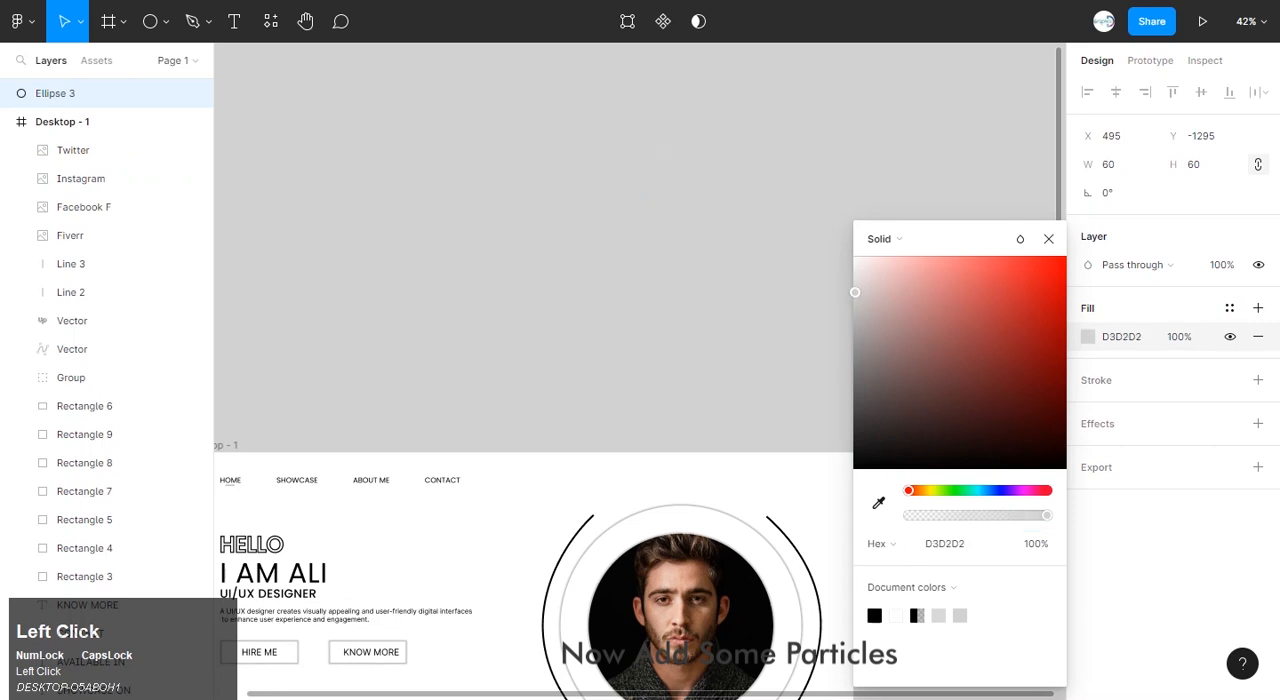
click(720, 290)
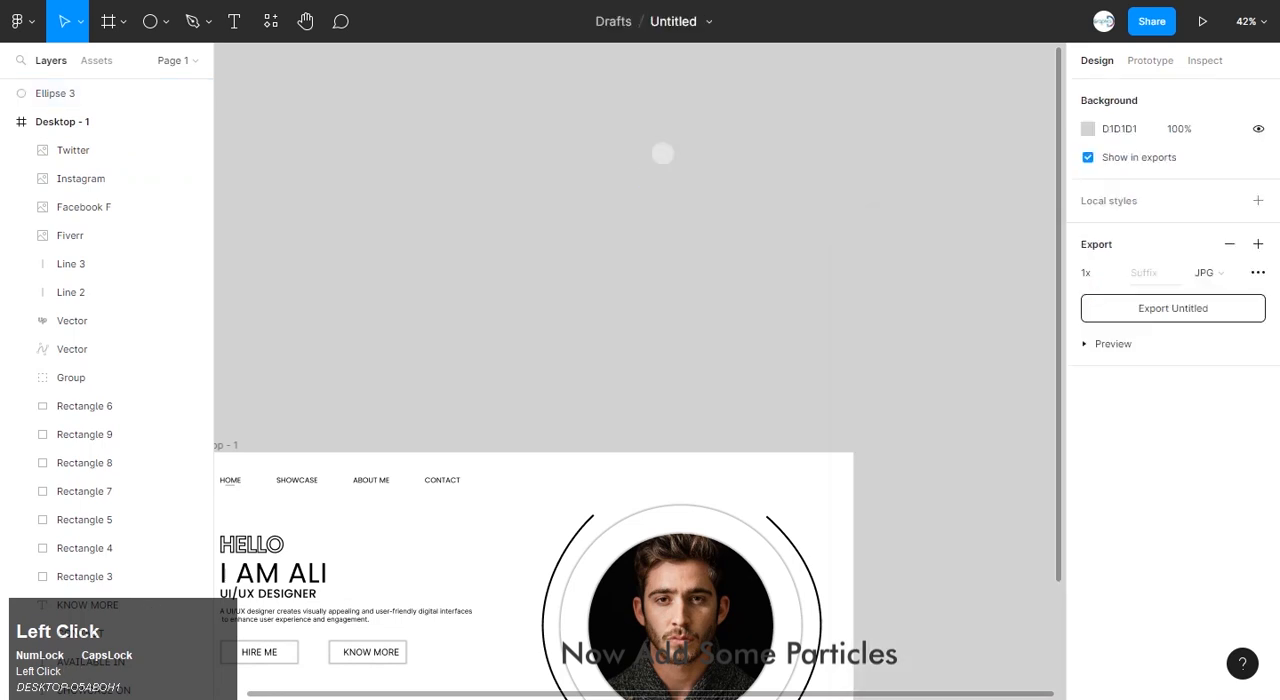
Scale the light grey circle down to 36 × 36 about its centre.
scroll(661, 326, up, 3)
scroll(661, 326, up, 5)
click(664, 338)
drag(699, 339, 696, 339)
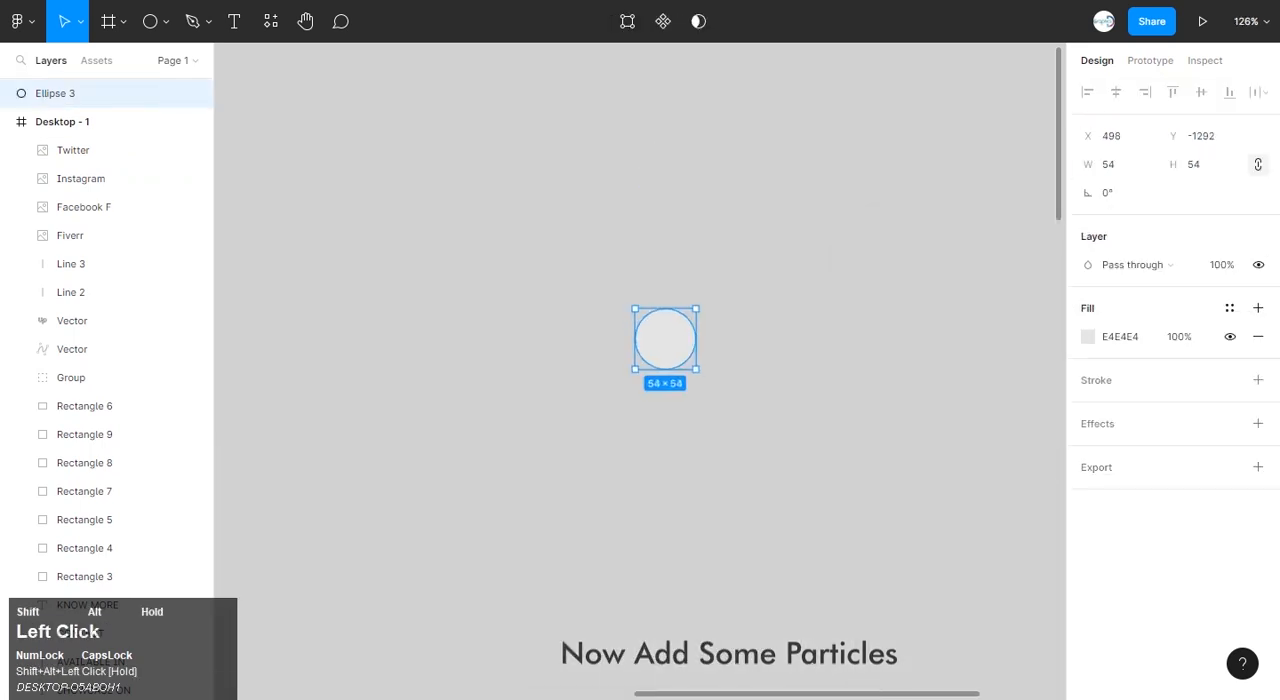
scroll(670, 380, down, 4)
click(680, 300)
Duplicate the circle downwards into a column of five, and repeat that column leftwards to form a four-column dot grid.
click(667, 187)
drag(667, 187, 667, 462)
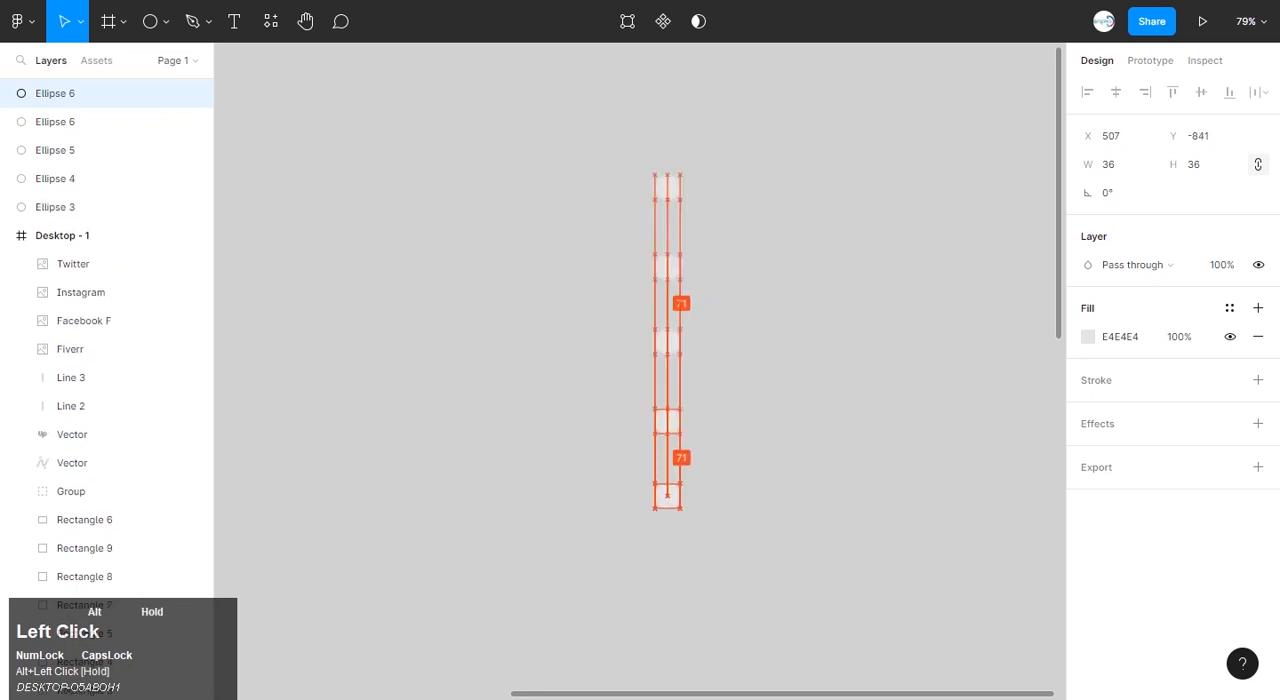
drag(701, 153, 445, 496)
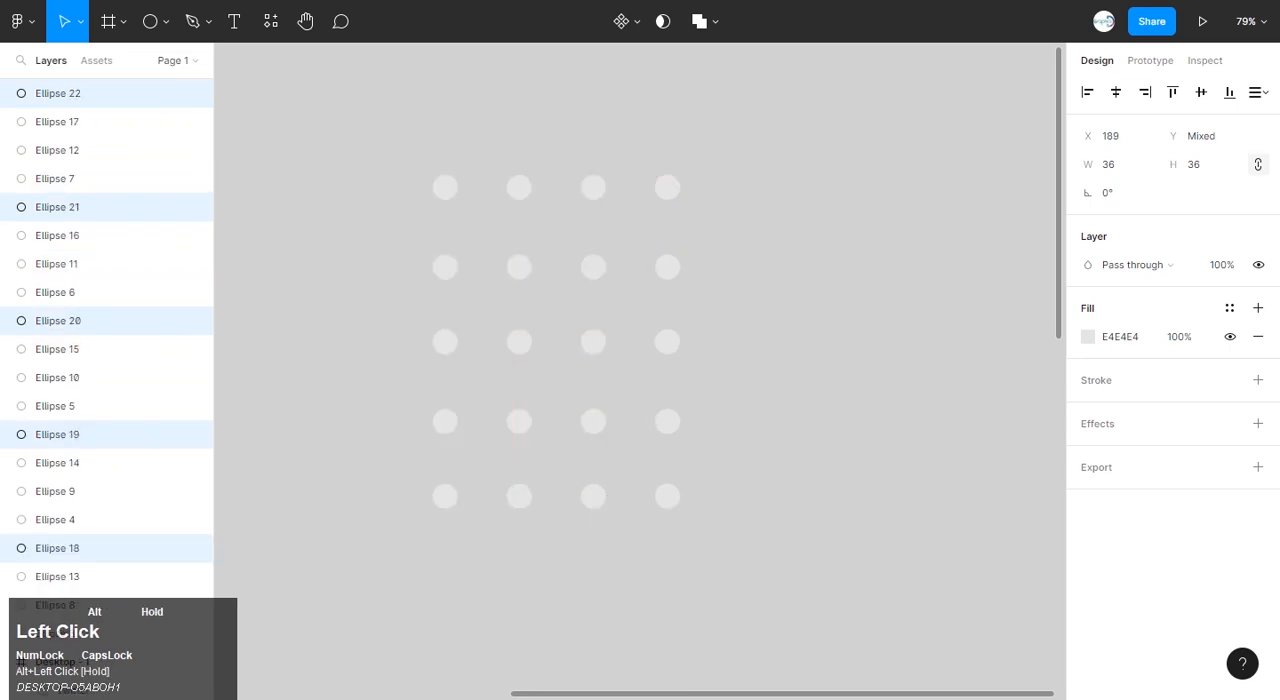
click(485, 466)
Group all the grid circles and rotate the group to about -90°.
scroll(485, 466, down, 4)
scroll(485, 466, down, 5)
scroll(485, 466, up, 3)
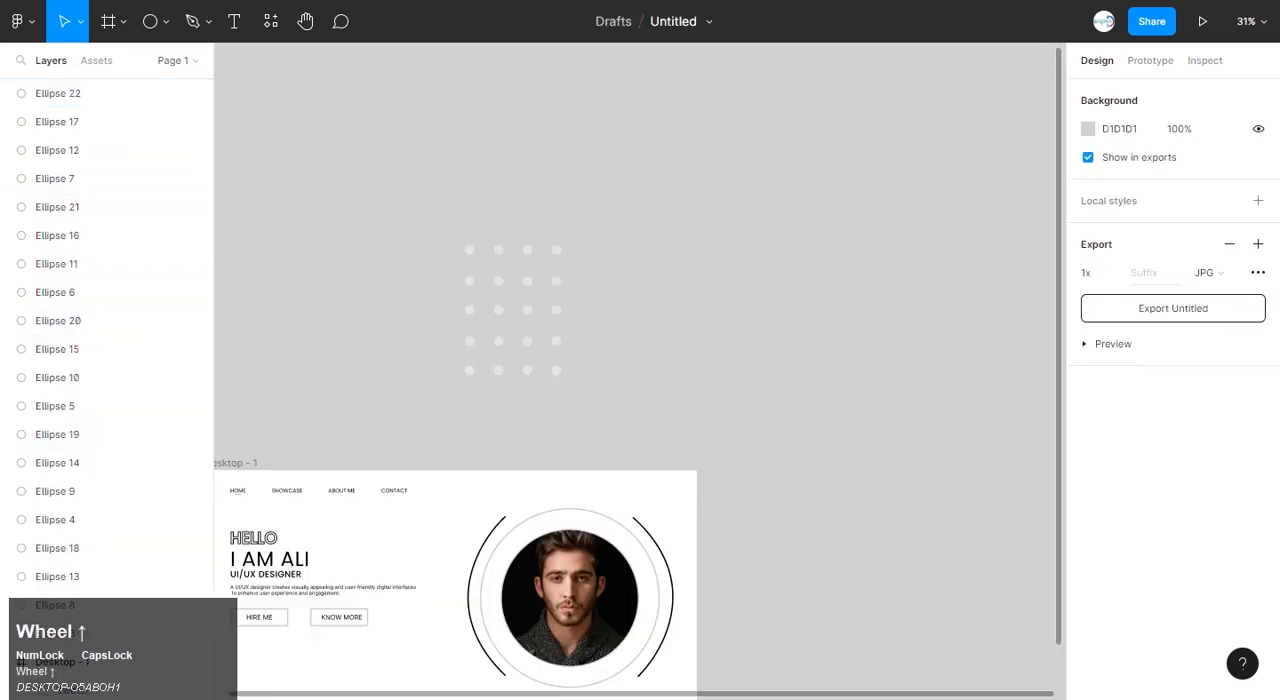
drag(565, 247, 460, 380)
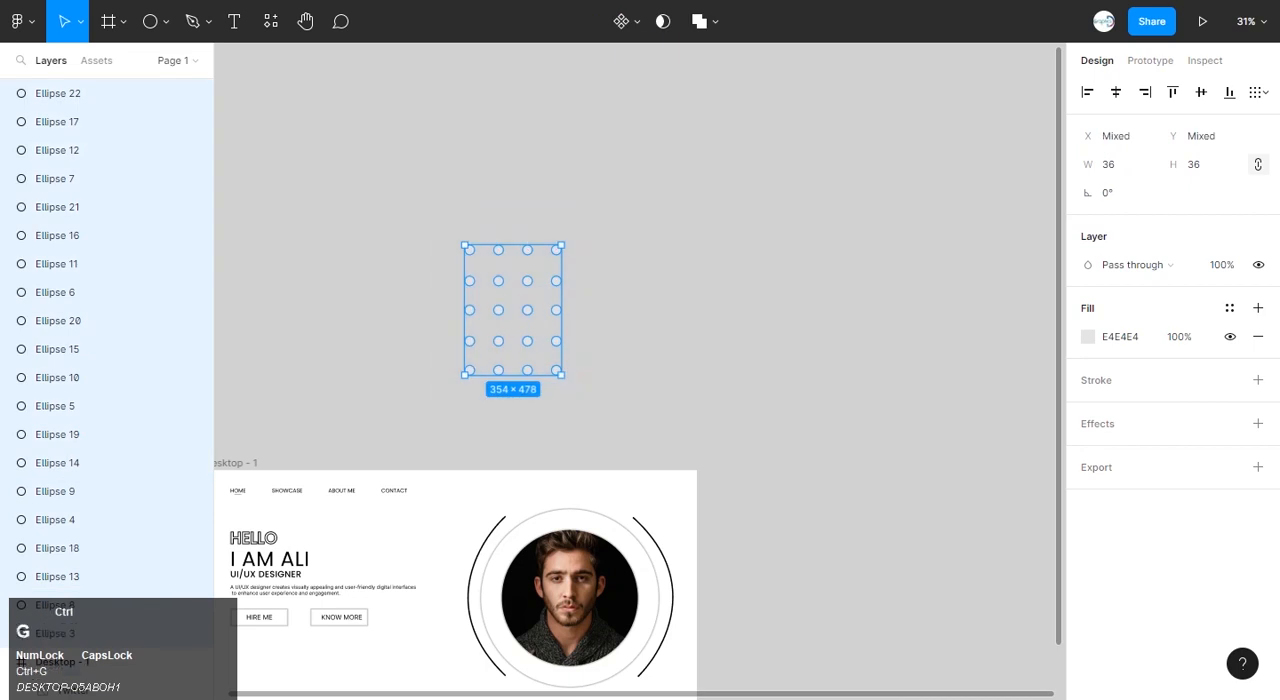
key(ctrl+g)
drag(567, 241, 580, 362)
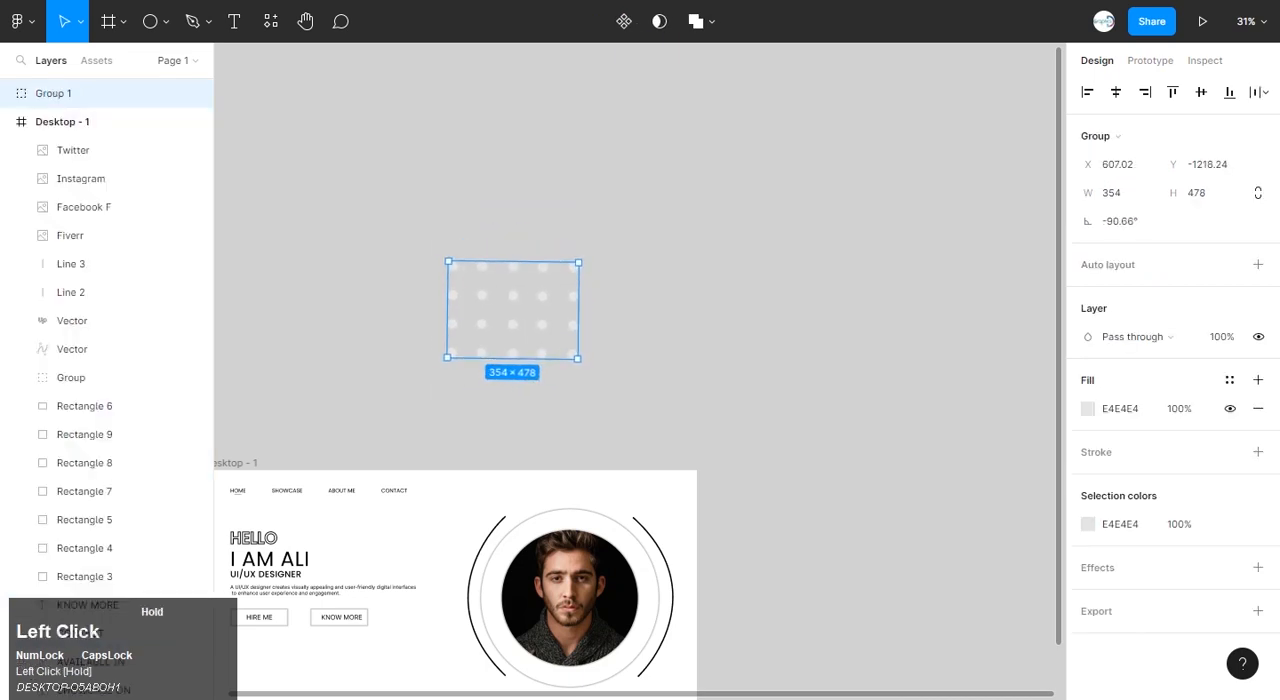
Move the dot grid group into the frame's upper-right corner, overlapping the portrait.
drag(512, 310, 621, 540)
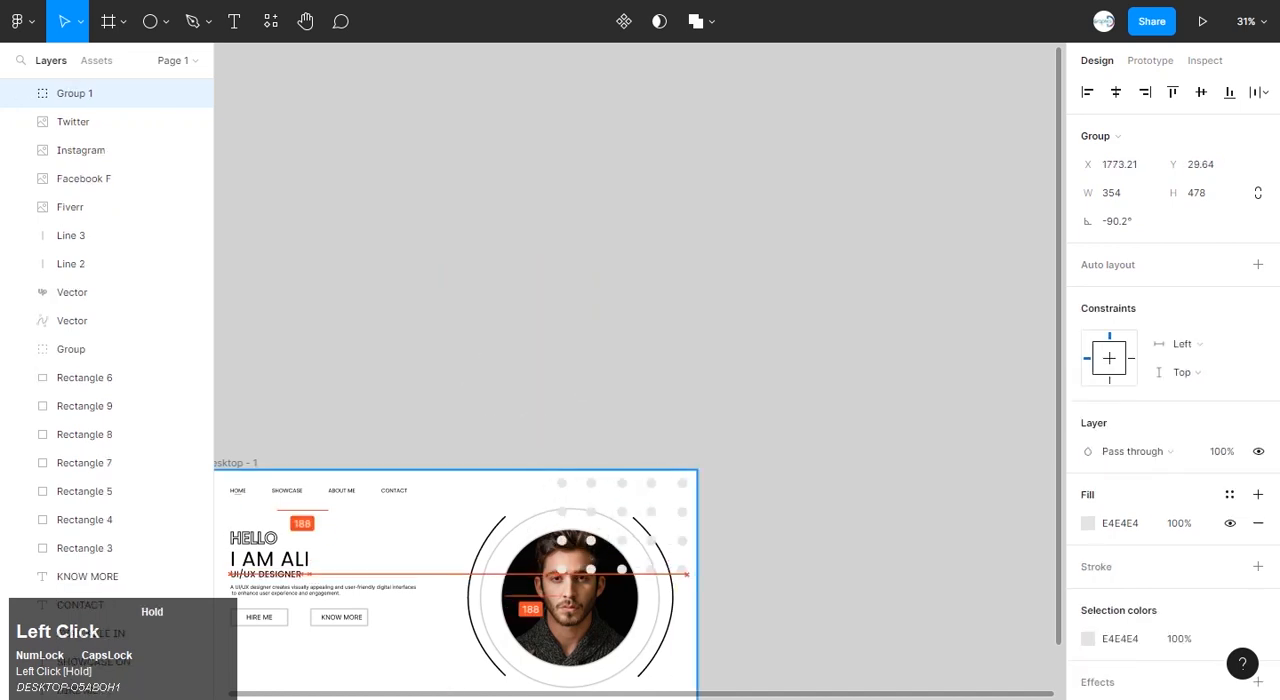
scroll(621, 540, up, 5)
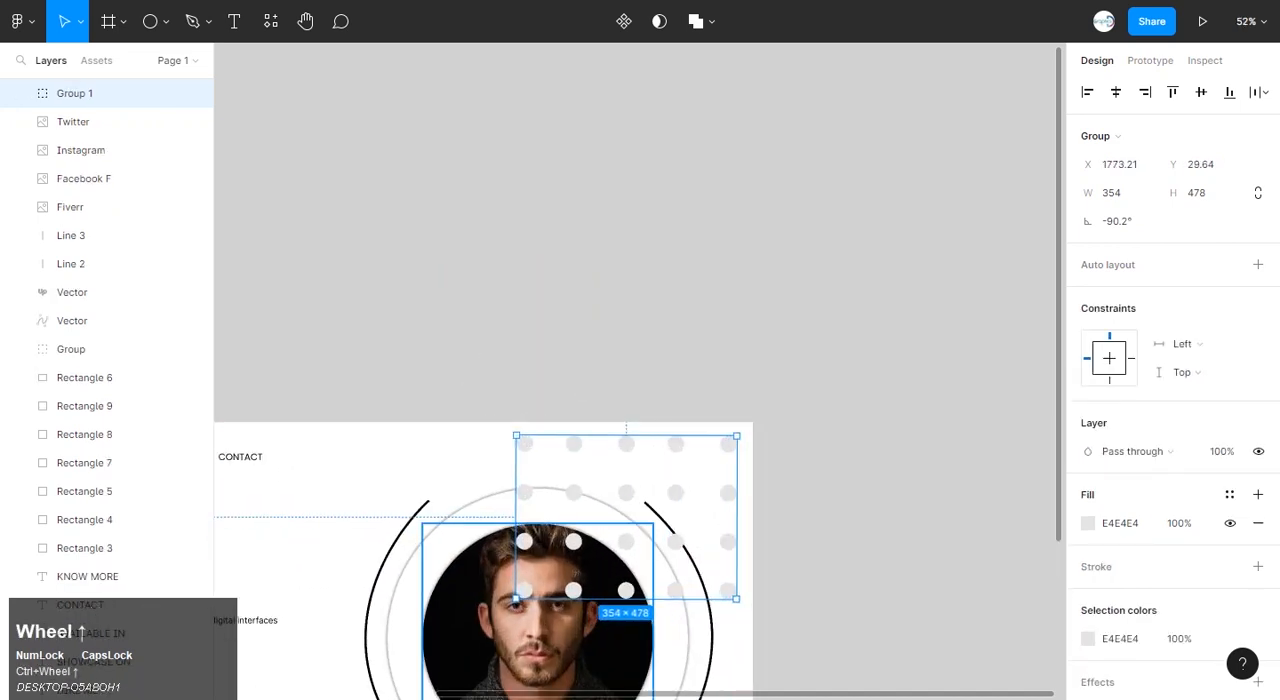
scroll(621, 540, down, 1)
scroll(619, 656, up, 3)
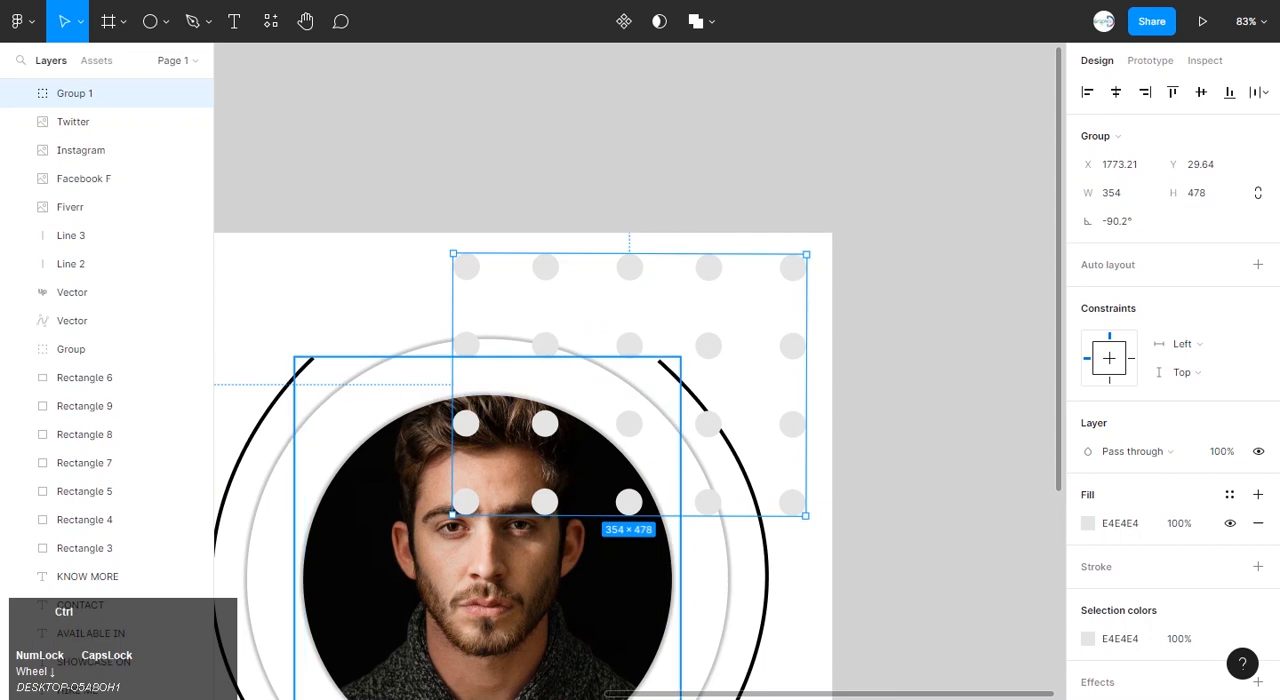
Send the dot grid group backward in the layer order until it sits directly behind the portrait's mask group and above Ellipse 1.
key(ctrl+bracketleft)
key(ctrl+bracketleft)
key(ctrl+bracketleft)
key(ctrl+bracketleft)
key(ctrl+bracketleft)
key(ctrl+bracketleft)
key(ctrl+bracketleft)
key(ctrl+bracketleft)
key(ctrl+bracketleft)
key(ctrl+bracketleft)
key(ctrl+bracketleft)
key(ctrl+bracketleft)
key(ctrl+bracketleft)
key(ctrl+bracketleft)
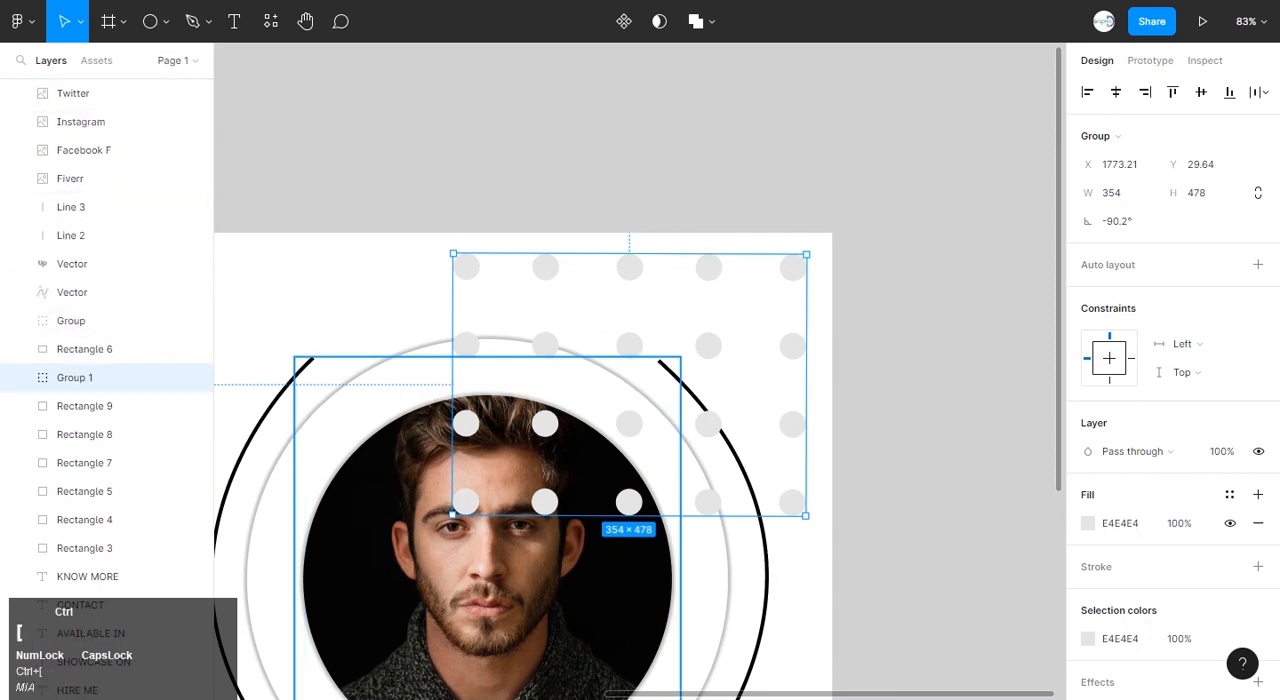
key(ctrl+bracketleft)
key(ctrl+bracketleft)
key(ctrl+bracketleft)
key(ctrl+bracketleft)
key(ctrl+bracketleft)
key(ctrl+bracketleft)
key(ctrl+bracketleft)
key(ctrl+bracketleft)
key(ctrl+bracketleft)
key(ctrl+bracketleft)
key(ctrl+bracketleft)
key(ctrl+bracketleft)
key(ctrl+bracketleft)
key(ctrl+bracketleft)
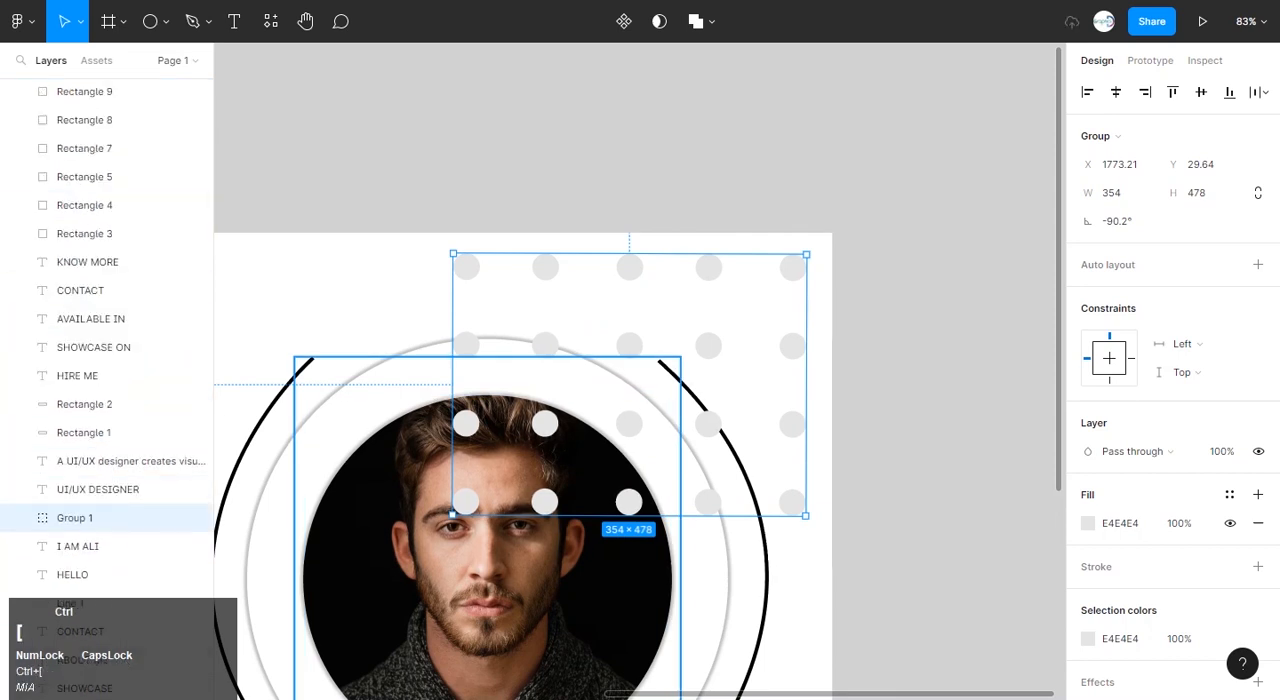
key(ctrl+bracketleft)
key(ctrl+bracketleft)
key(ctrl+bracketleft)
key(ctrl+bracketleft)
key(ctrl+bracketleft)
key(ctrl+bracketleft)
key(ctrl+bracketleft)
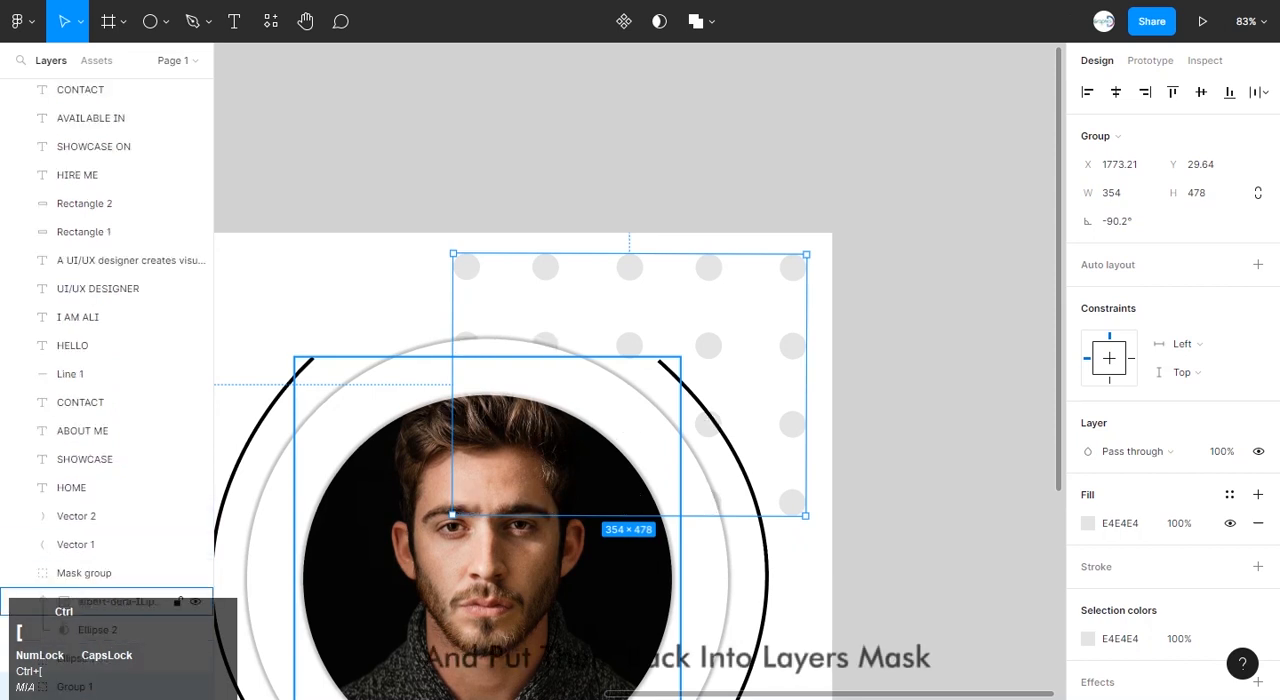
key(ctrl+bracketleft)
key(ctrl+bracketleft)
key(ctrl+bracketleft)
key(ctrl+bracketleft)
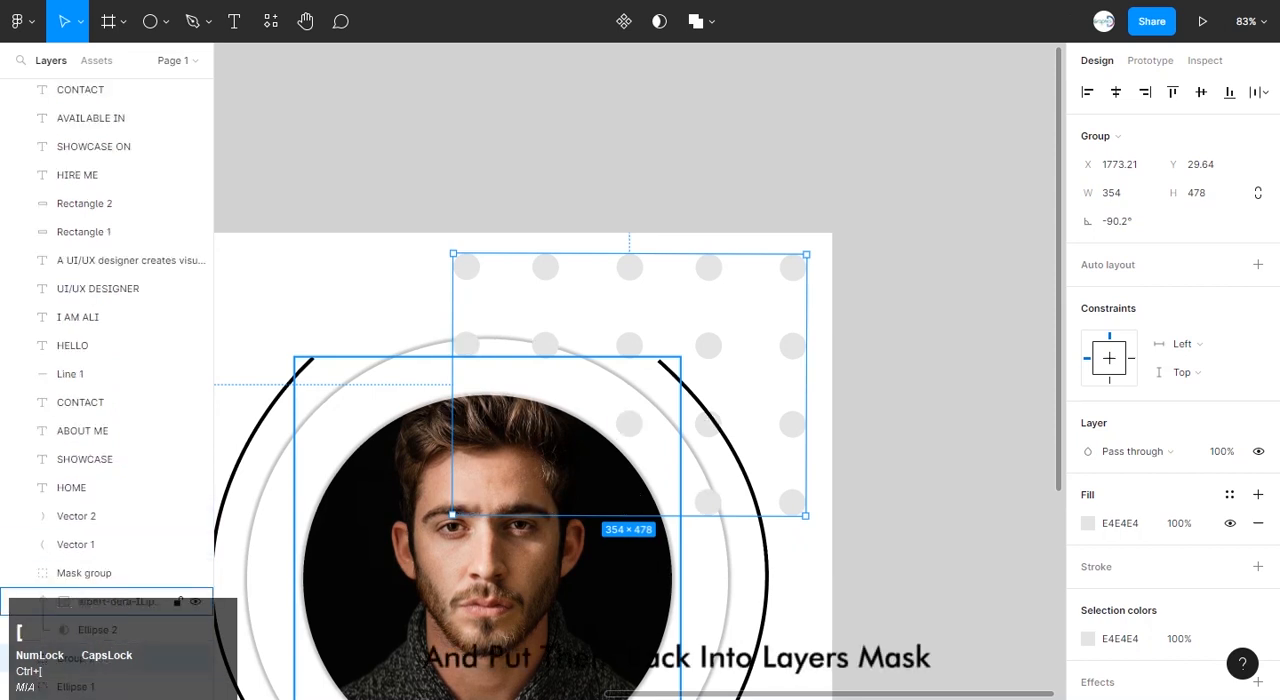
Duplicate the dot grid group to the lower-left side of the portrait, overlapping the circular rings, and deselect it.
scroll(640, 400, down, 5)
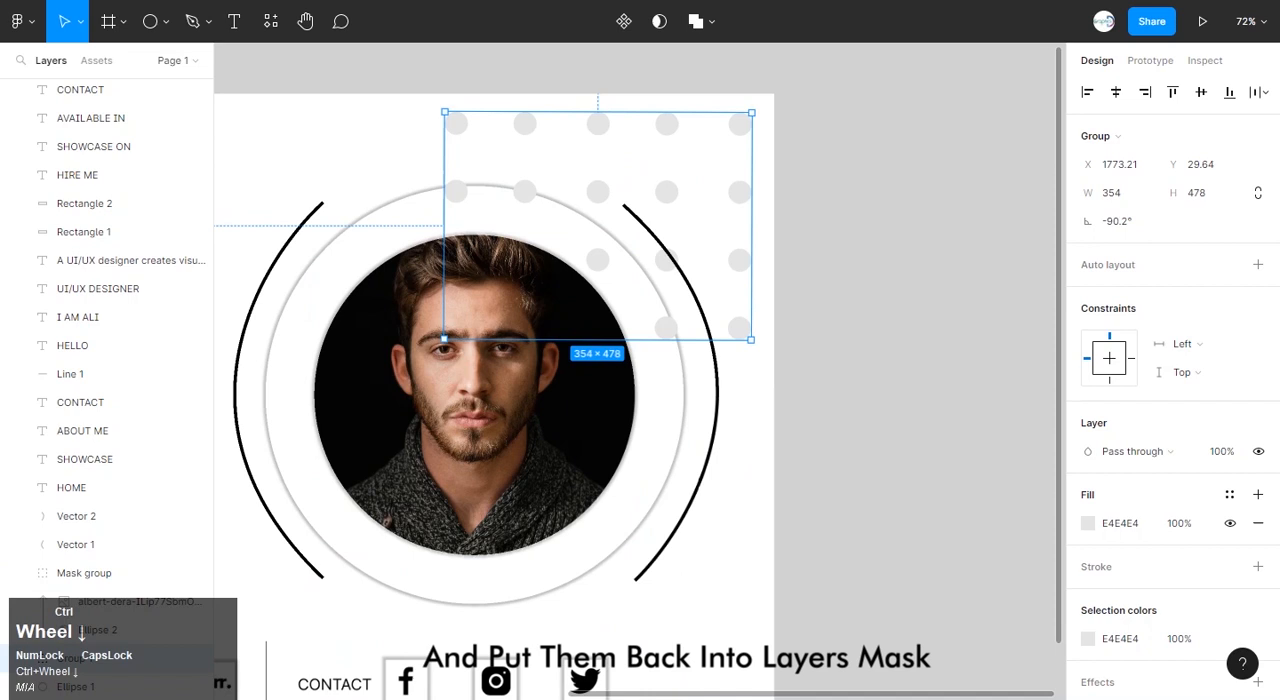
scroll(640, 400, left, 3)
scroll(640, 400, left, 3)
alt+drag(835, 258, 629, 483)
click(585, 175)
scroll(585, 175, down, 5)
scroll(640, 370, up, 2)
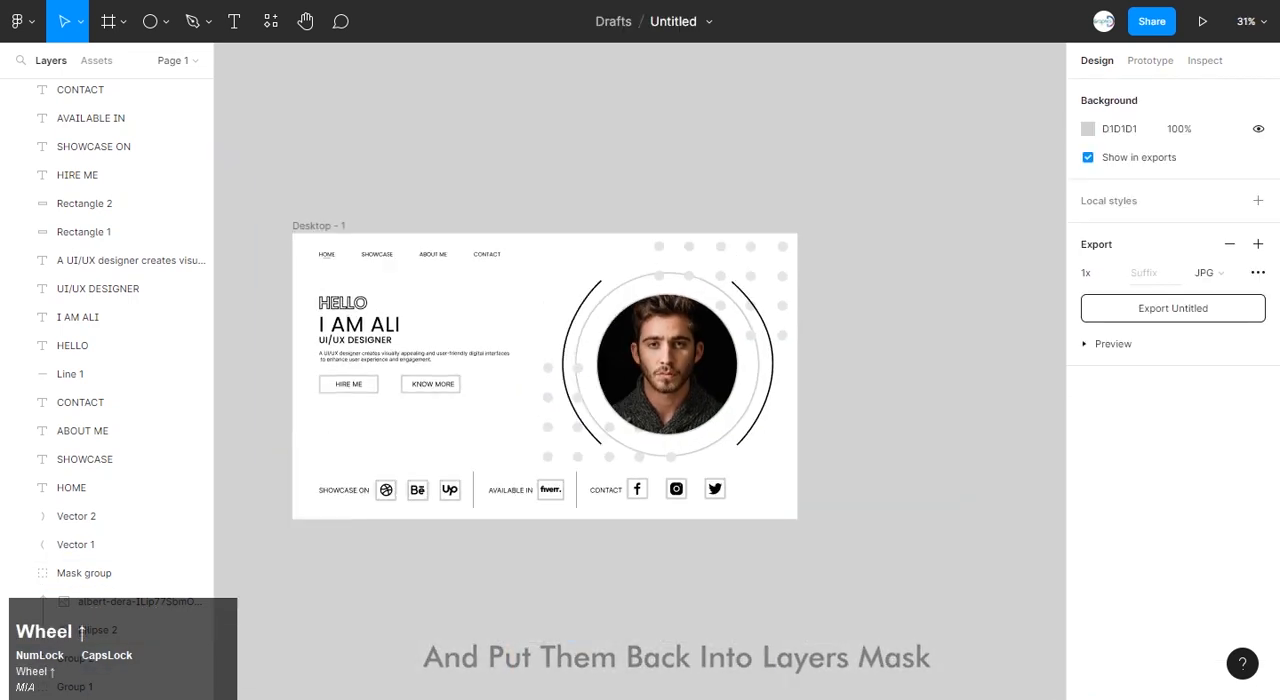